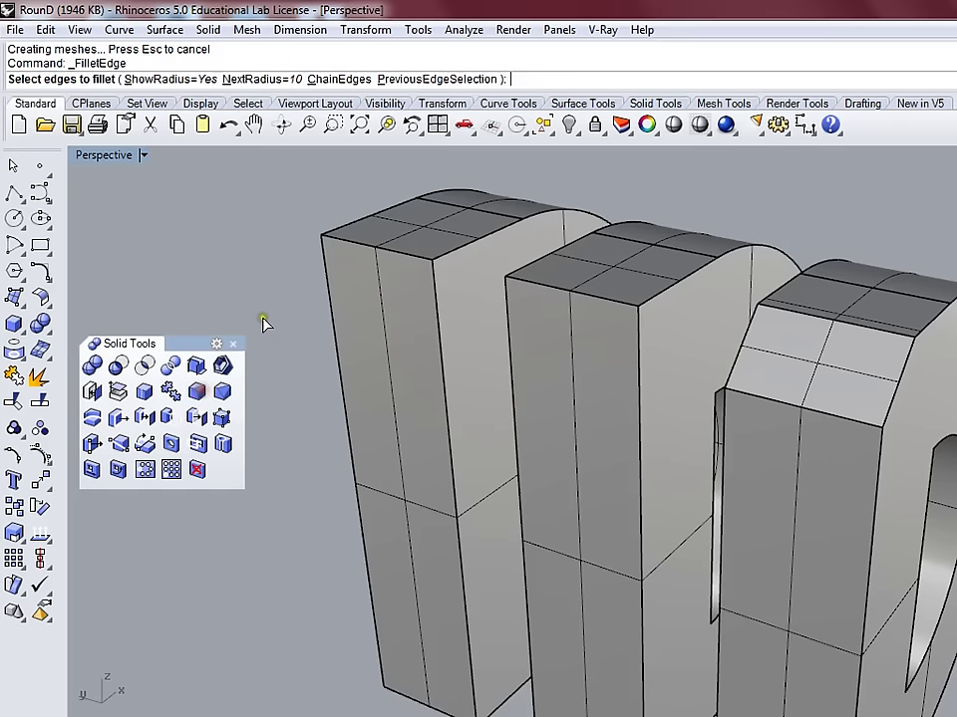
- Fillet the top front edge of the middle D with a radius of 10
{"action": "type", "text": "10"}
{"action": "key", "text": "Return"}
{"action": "left_click", "coordinate": [590, 307]}
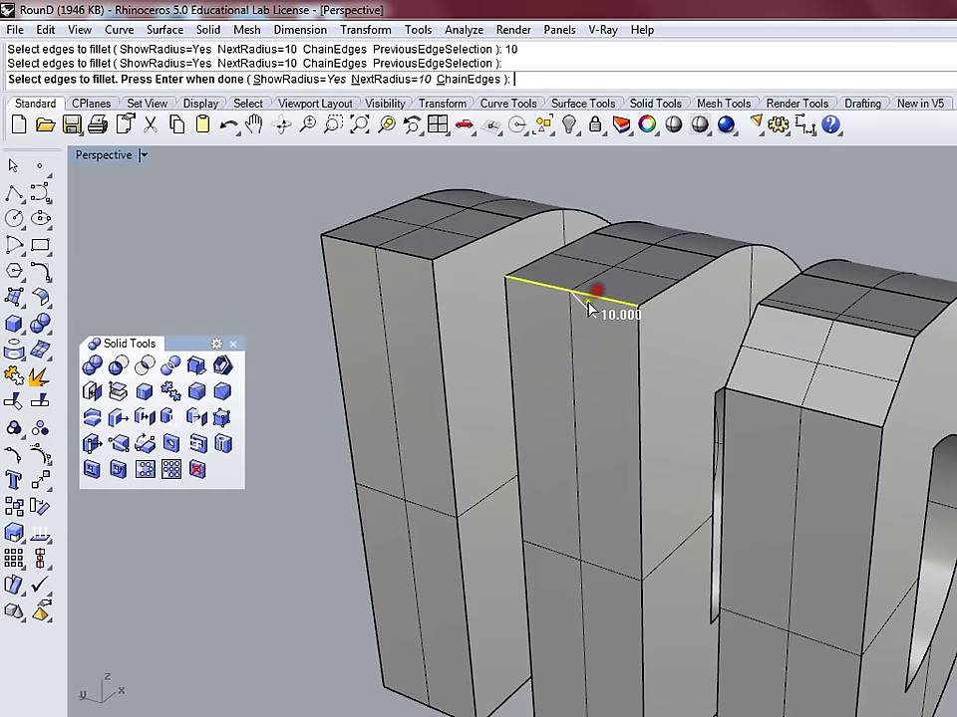
{"action": "key", "text": "Return"}
{"action": "key", "text": "Return"}
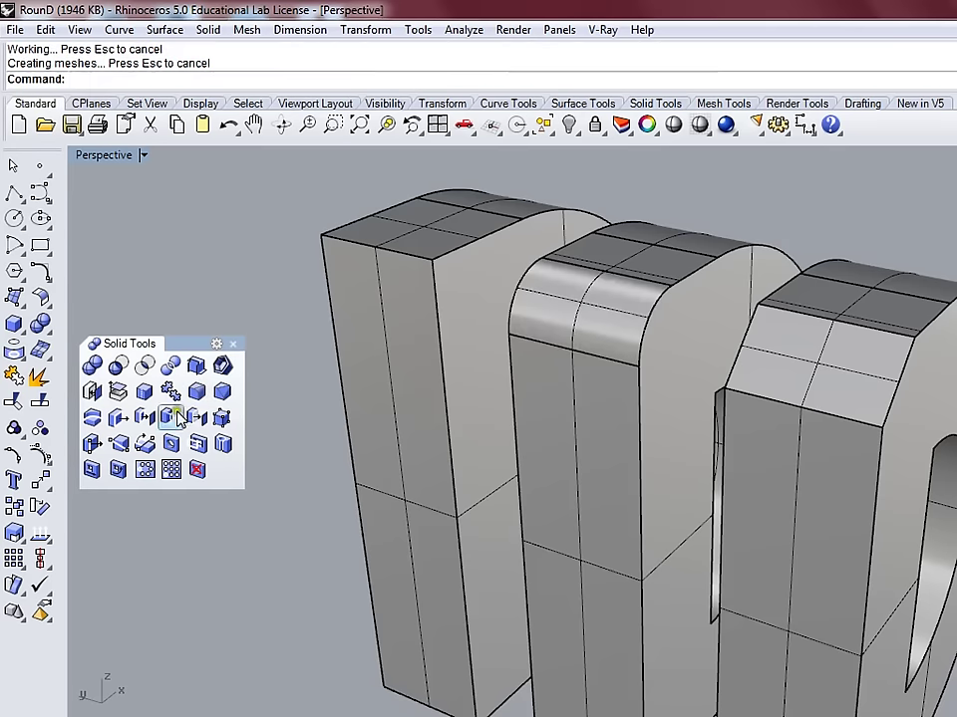
- Blend the top front edge of the rear, still unrounded D with a radius of 10
{"action": "left_click", "coordinate": [196, 391]}
{"action": "type", "text": "10"}
{"action": "key", "text": "Return"}
{"action": "type", "text": "10"}
{"action": "key", "text": "Return"}
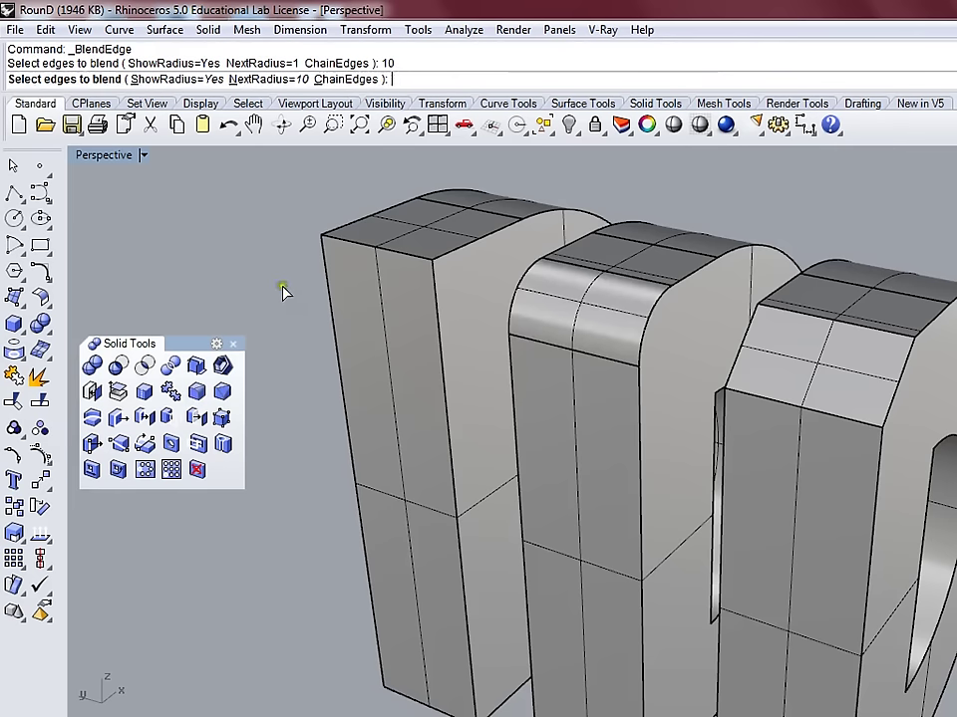
{"action": "left_click", "coordinate": [374, 250]}
{"action": "key", "text": "Return"}
{"action": "key", "text": "Return"}
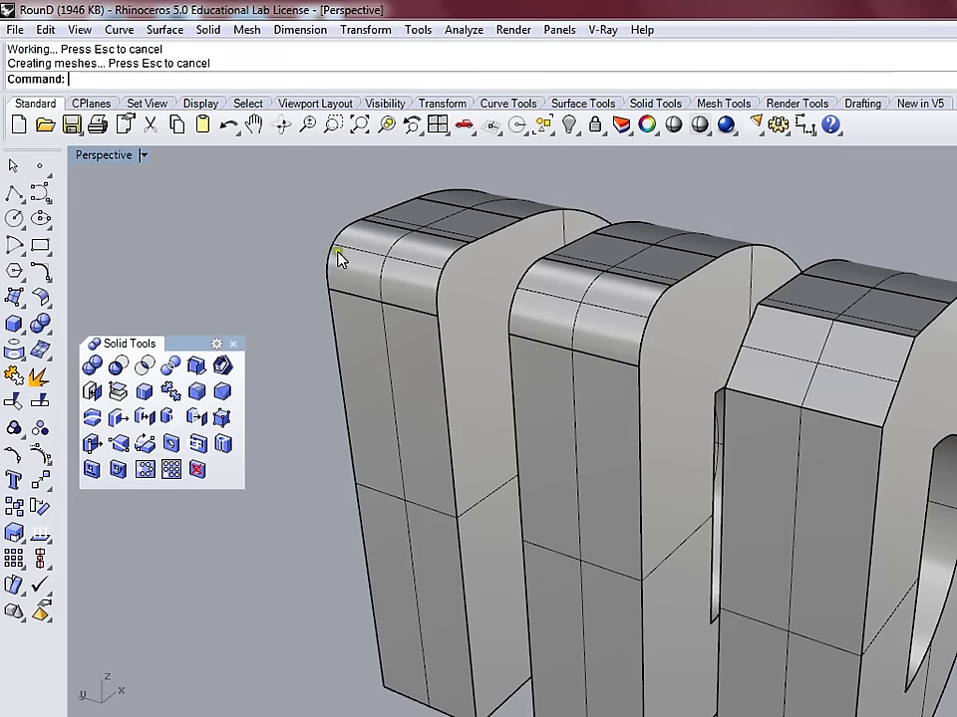
- Compare the blended, filleted and chamfered corner profiles of the three Ds up close in the Perspective and Front views
{"action": "mouse_move", "coordinate": [555, 295]}
{"action": "right_mouse_down"}
{"action": "mouse_move", "coordinate": [690, 424]}
{"action": "mouse_move", "coordinate": [745, 420]}
{"action": "mouse_move", "coordinate": [752, 331]}
{"action": "mouse_move", "coordinate": [658, 387]}
{"action": "mouse_move", "coordinate": [617, 346]}
{"action": "mouse_move", "coordinate": [607, 424]}
{"action": "mouse_move", "coordinate": [775, 384]}
{"action": "mouse_move", "coordinate": [698, 344]}
{"action": "right_mouse_up"}
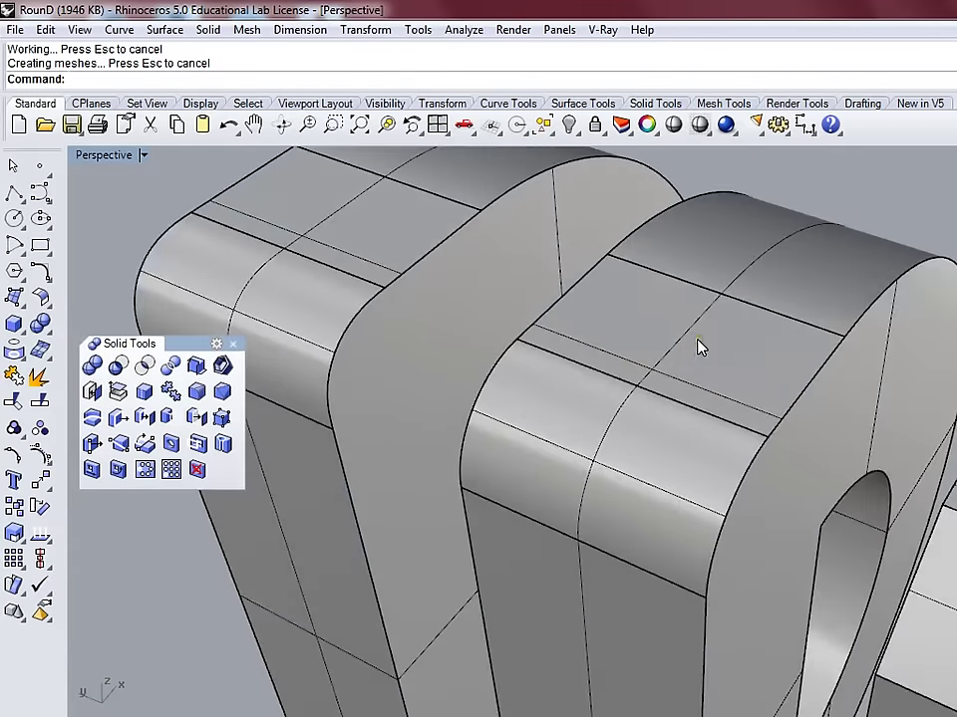
{"action": "mouse_move", "coordinate": [745, 375]}
{"action": "right_mouse_down"}
{"action": "mouse_move", "coordinate": [733, 409]}
{"action": "mouse_move", "coordinate": [683, 423]}
{"action": "mouse_move", "coordinate": [598, 347]}
{"action": "mouse_move", "coordinate": [697, 321]}
{"action": "mouse_move", "coordinate": [735, 389]}
{"action": "mouse_move", "coordinate": [730, 411]}
{"action": "right_mouse_up"}
{"action": "scroll", "coordinate": [487, 273], "scroll_direction": "up", "scroll_amount": 2}
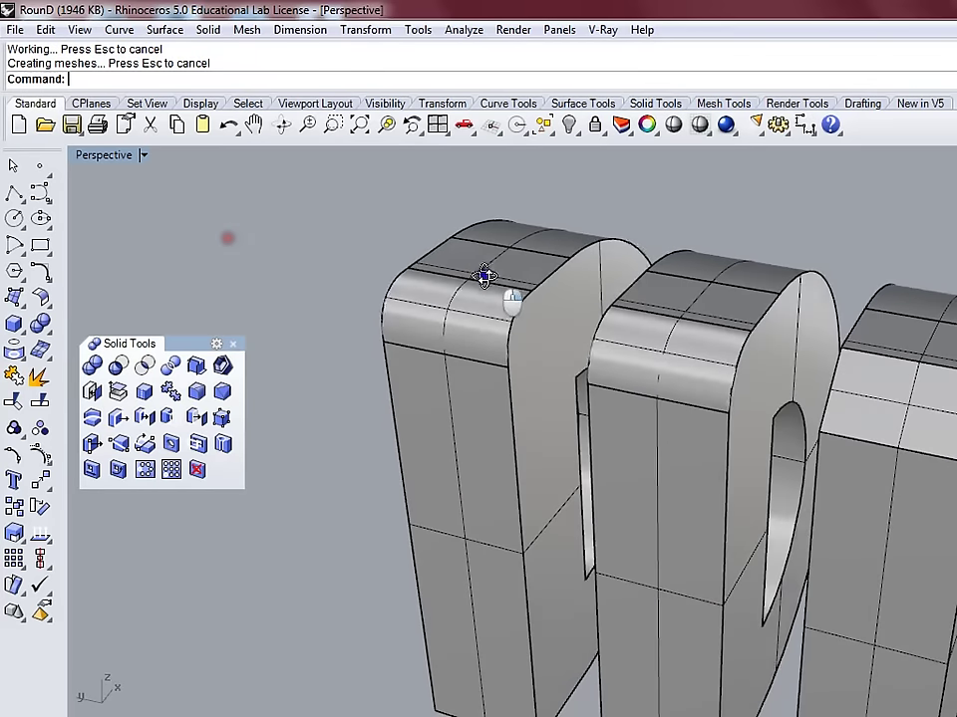
{"action": "scroll", "coordinate": [436, 323], "scroll_direction": "down", "scroll_amount": 1}
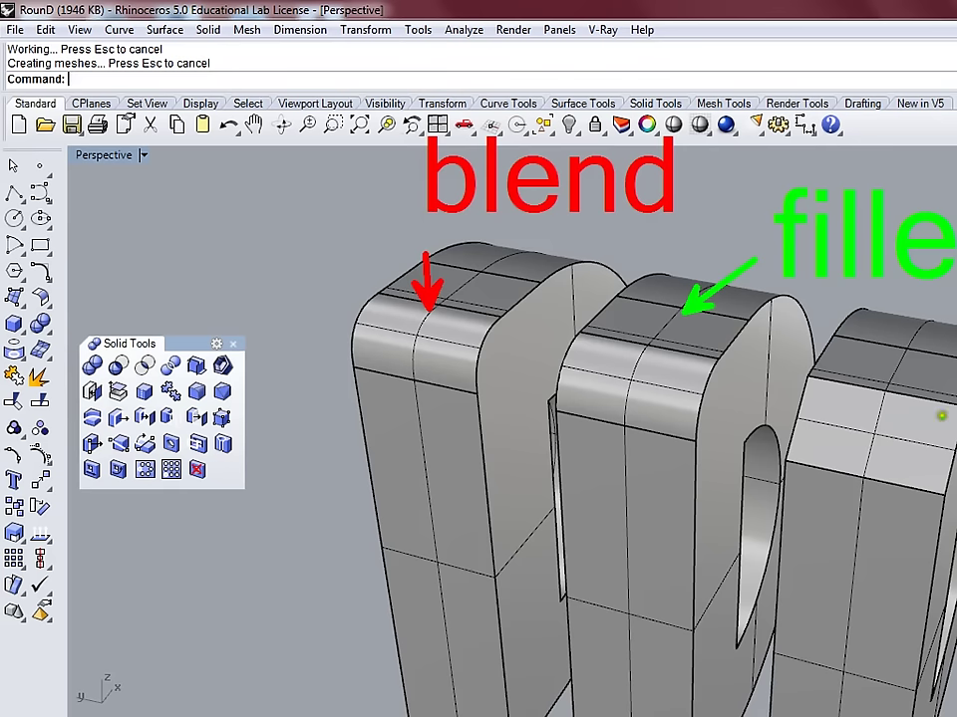
{"action": "double_click", "coordinate": [118, 157]}
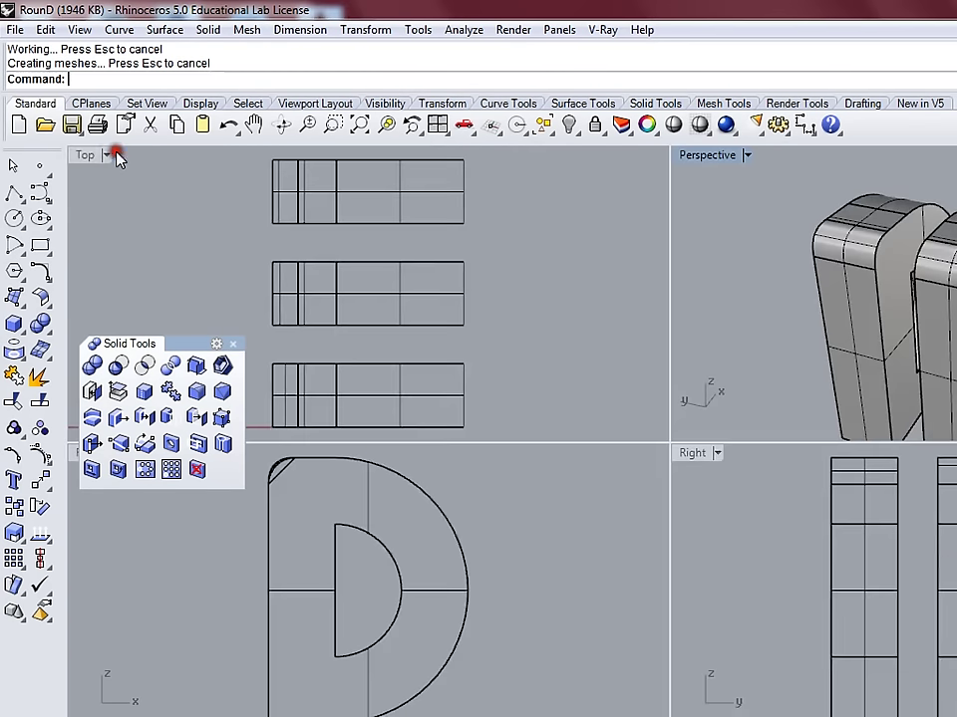
{"action": "double_click", "coordinate": [75, 456]}
{"action": "mouse_move", "coordinate": [497, 278]}
{"action": "right_mouse_down"}
{"action": "mouse_move", "coordinate": [523, 428]}
{"action": "mouse_move", "coordinate": [561, 347]}
{"action": "right_mouse_up"}
{"action": "scroll", "coordinate": [508, 320], "scroll_direction": "up", "scroll_amount": 5}
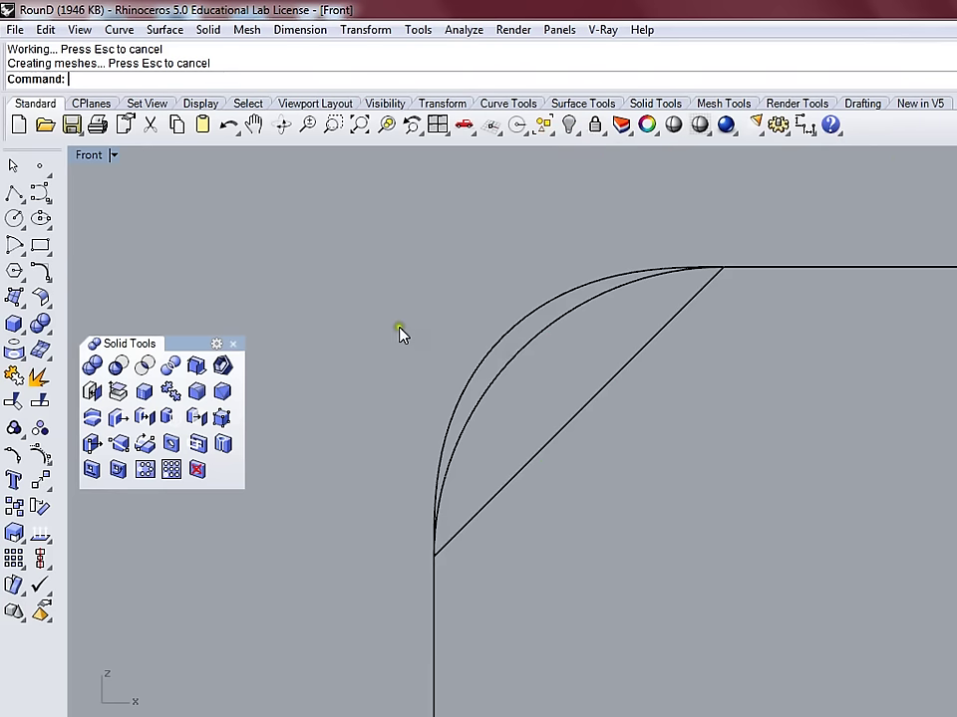
- Return to the maximized Perspective view and show all hidden objects
{"action": "double_click", "coordinate": [92, 156]}
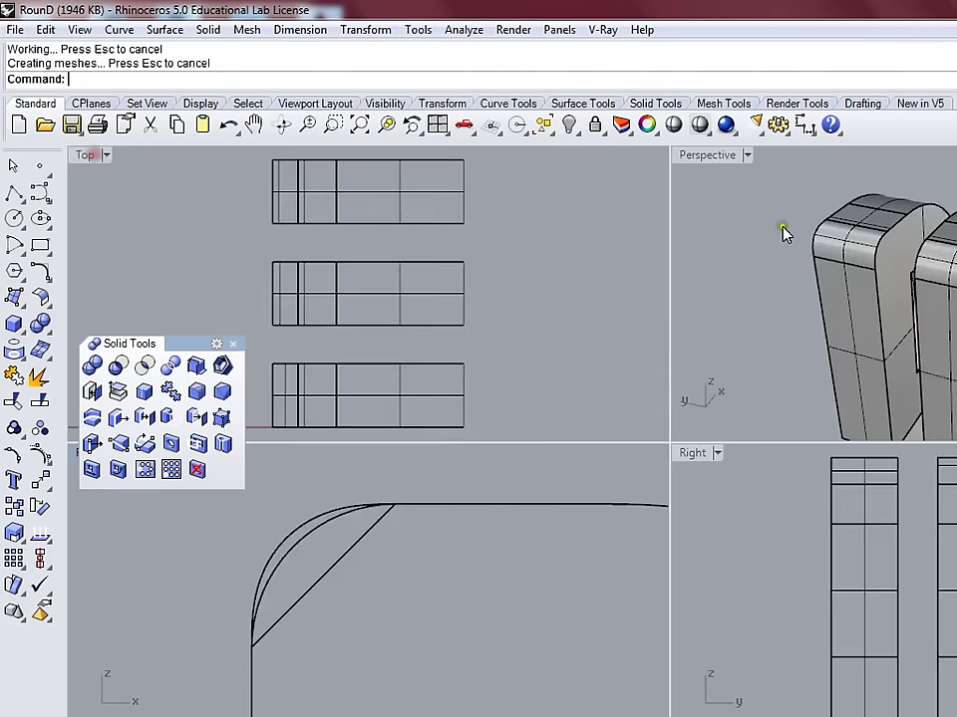
{"action": "double_click", "coordinate": [712, 157]}
{"action": "left_click", "coordinate": [569, 125]}
{"action": "scroll", "coordinate": [512, 335], "scroll_direction": "down", "scroll_amount": 5}
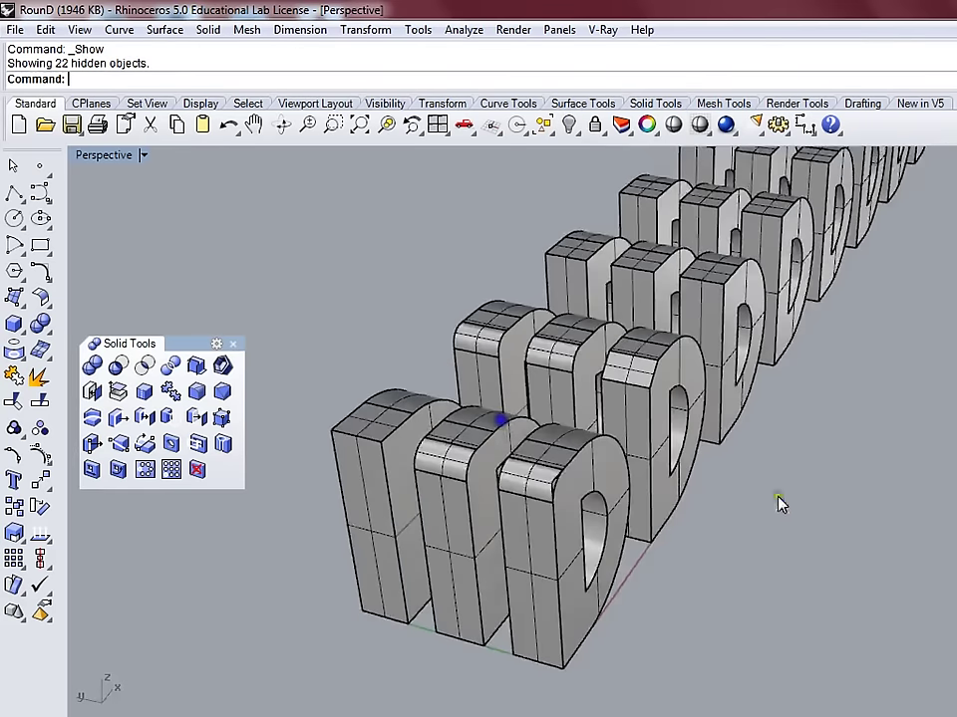
{"action": "right_click_drag", "start_coordinate": [779, 504], "coordinate": [676, 278]}
- Isolate the third group of three Ds along the row by hiding all other objects
{"action": "left_click", "coordinate": [598, 423]}
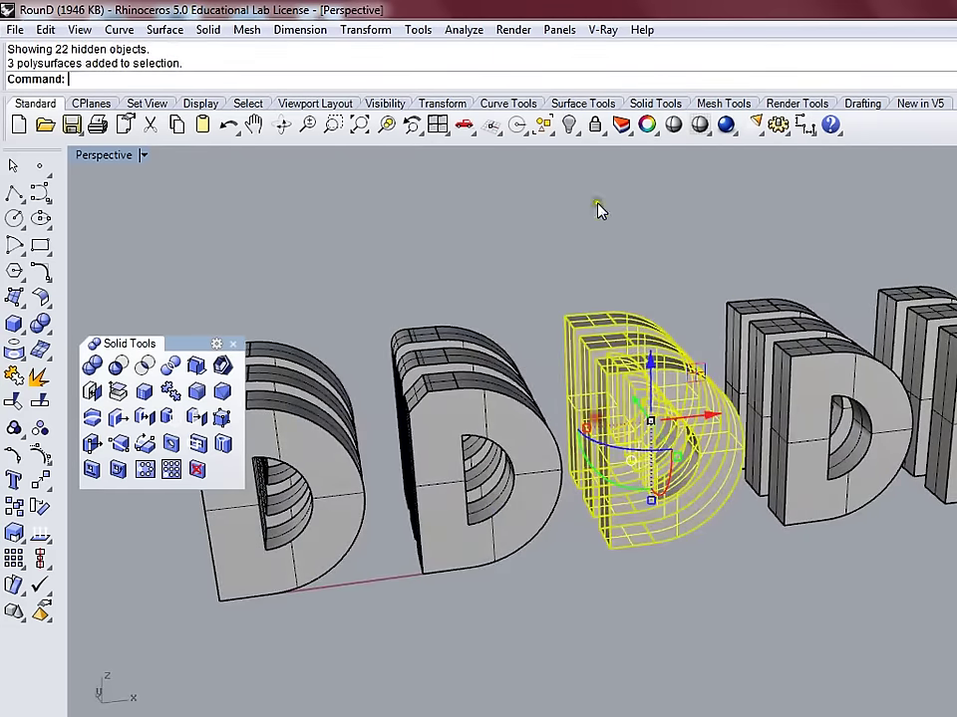
{"action": "left_click", "coordinate": [576, 130]}
{"action": "left_click", "coordinate": [674, 181]}
{"action": "right_click_drag", "start_coordinate": [602, 226], "coordinate": [674, 375]}
{"action": "scroll", "coordinate": [558, 370], "scroll_direction": "up", "scroll_amount": 5}
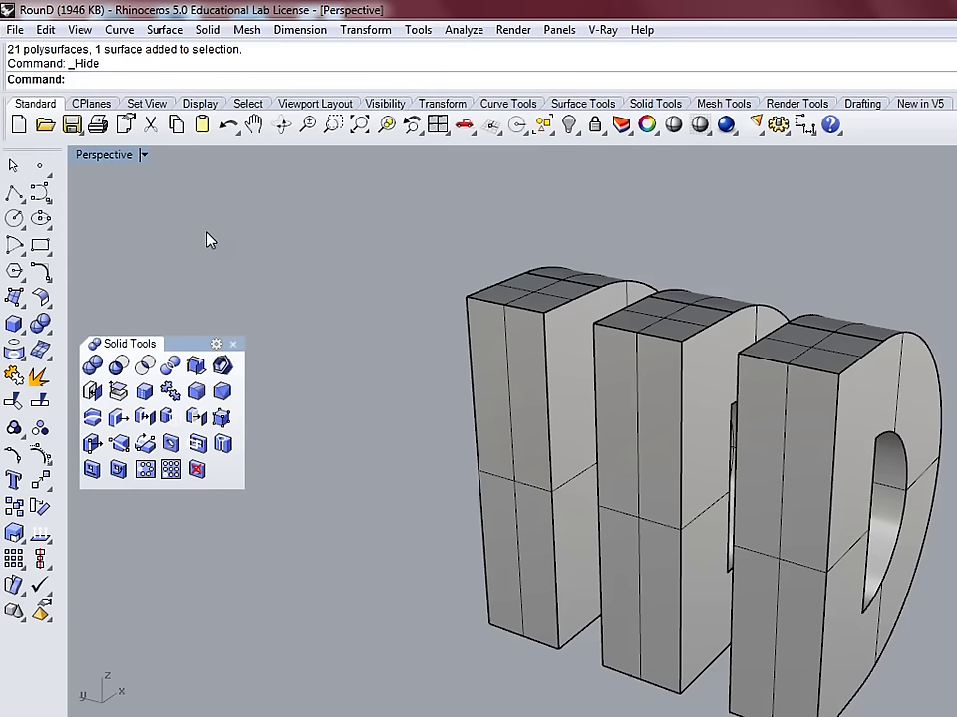
- Start an edge fillet with radius 5 and select the nearest D's front-face outline and the upper and lower depth edges of its straight side
{"action": "right_click_drag", "start_coordinate": [768, 427], "coordinate": [678, 374]}
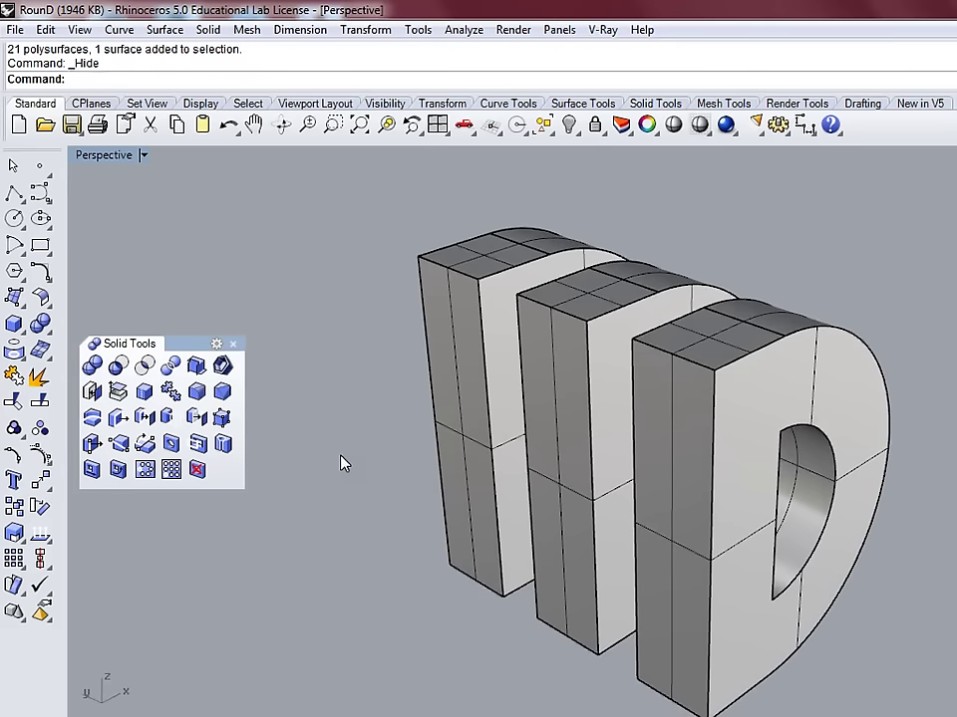
{"action": "right_click_drag", "start_coordinate": [340, 463], "coordinate": [542, 398]}
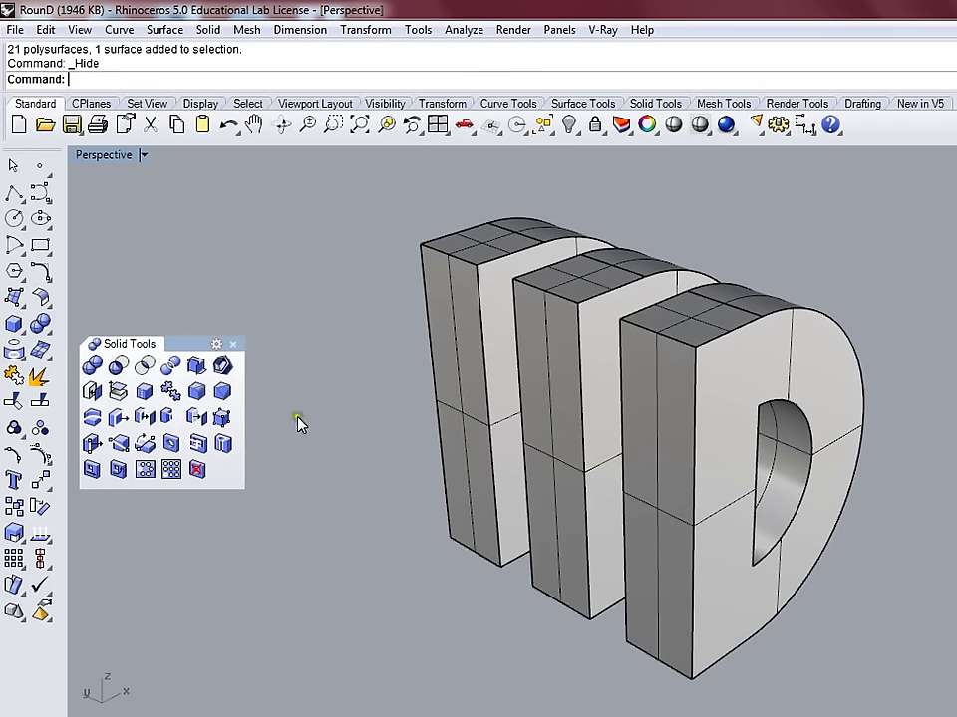
{"action": "left_click", "coordinate": [195, 390]}
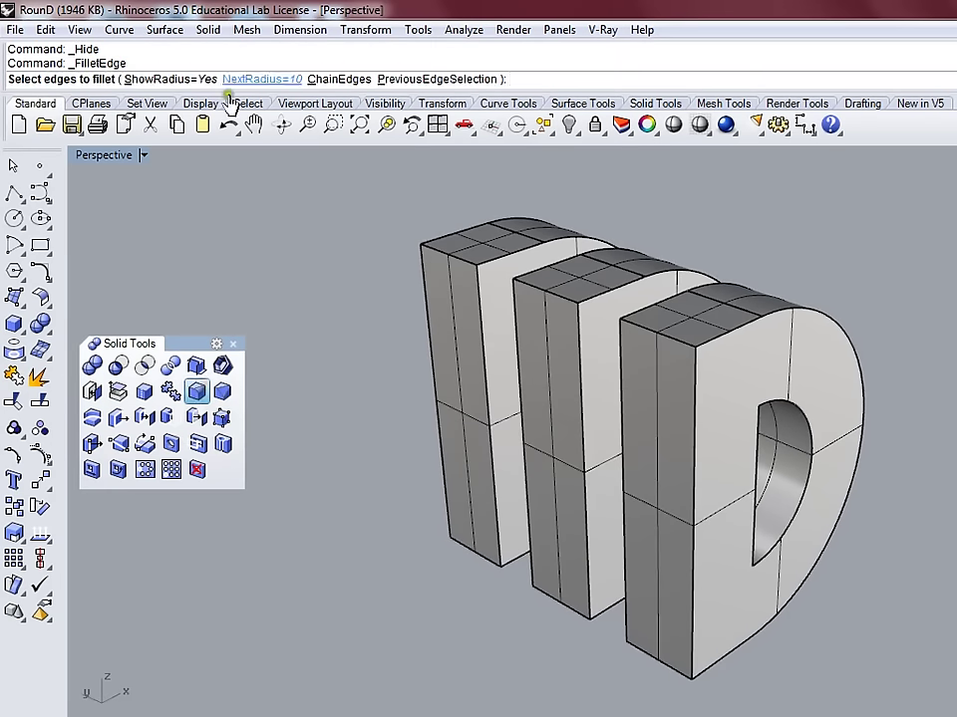
{"action": "type", "text": "5"}
{"action": "key", "text": "Return"}
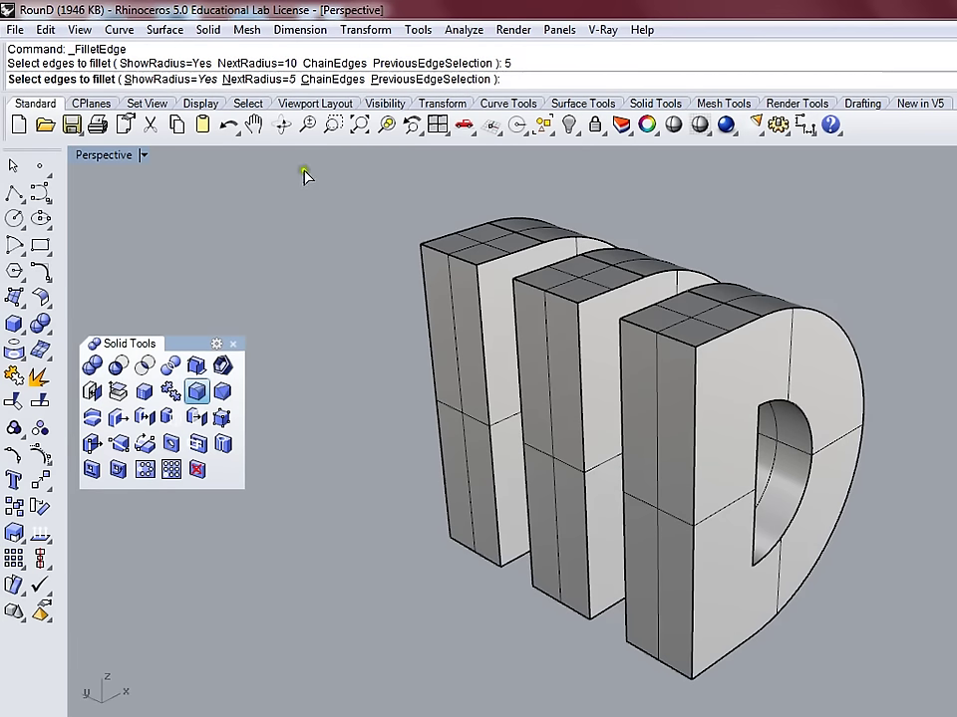
{"action": "left_click", "coordinate": [688, 338]}
{"action": "left_click", "coordinate": [746, 329]}
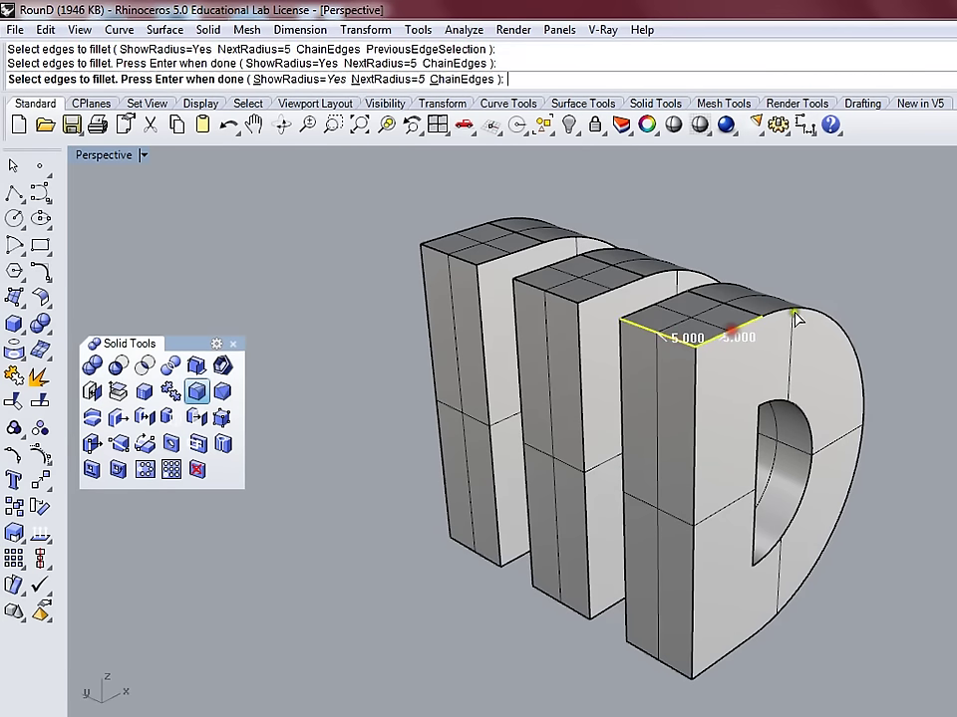
{"action": "left_click", "coordinate": [797, 317]}
{"action": "left_click", "coordinate": [724, 658]}
{"action": "left_click", "coordinate": [693, 633]}
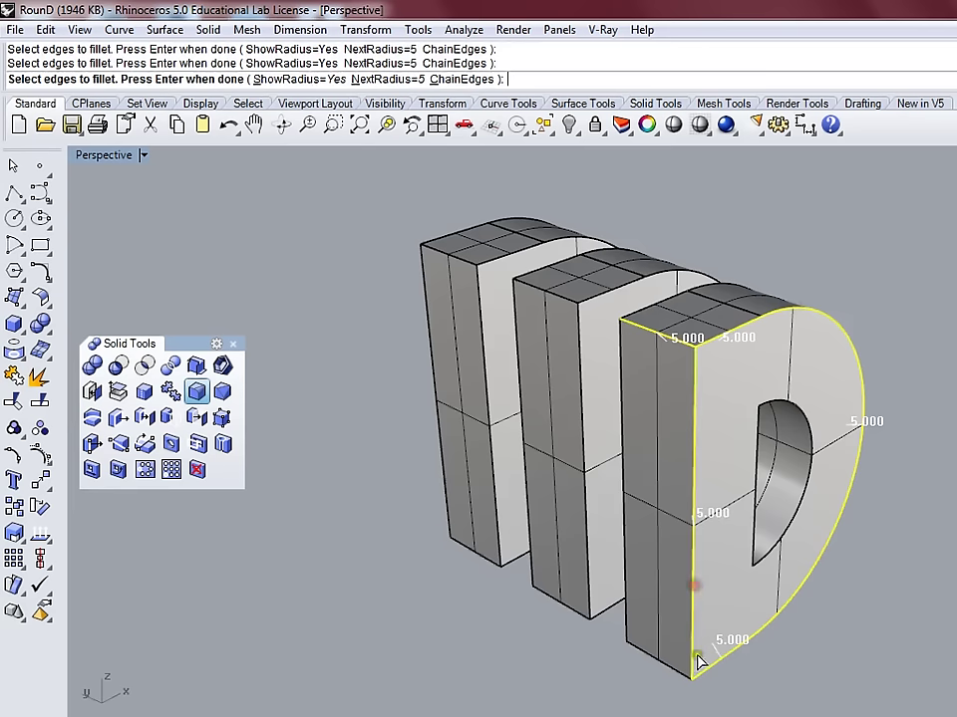
{"action": "left_click", "coordinate": [675, 671]}
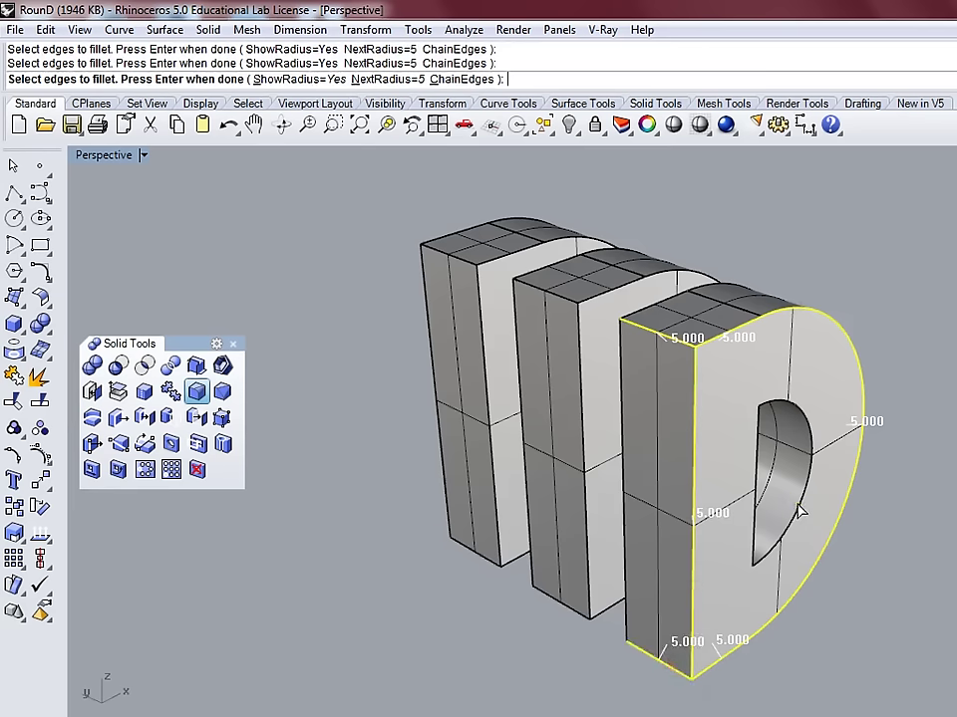
- Add the front outline and corner depth edges of the D's inner opening to the selection and complete the radius 5 fillet
{"action": "right_click_drag", "start_coordinate": [800, 511], "coordinate": [698, 359]}
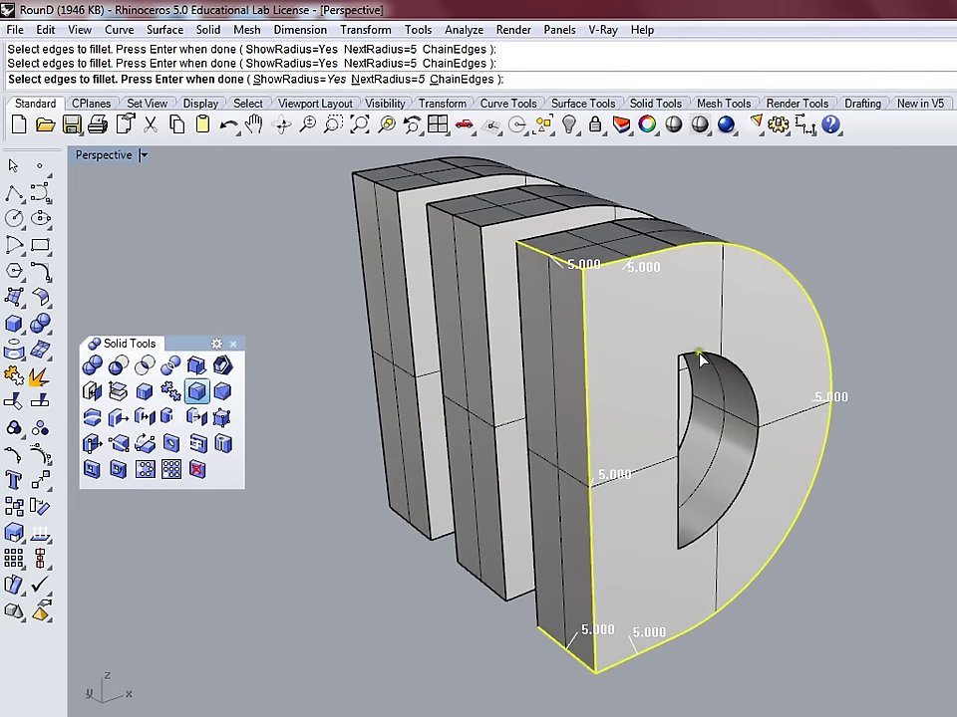
{"action": "left_click", "coordinate": [693, 356]}
{"action": "left_click", "coordinate": [668, 348]}
{"action": "left_click", "coordinate": [670, 545]}
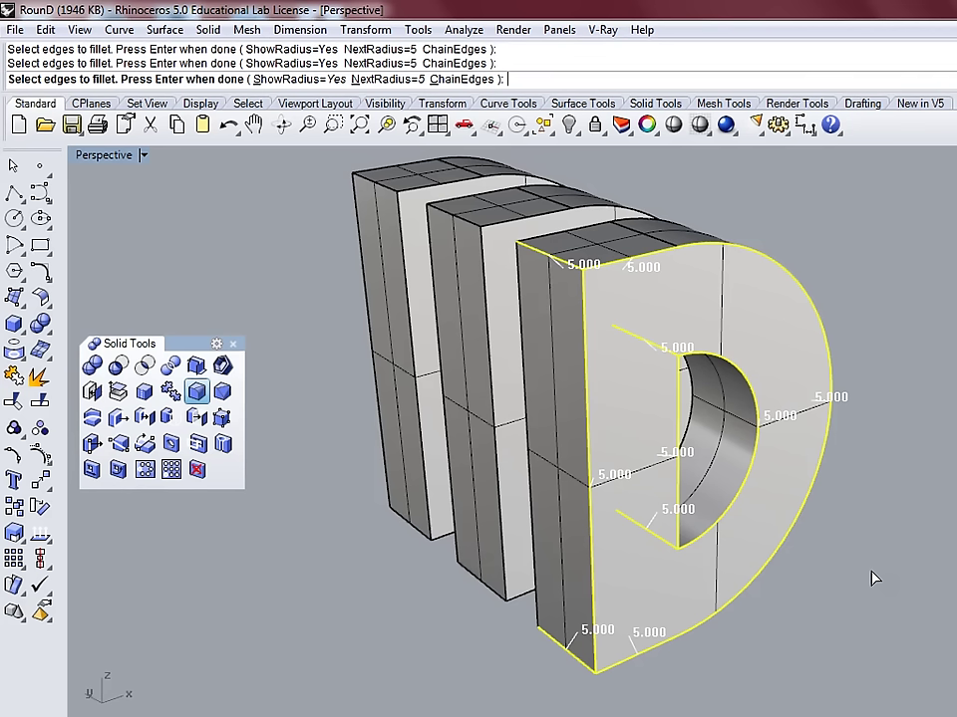
{"action": "key", "text": "Return"}
{"action": "key", "text": "Return"}
- Inspect the rounded corners of the filleted D, then hide that D
{"action": "mouse_move", "coordinate": [852, 454]}
{"action": "right_mouse_down"}
{"action": "mouse_move", "coordinate": [711, 316]}
{"action": "mouse_move", "coordinate": [846, 412]}
{"action": "mouse_move", "coordinate": [842, 433]}
{"action": "right_mouse_up"}
{"action": "right_click_drag", "start_coordinate": [705, 341], "coordinate": [668, 416]}
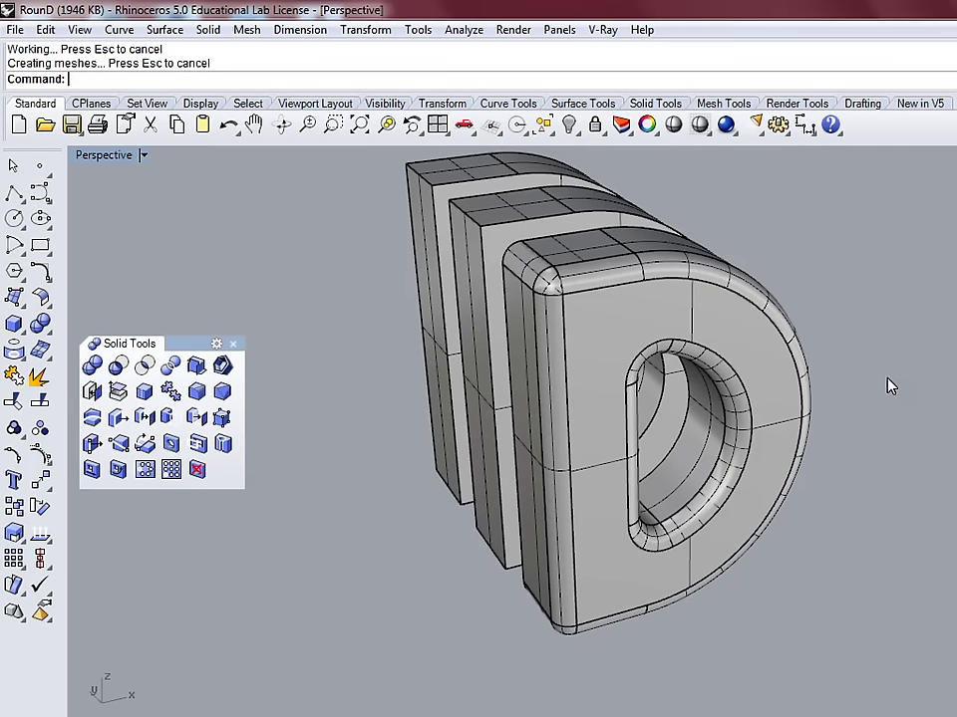
{"action": "right_click_drag", "start_coordinate": [888, 385], "coordinate": [887, 316]}
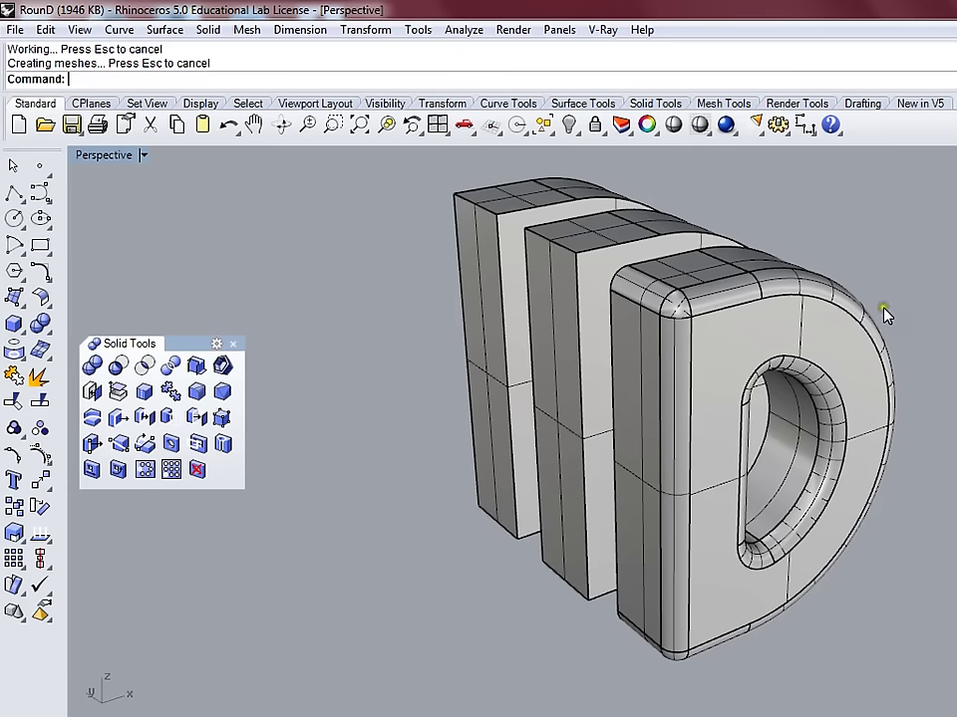
{"action": "right_click_drag", "start_coordinate": [888, 311], "coordinate": [794, 309]}
{"action": "left_click", "coordinate": [795, 308]}
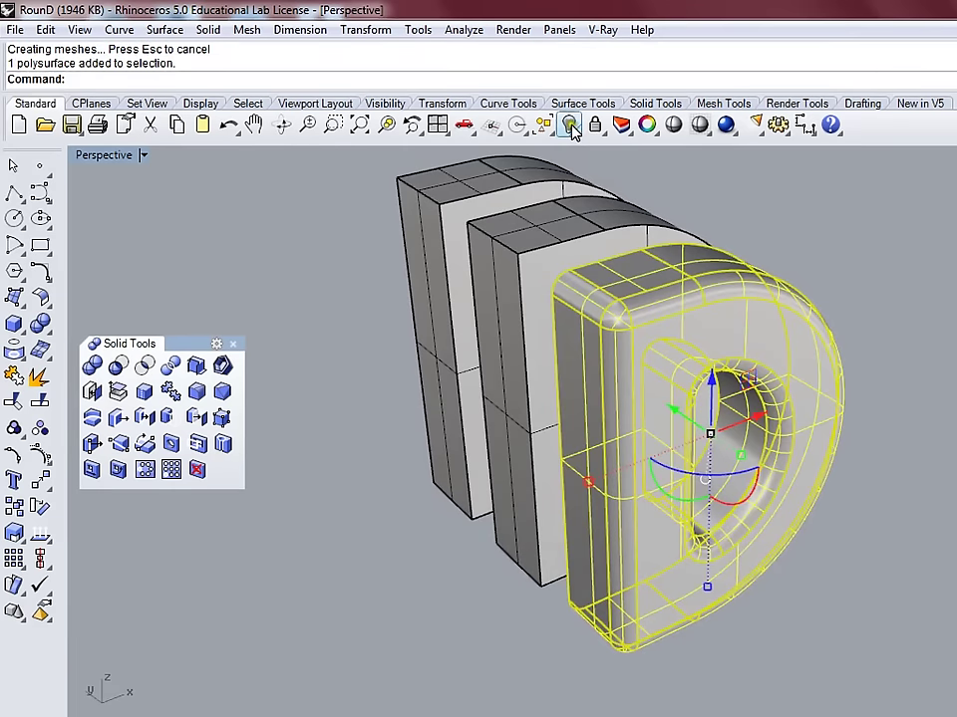
{"action": "left_click", "coordinate": [569, 125]}
{"action": "right_click_drag", "start_coordinate": [833, 252], "coordinate": [657, 282]}
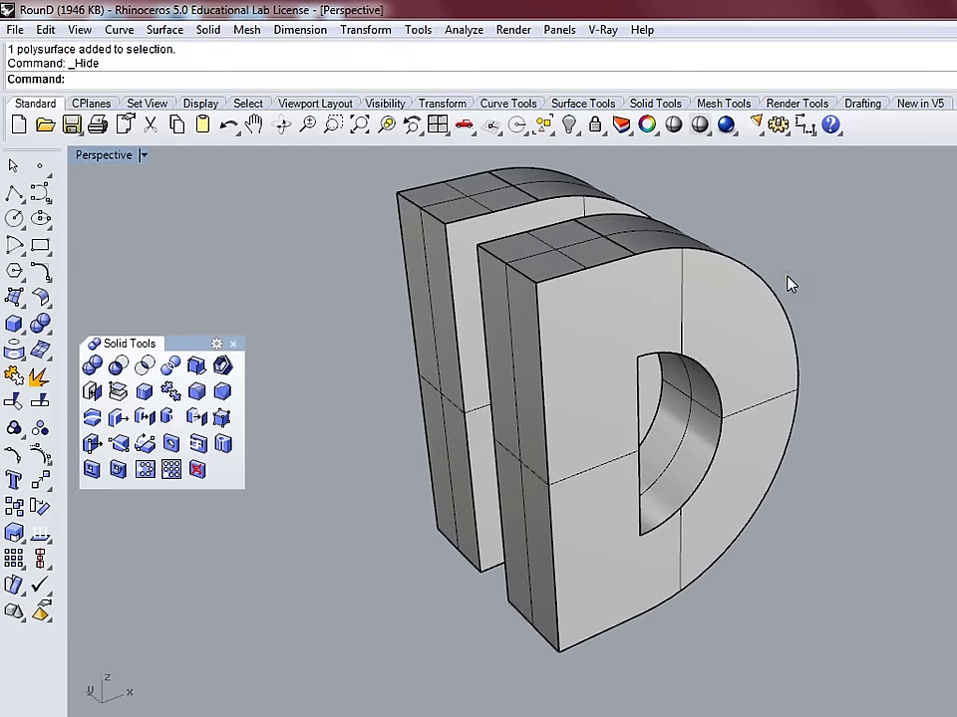
{"action": "left_click", "coordinate": [197, 370]}
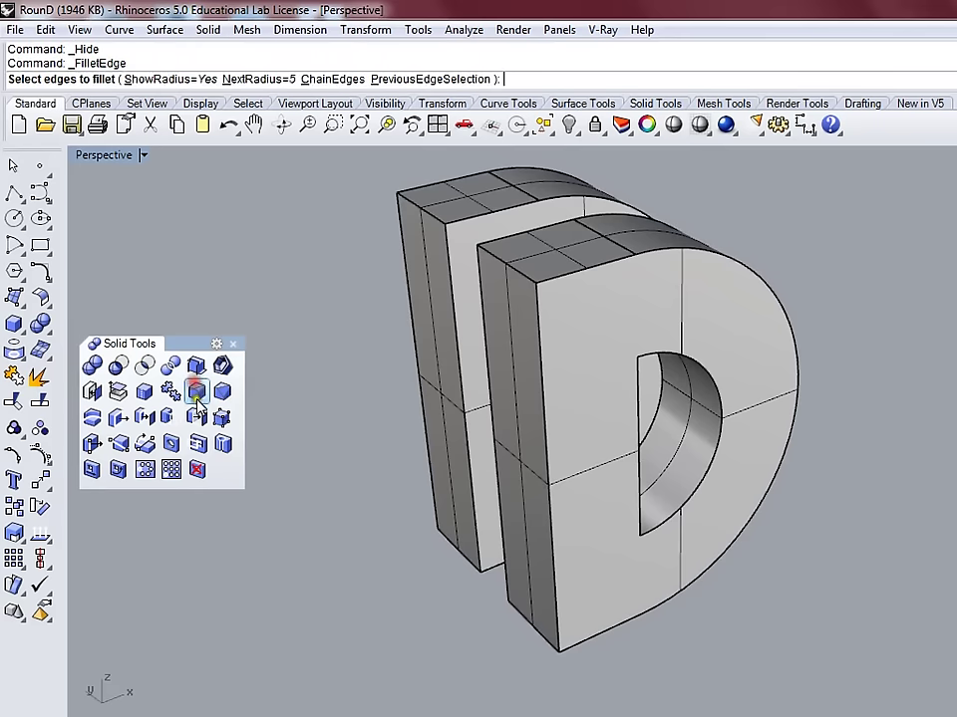
{"action": "left_click", "coordinate": [505, 267]}
{"action": "key", "text": "Escape"}
- Fillet only the outer and inner front-face outlines of the nearer remaining D with a radius of 5
{"action": "key", "text": "Return"}
{"action": "left_click", "coordinate": [543, 314]}
{"action": "left_click", "coordinate": [577, 271]}
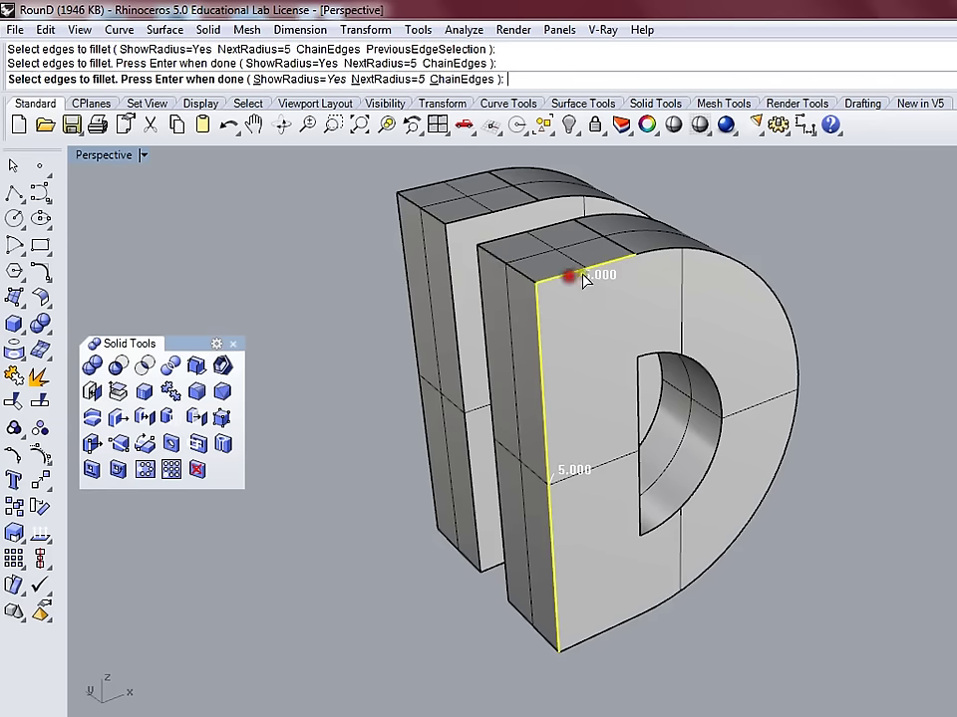
{"action": "left_click", "coordinate": [666, 249]}
{"action": "left_click", "coordinate": [723, 398]}
{"action": "left_click", "coordinate": [637, 411]}
{"action": "left_click", "coordinate": [605, 634]}
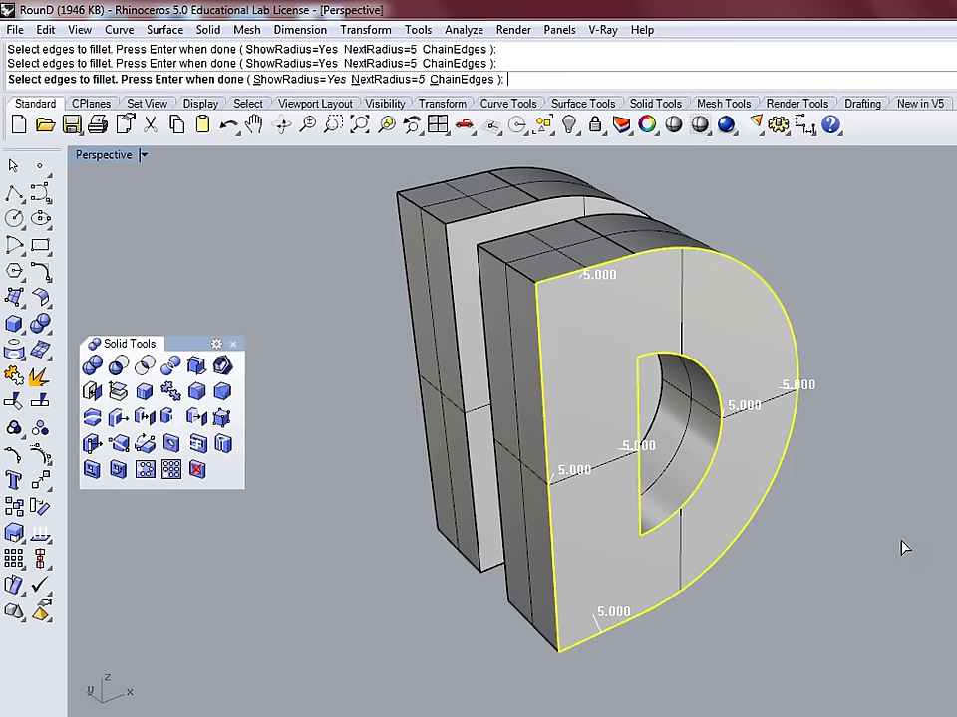
{"action": "key", "text": "Return"}
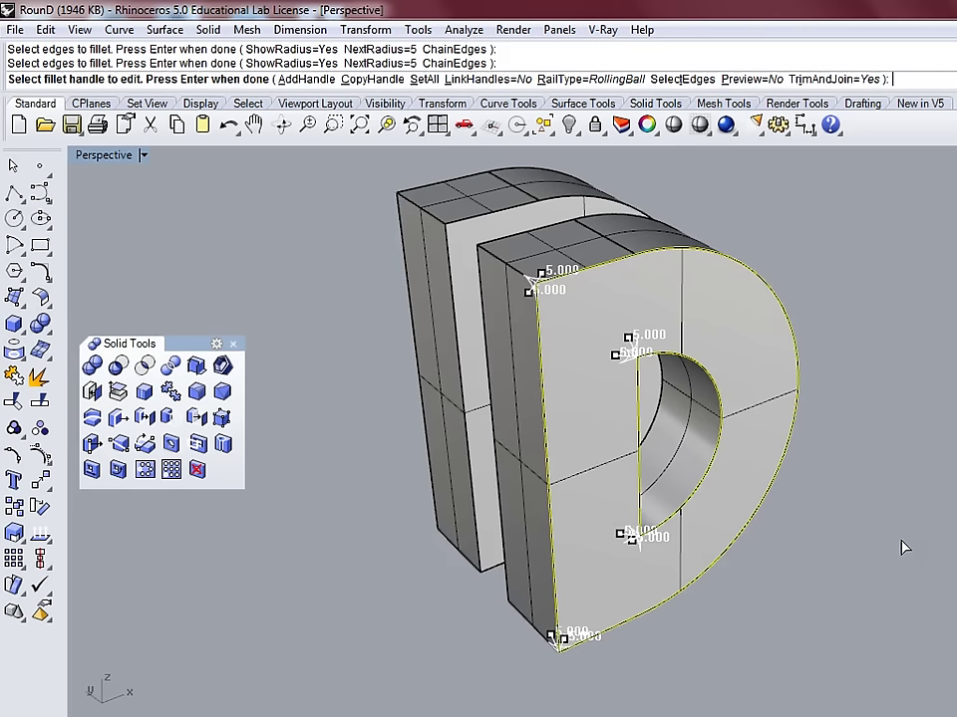
{"action": "key", "text": "Return"}
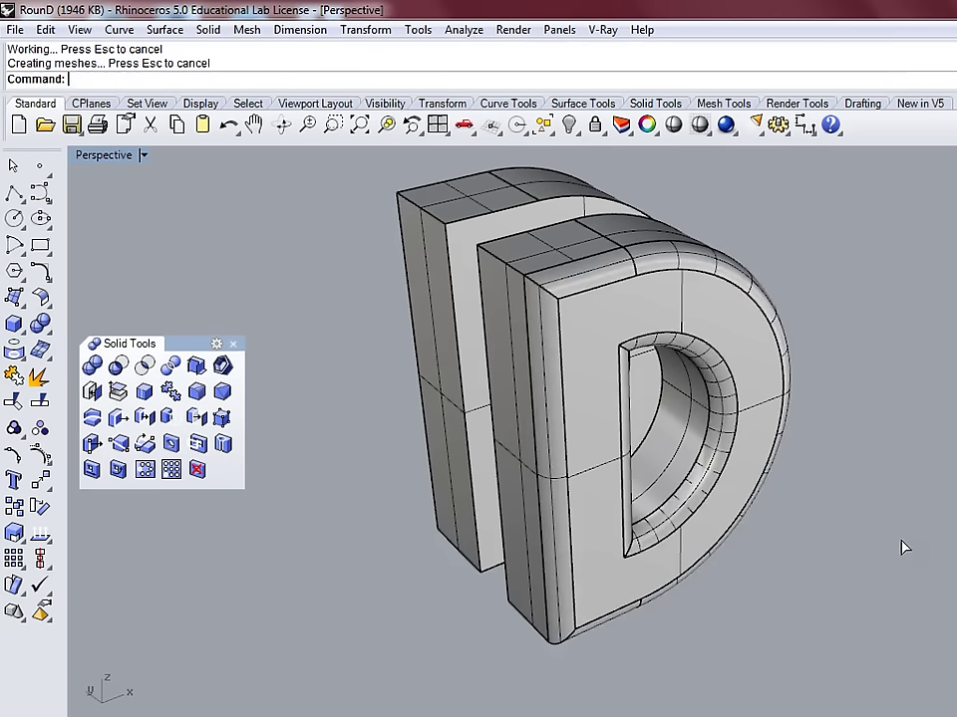
- Start an edge fillet with radius 5 and select the upper outer and inner corner depth edges of the nearer D
{"action": "right_click_drag", "start_coordinate": [914, 416], "coordinate": [870, 489]}
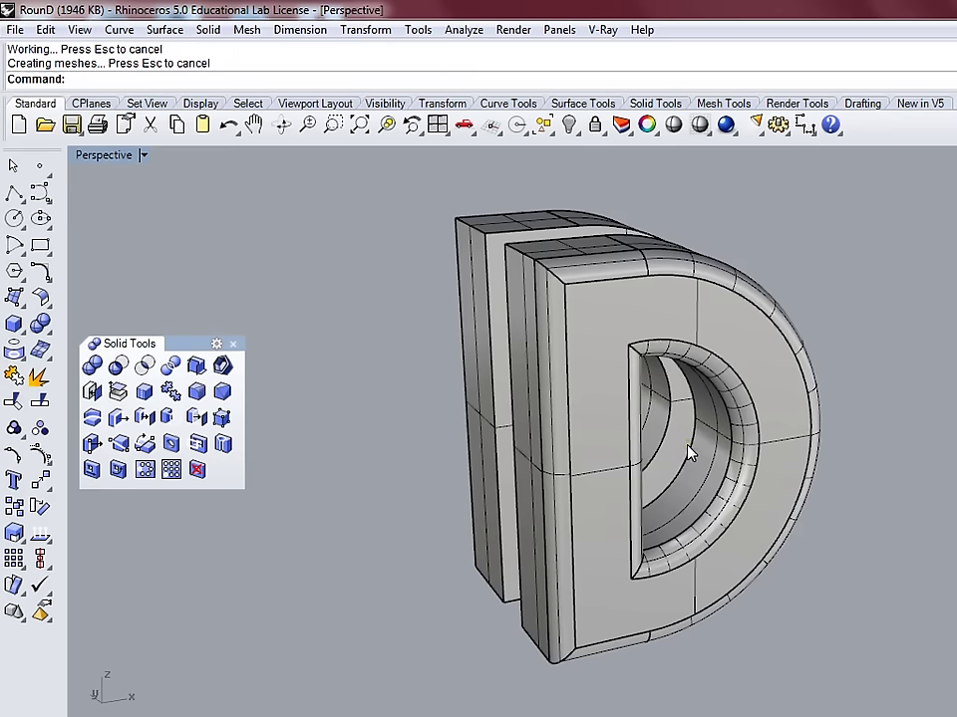
{"action": "left_click", "coordinate": [197, 390]}
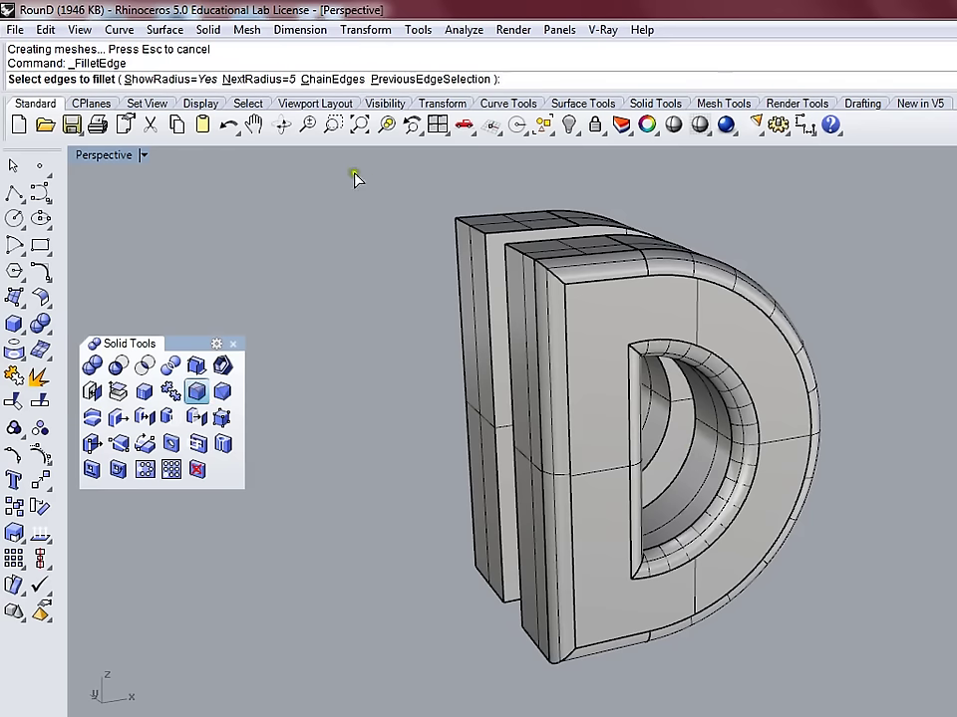
{"action": "right_click_drag", "start_coordinate": [502, 224], "coordinate": [580, 279]}
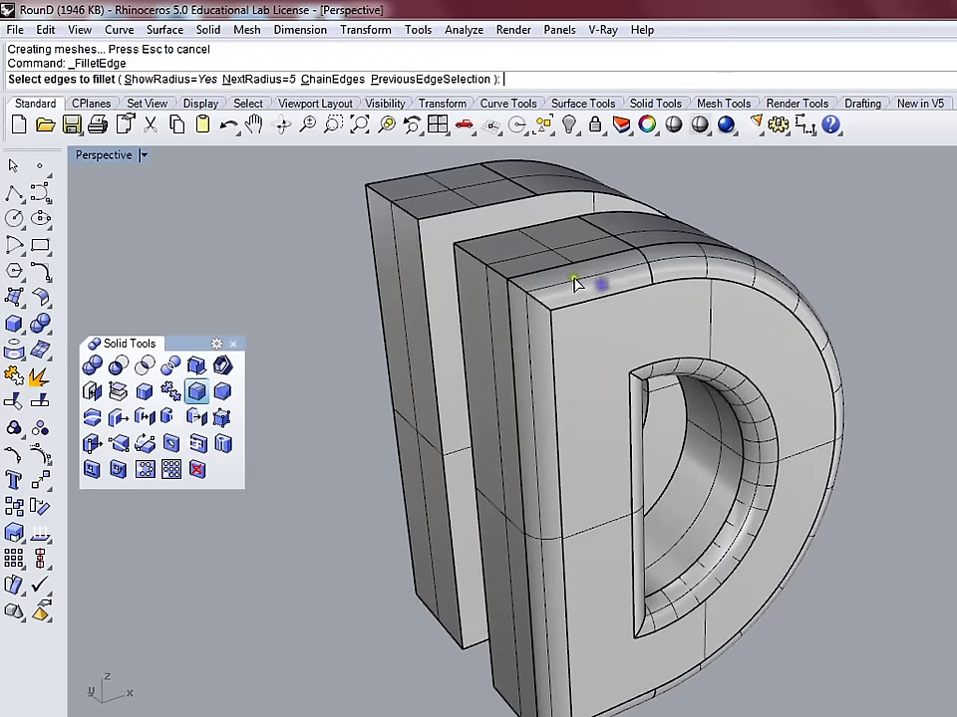
{"action": "left_click", "coordinate": [493, 269]}
{"action": "left_click", "coordinate": [535, 305]}
{"action": "left_click", "coordinate": [617, 364]}
{"action": "left_click", "coordinate": [644, 381]}
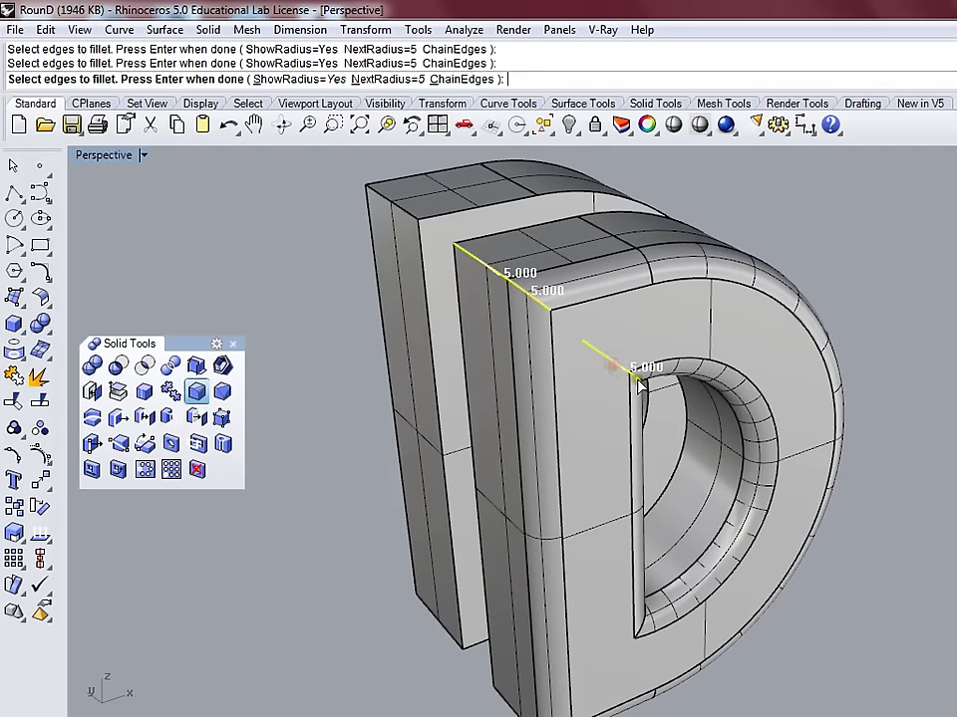
- Add the lower inner and outer corner depth edges of the nearer D to the selection and complete the radius 5 fillet
{"action": "right_click_drag", "start_coordinate": [681, 493], "coordinate": [612, 478]}
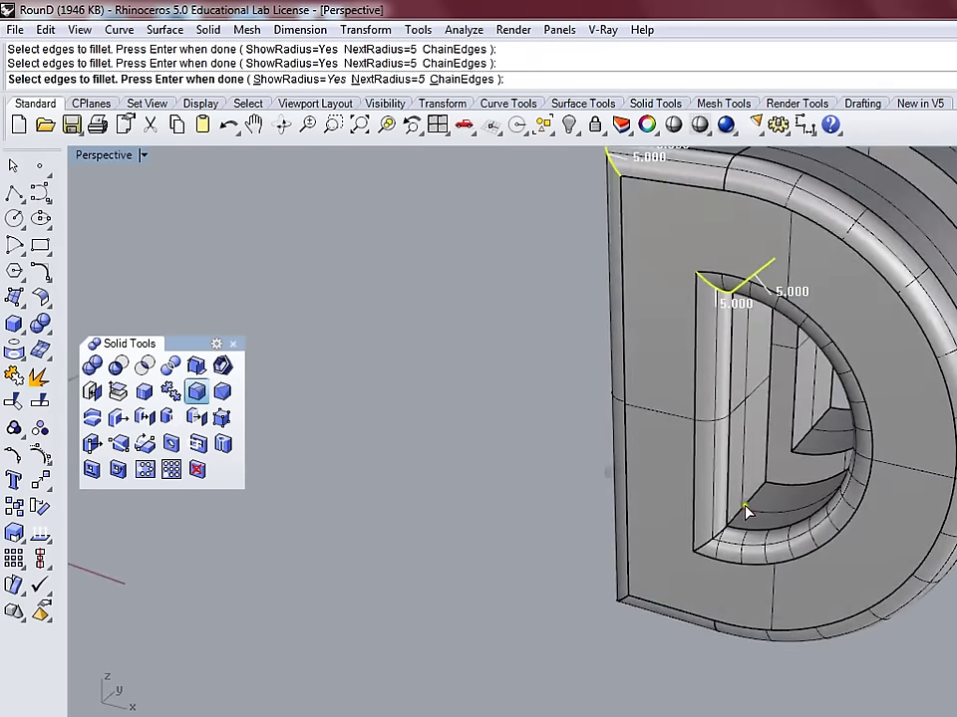
{"action": "left_click", "coordinate": [714, 539]}
{"action": "right_click_drag", "start_coordinate": [714, 539], "coordinate": [641, 608]}
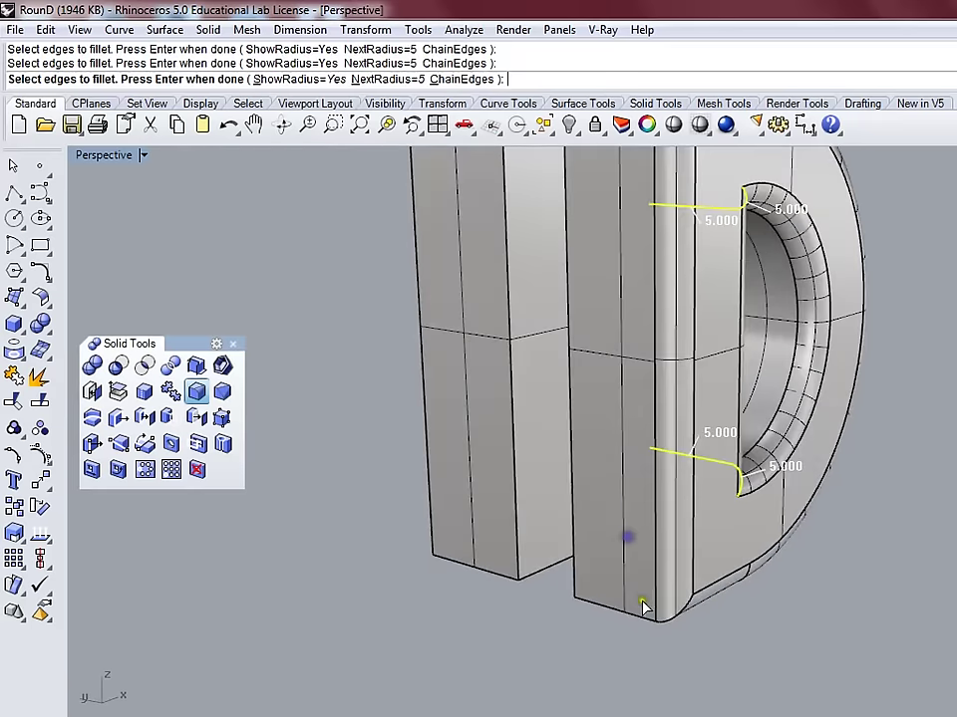
{"action": "left_click", "coordinate": [634, 619]}
{"action": "right_click_drag", "start_coordinate": [786, 630], "coordinate": [742, 540]}
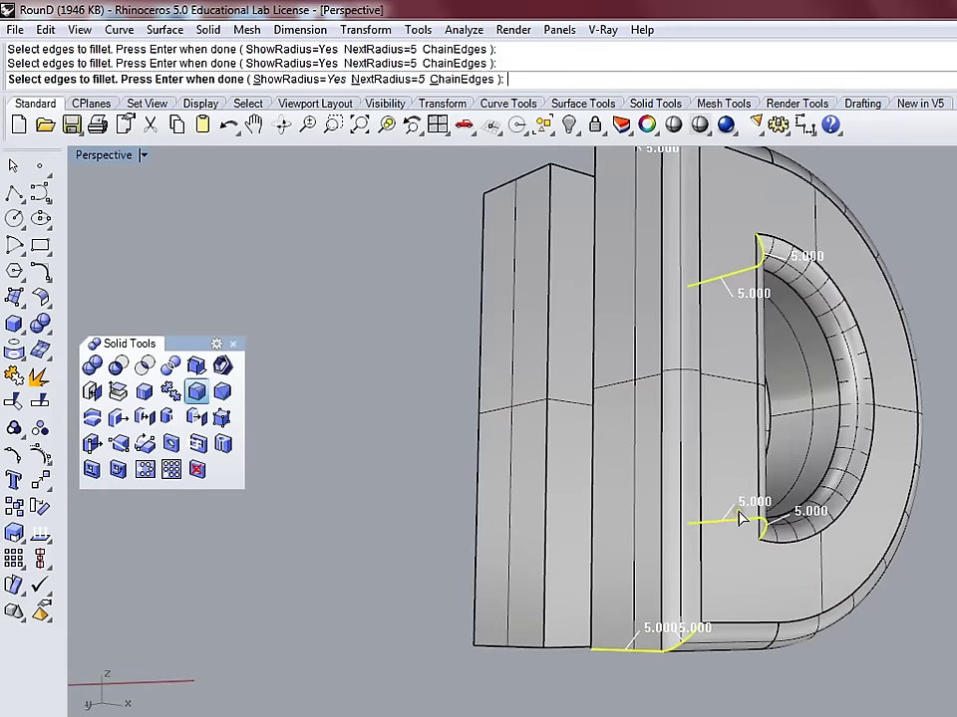
{"action": "right_click", "coordinate": [741, 515]}
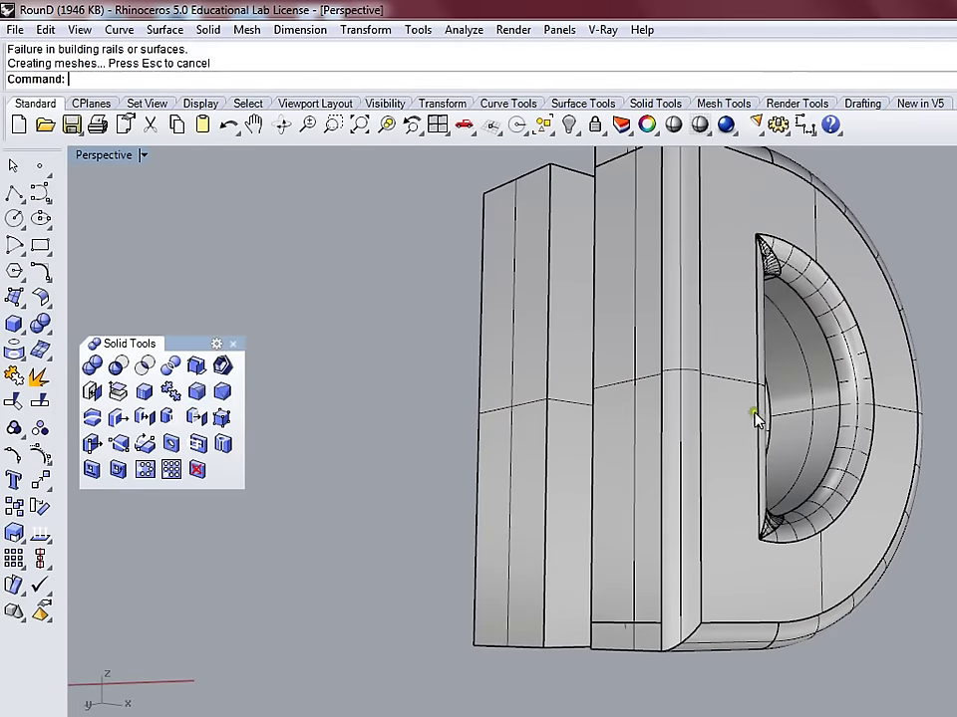
- Examine the outer and inner corners of the D where the depth-edge fillets meet the front outline fillets
{"action": "right_click_drag", "start_coordinate": [758, 413], "coordinate": [546, 397]}
{"action": "left_click", "coordinate": [498, 380]}
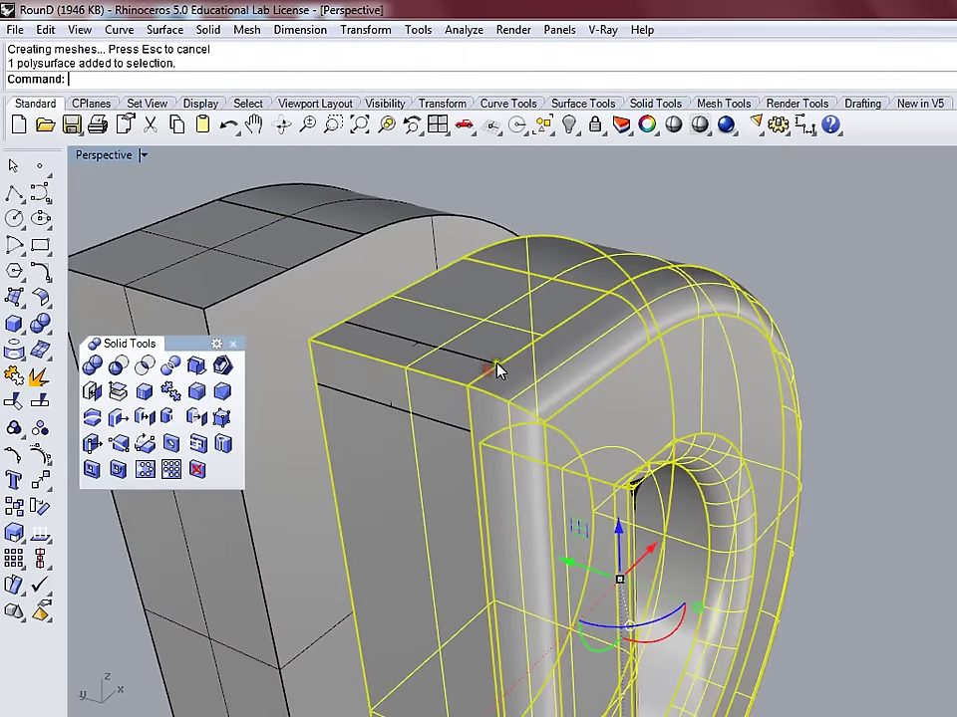
{"action": "left_click", "coordinate": [510, 381], "text": "ctrl+shift"}
{"action": "left_click", "coordinate": [543, 438]}
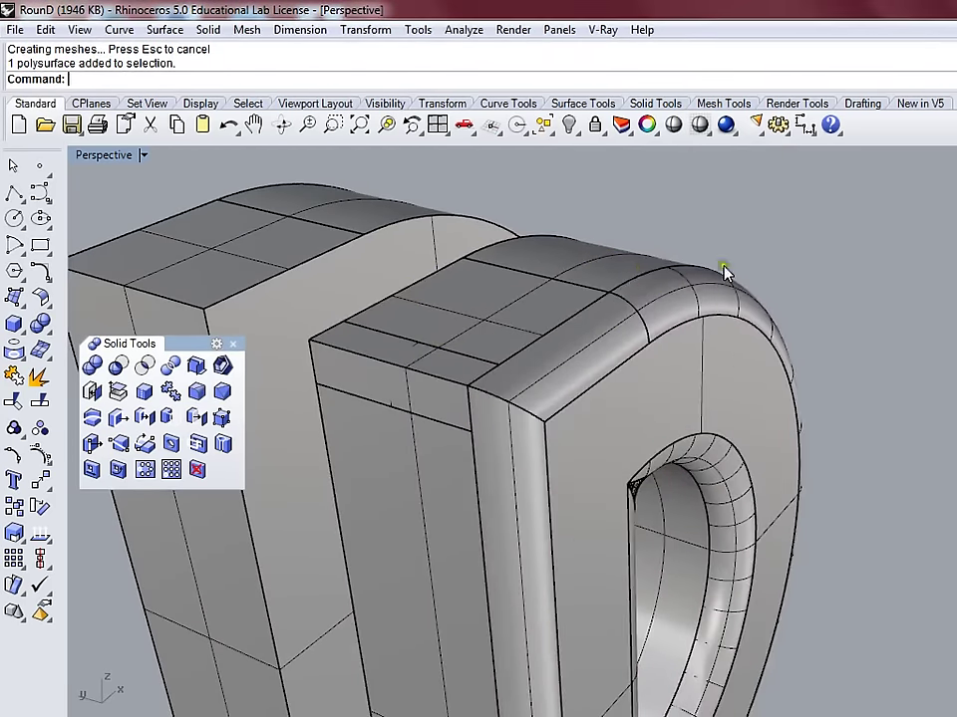
{"action": "right_click_drag", "start_coordinate": [726, 270], "coordinate": [531, 248]}
{"action": "right_click_drag", "start_coordinate": [675, 462], "coordinate": [638, 456]}
{"action": "right_click_drag", "start_coordinate": [618, 345], "coordinate": [732, 320]}
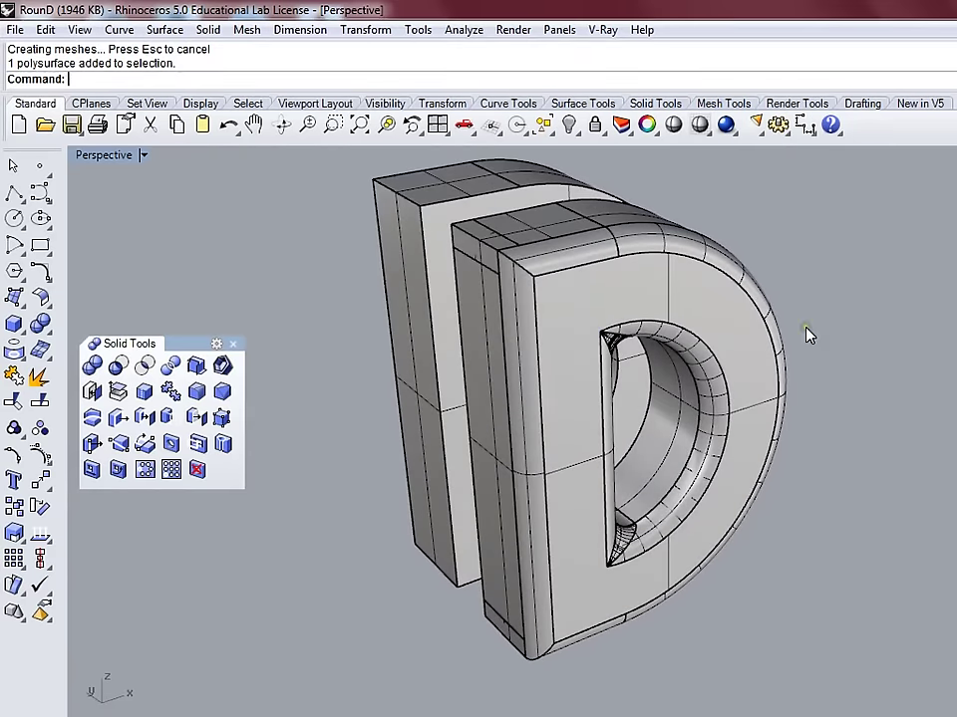
{"action": "right_click_drag", "start_coordinate": [809, 337], "coordinate": [823, 370]}
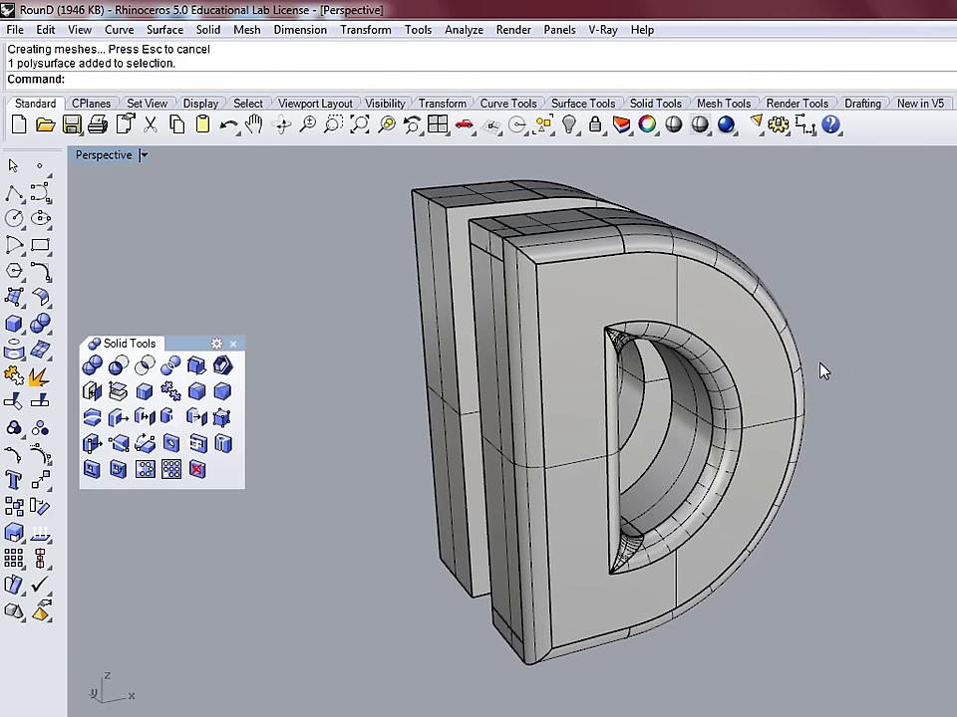
- Move the unfilleted D sideways until it stands clear of the filleted D
{"action": "right_click_drag", "start_coordinate": [809, 345], "coordinate": [632, 341]}
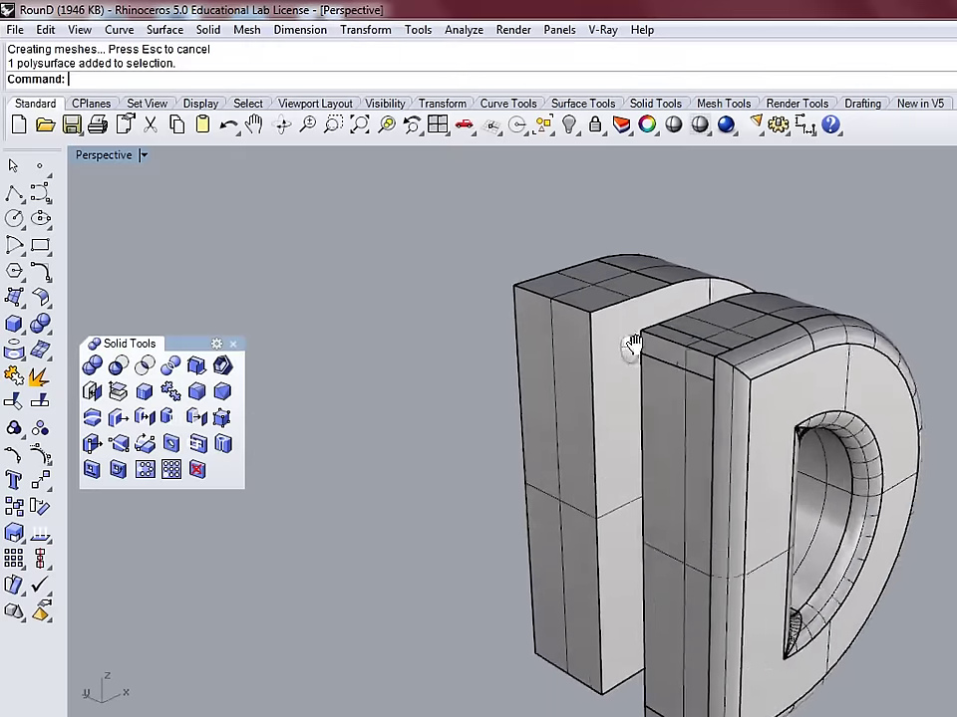
{"action": "scroll", "coordinate": [632, 342], "scroll_direction": "up", "scroll_amount": 3}
{"action": "left_click", "coordinate": [637, 449]}
{"action": "left_click_drag", "start_coordinate": [687, 471], "coordinate": [449, 377]}
{"action": "left_click", "coordinate": [690, 263]}
{"action": "right_click_drag", "start_coordinate": [694, 261], "coordinate": [619, 303]}
{"action": "right_click_drag", "start_coordinate": [547, 295], "coordinate": [515, 271]}
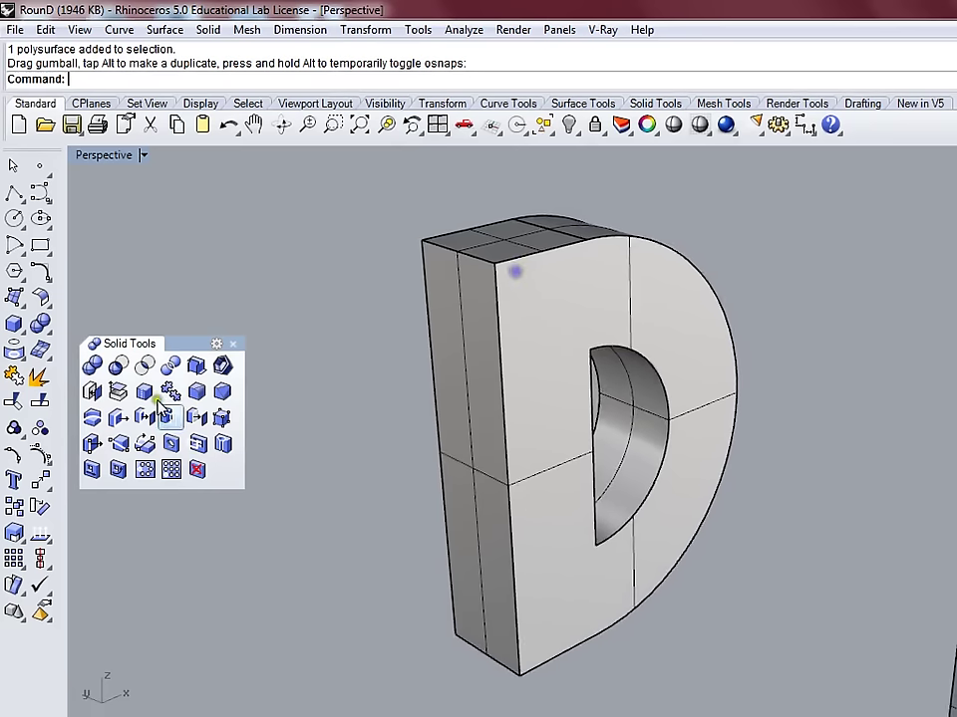
- Fillet the four corner depth edges of the plain D, two outer and two in the opening, with a radius of 5
{"action": "left_click", "coordinate": [197, 390]}
{"action": "left_click", "coordinate": [479, 262]}
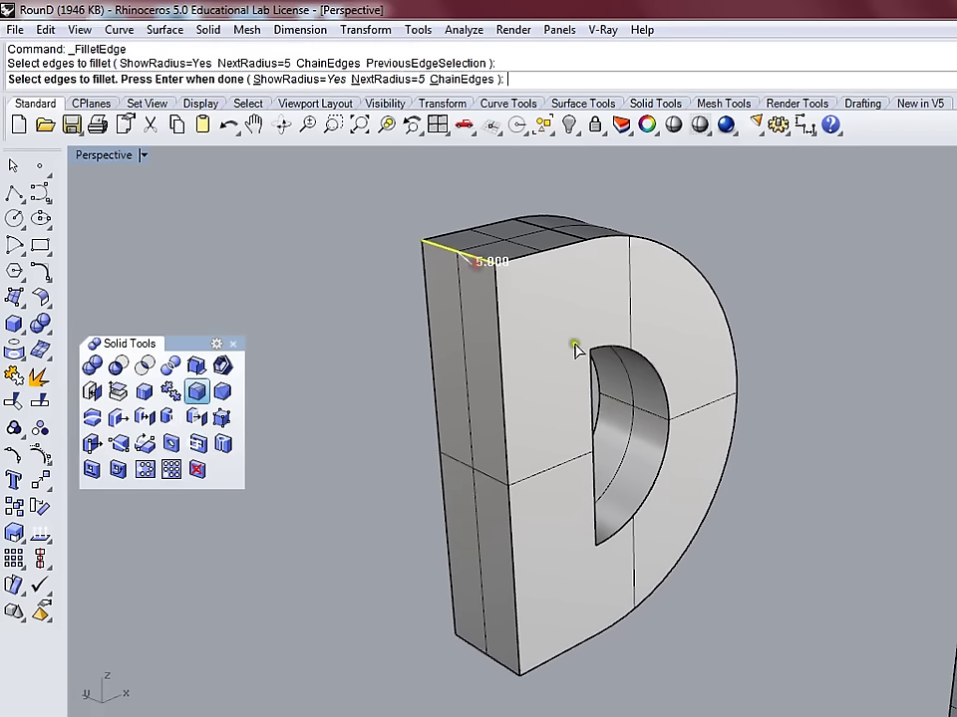
{"action": "left_click", "coordinate": [572, 346]}
{"action": "left_click", "coordinate": [542, 570]}
{"action": "left_click", "coordinate": [501, 630]}
{"action": "left_click", "coordinate": [482, 655]}
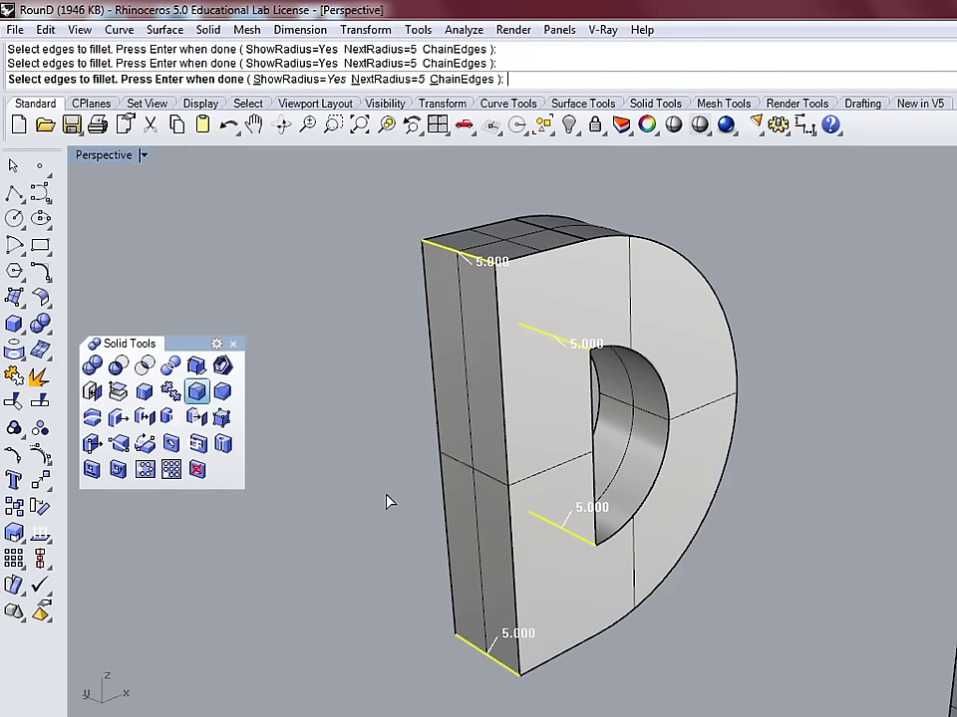
{"action": "key", "text": "Return"}
{"action": "key", "text": "Return"}
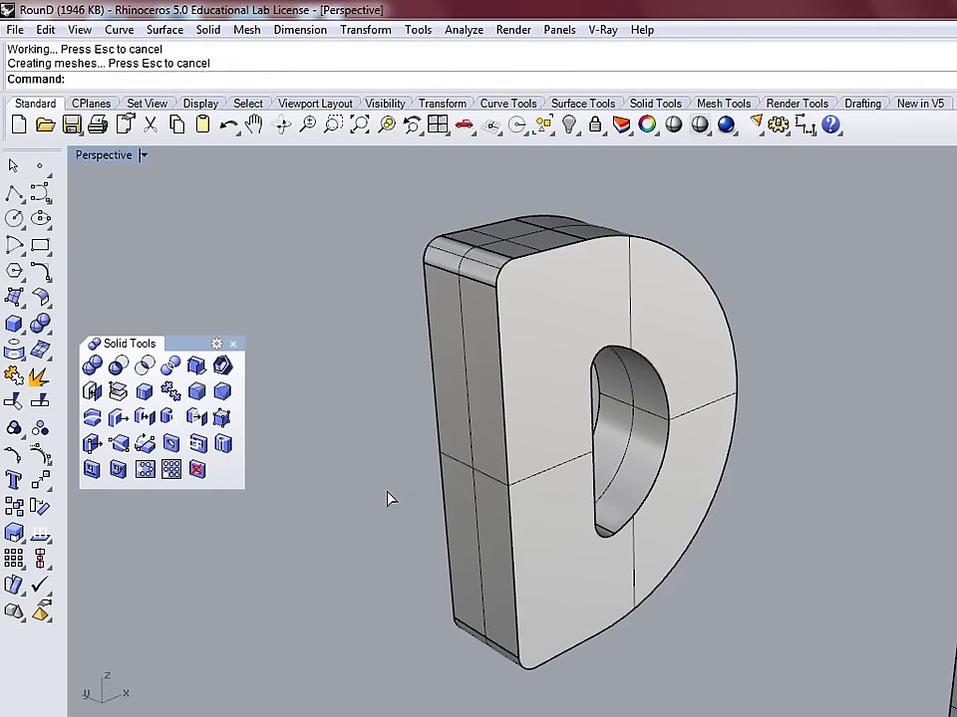
- Try to fillet the D's outer and inner front-face outlines together with a radius of 5, and undo the attempt
{"action": "left_click", "coordinate": [196, 391]}
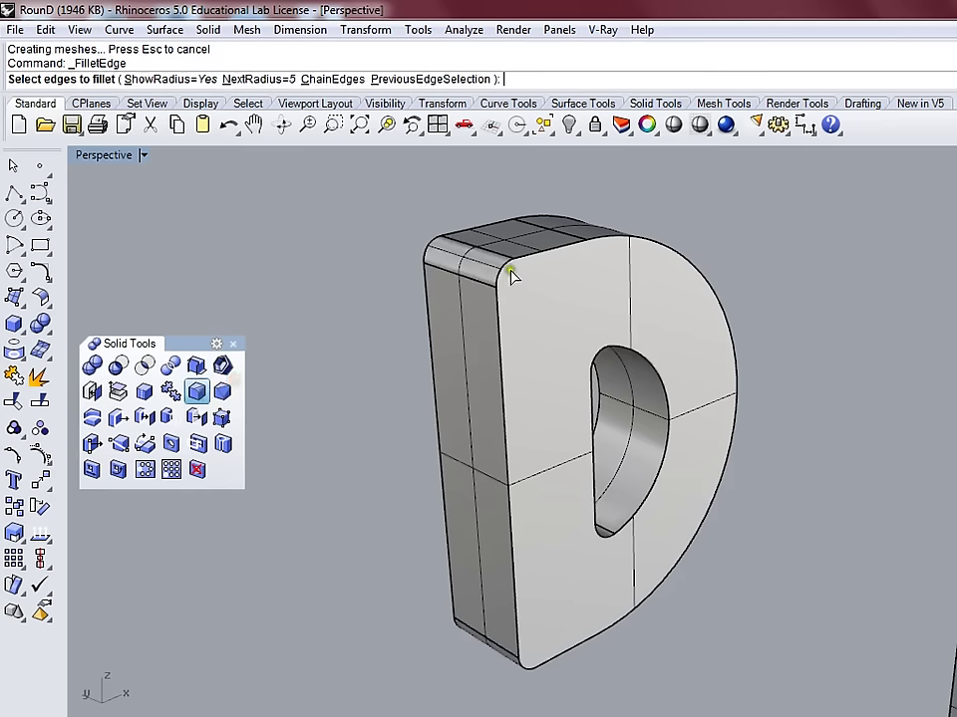
{"action": "left_click", "coordinate": [520, 261]}
{"action": "left_click", "coordinate": [568, 303]}
{"action": "left_click", "coordinate": [612, 239]}
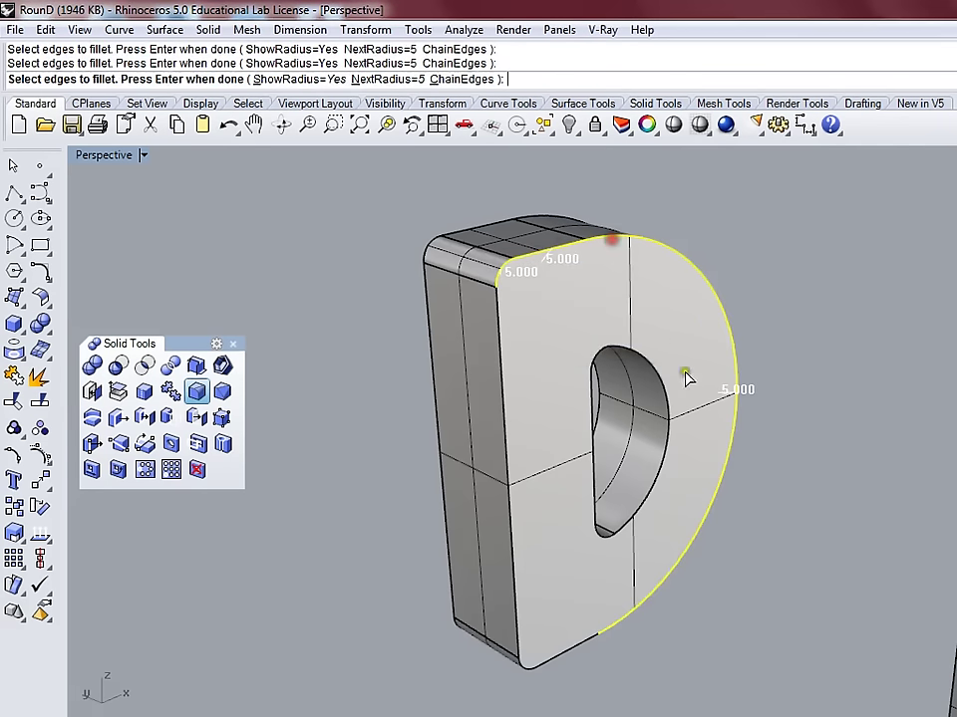
{"action": "left_click", "coordinate": [571, 645]}
{"action": "left_click", "coordinate": [526, 667]}
{"action": "left_click", "coordinate": [515, 615]}
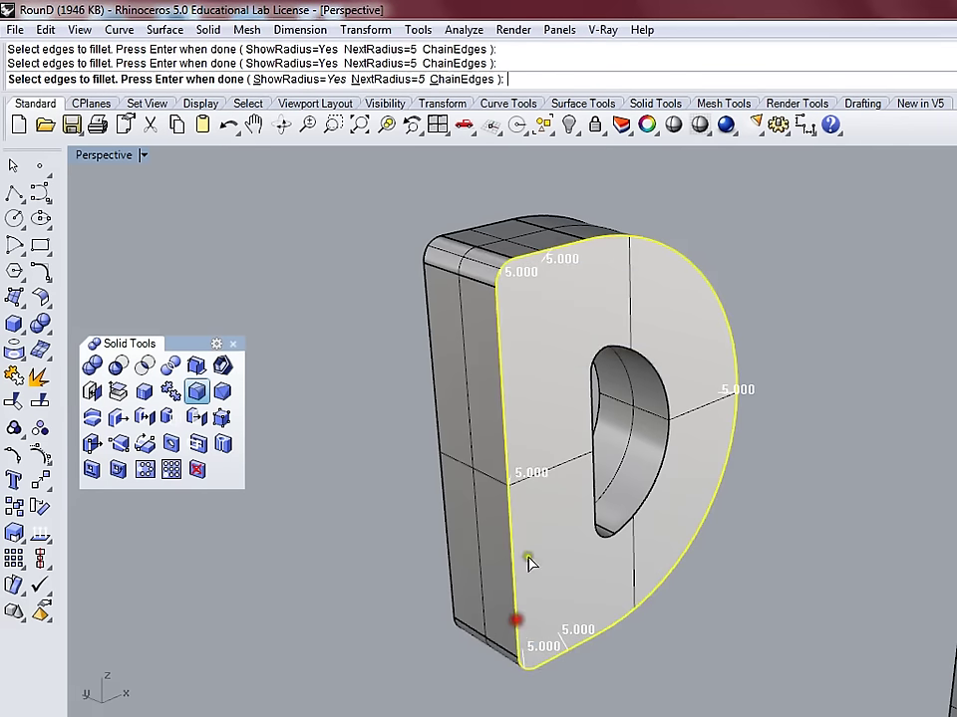
{"action": "left_click", "coordinate": [615, 348]}
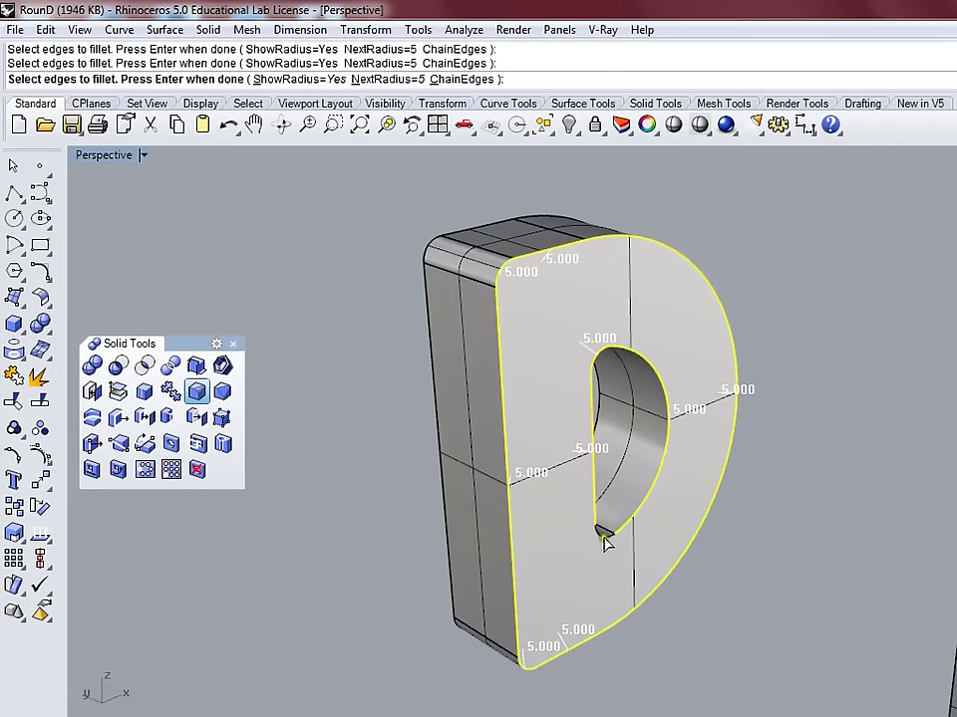
{"action": "key", "text": "Return"}
{"action": "key", "text": "Return"}
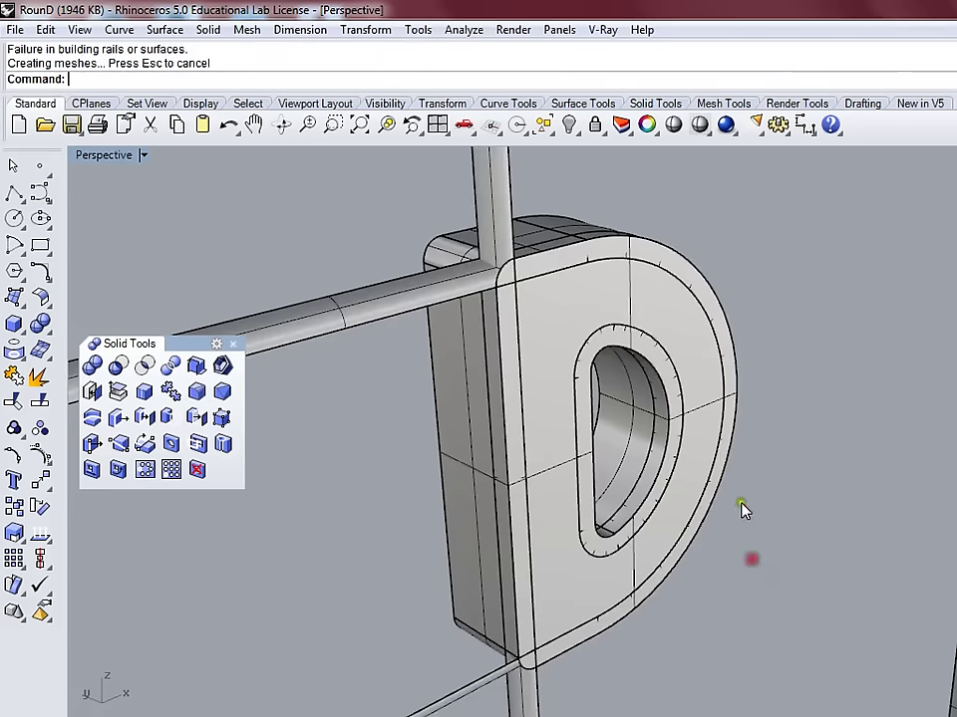
{"action": "right_click_drag", "start_coordinate": [732, 482], "coordinate": [675, 454]}
{"action": "key", "text": "ctrl+z"}
- Fillet only the front-face outline of the D's inner opening with a radius of 5
{"action": "key", "text": "Return"}
{"action": "left_click", "coordinate": [595, 419]}
{"action": "left_click", "coordinate": [604, 363]}
{"action": "left_click", "coordinate": [656, 394]}
{"action": "left_click", "coordinate": [604, 535]}
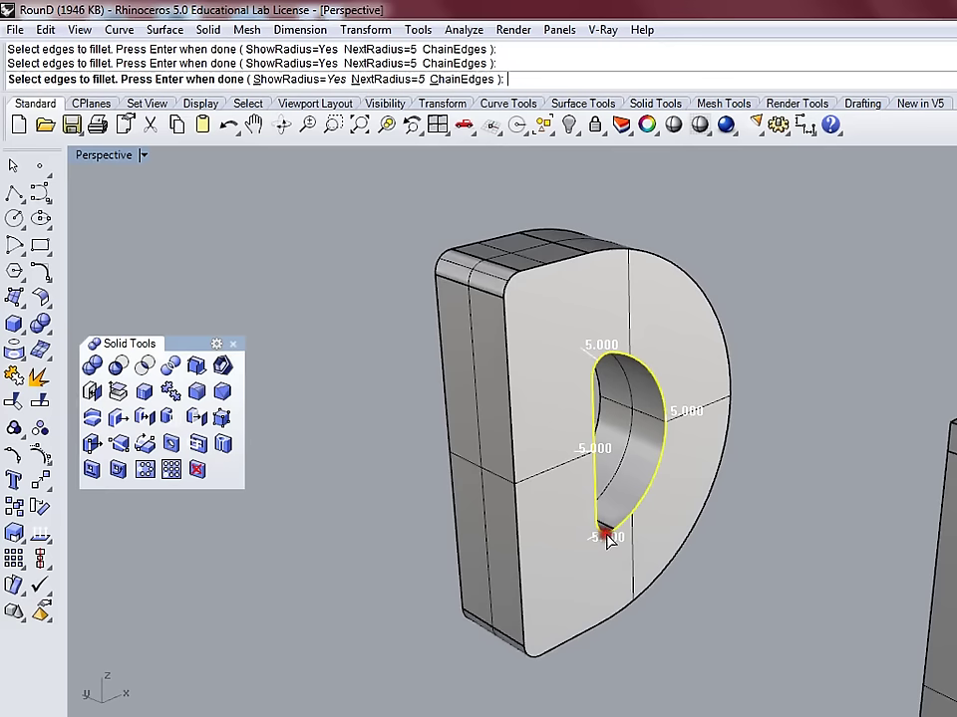
{"action": "key", "text": "Return"}
{"action": "key", "text": "Return"}
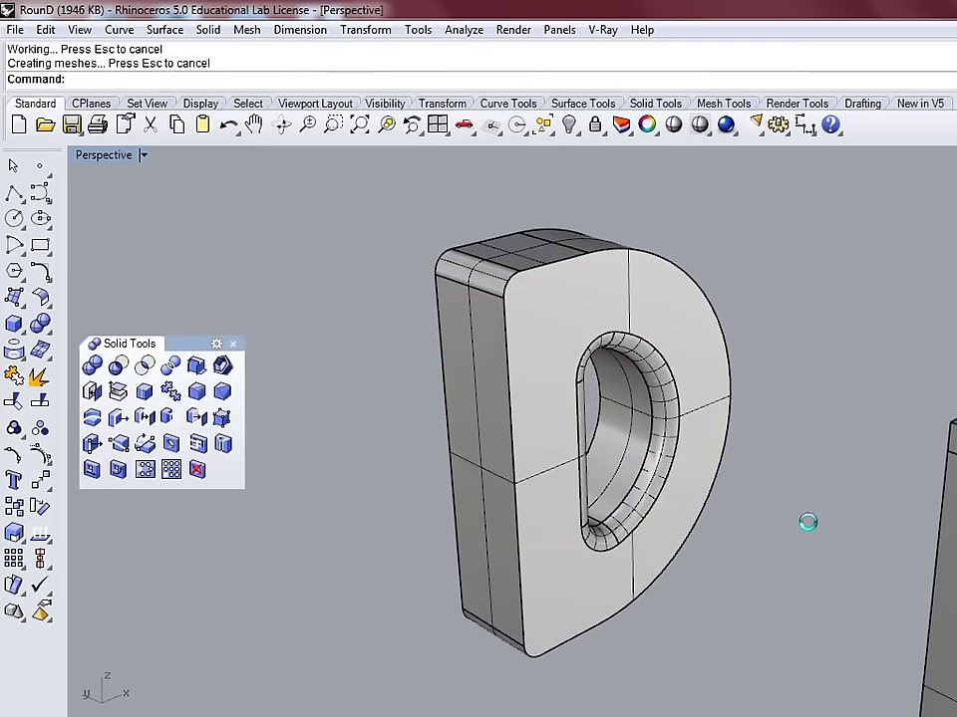
- Try to fillet the D's outer front-face outline on its own with a radius of 5
{"action": "key", "text": "Return"}
{"action": "left_click", "coordinate": [518, 278]}
{"action": "left_click", "coordinate": [615, 259]}
{"action": "left_click", "coordinate": [570, 636]}
{"action": "left_click", "coordinate": [528, 625]}
{"action": "key", "text": "Return"}
{"action": "key", "text": "Return"}
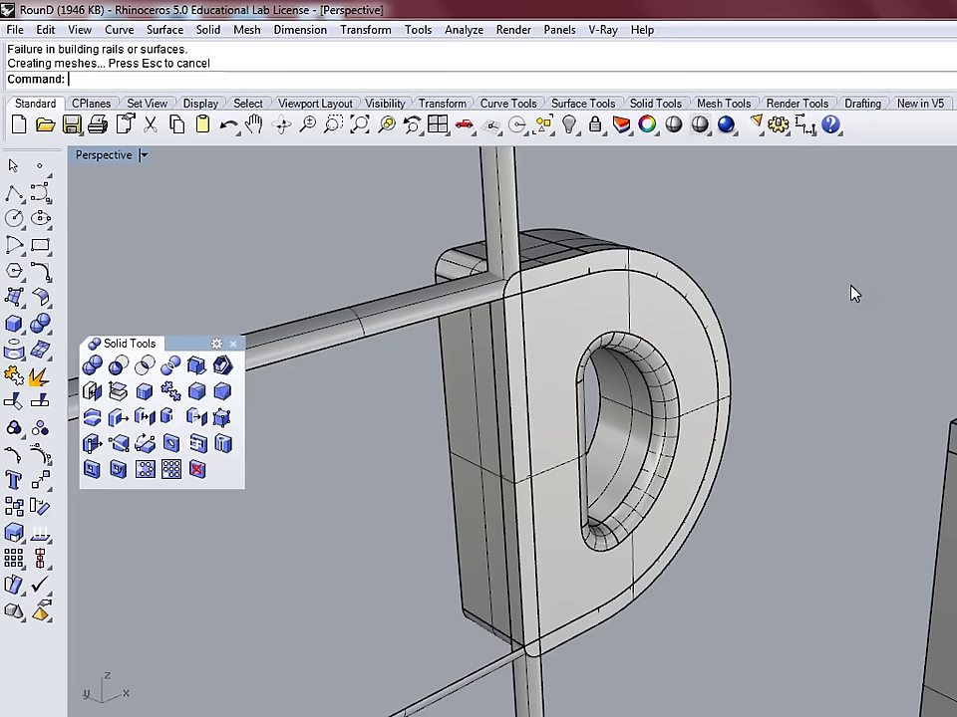
{"action": "left_click", "coordinate": [791, 272]}
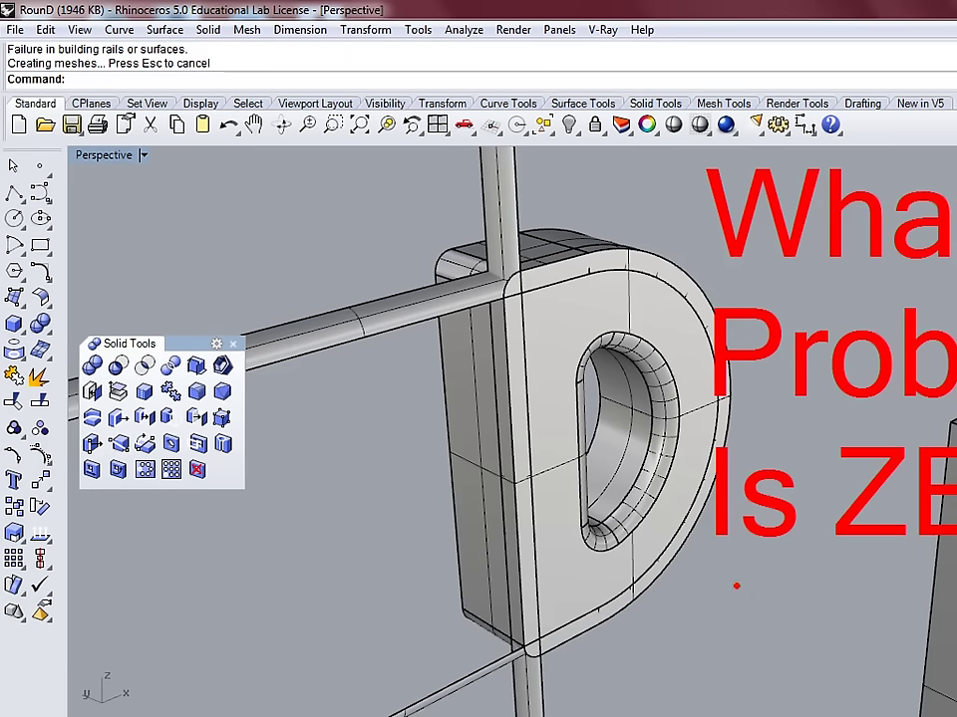
{"action": "key", "text": "ctrl+F12"}
{"action": "type", "text": "07"}
{"action": "key", "text": "Return"}
- Select the fillet surfaces extending past the D's straight side to identify them, and examine their junction at the upper rounded corner
{"action": "right_click_drag", "start_coordinate": [693, 327], "coordinate": [737, 398]}
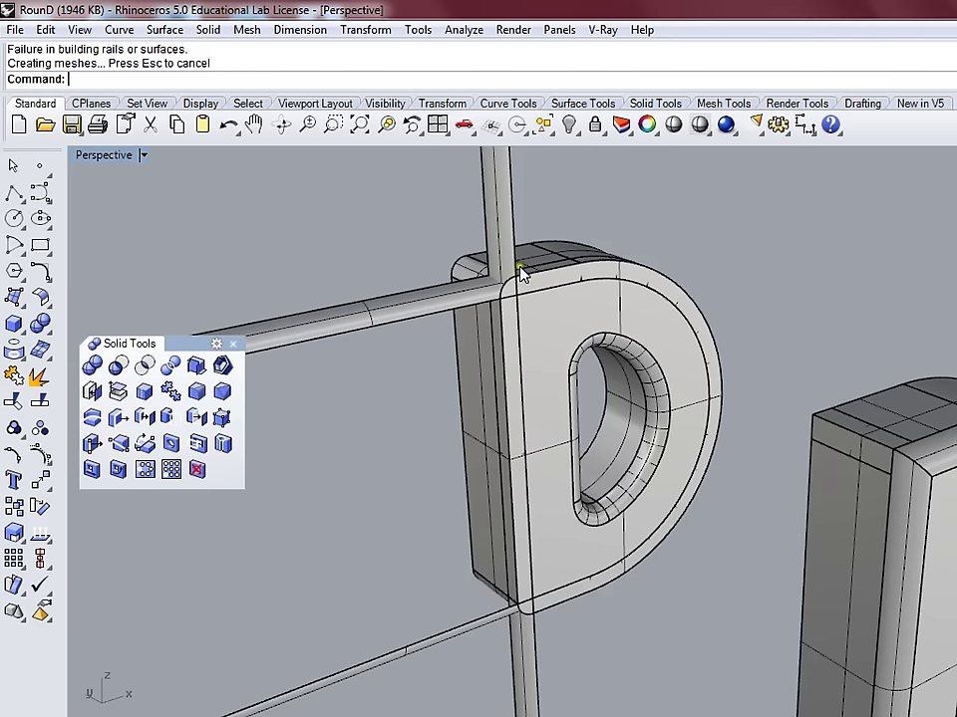
{"action": "left_click", "coordinate": [494, 204]}
{"action": "left_click", "coordinate": [387, 297]}
{"action": "left_click", "coordinate": [459, 620]}
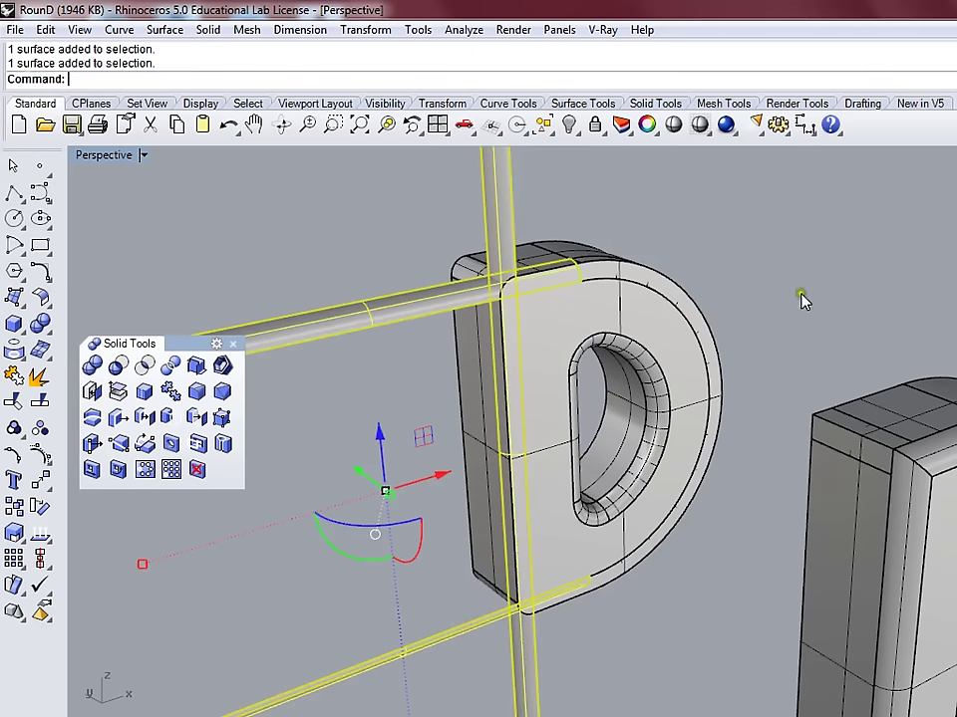
{"action": "left_click", "coordinate": [739, 254]}
{"action": "scroll", "coordinate": [676, 405], "scroll_direction": "up", "scroll_amount": 5}
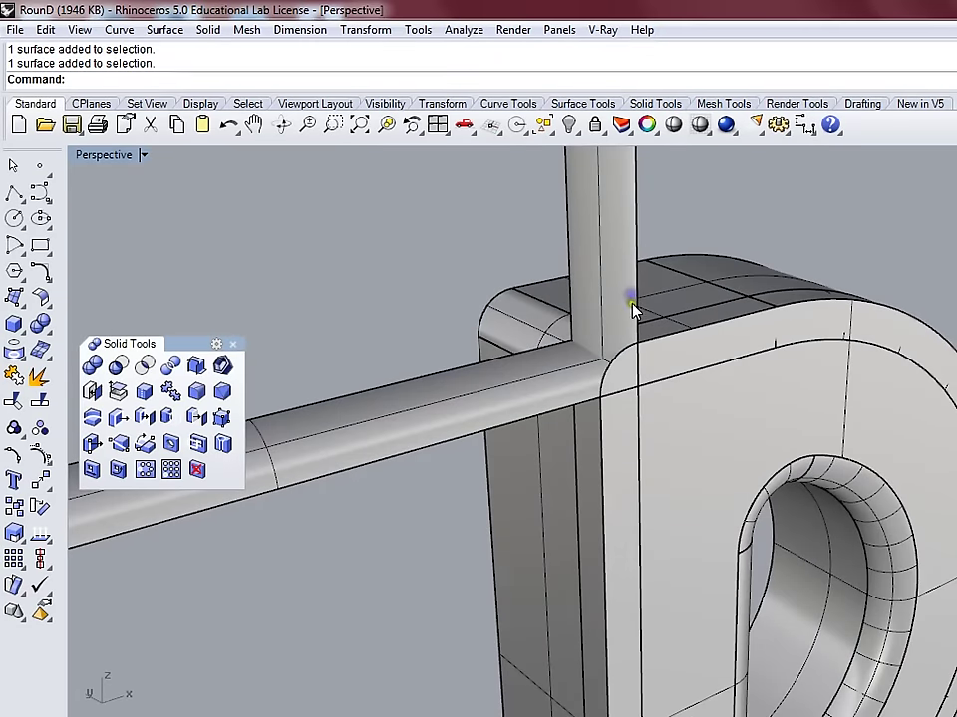
{"action": "mouse_move", "coordinate": [628, 319]}
{"action": "left_mouse_down"}
{"action": "mouse_move", "coordinate": [531, 439]}
{"action": "mouse_move", "coordinate": [604, 342]}
{"action": "left_mouse_up"}
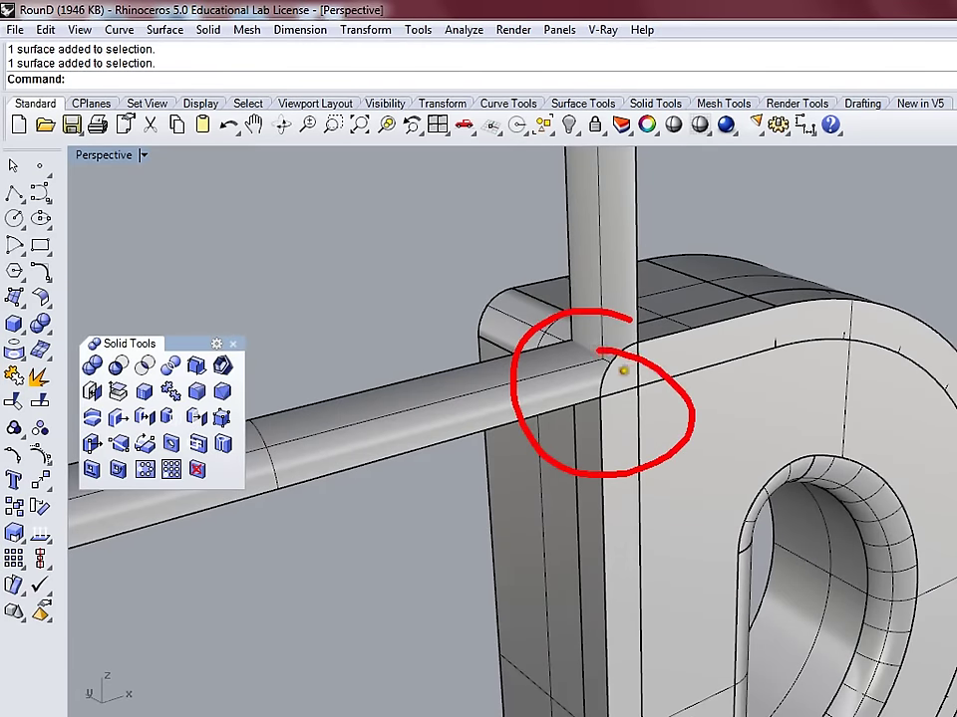
{"action": "key", "text": "Escape"}
{"action": "scroll", "coordinate": [628, 345], "scroll_direction": "up", "scroll_amount": 6}
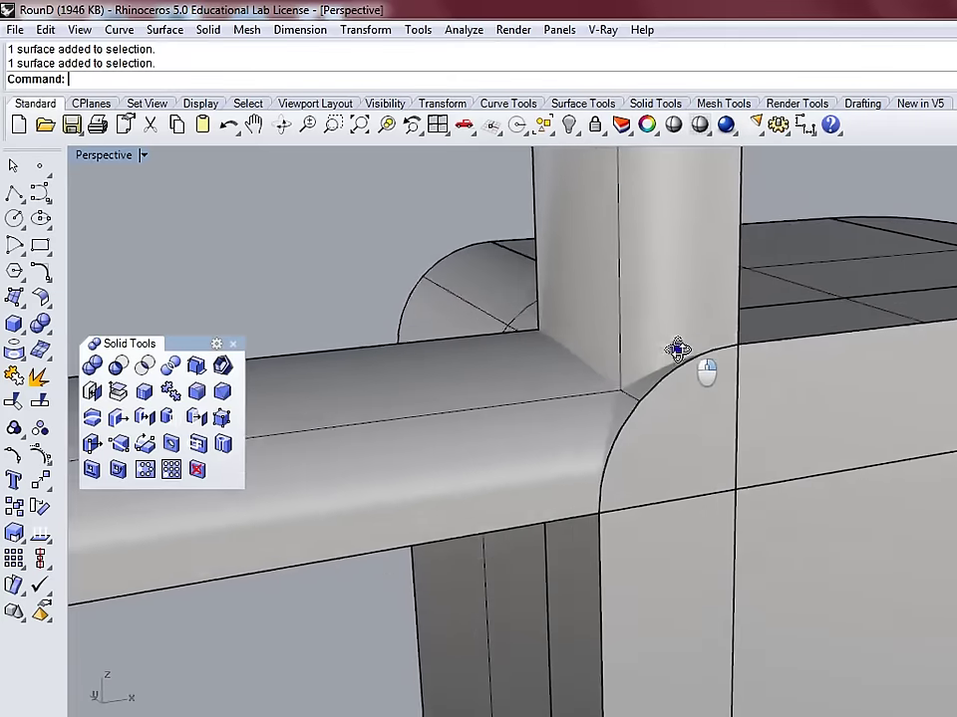
{"action": "mouse_move", "coordinate": [677, 349]}
{"action": "right_mouse_down"}
{"action": "mouse_move", "coordinate": [671, 368]}
{"action": "mouse_move", "coordinate": [636, 375]}
{"action": "mouse_move", "coordinate": [679, 384]}
{"action": "mouse_move", "coordinate": [670, 370]}
{"action": "right_mouse_up"}
{"action": "mouse_move", "coordinate": [694, 332]}
{"action": "left_mouse_down"}
{"action": "mouse_move", "coordinate": [560, 335]}
{"action": "mouse_move", "coordinate": [703, 336]}
{"action": "left_mouse_up"}
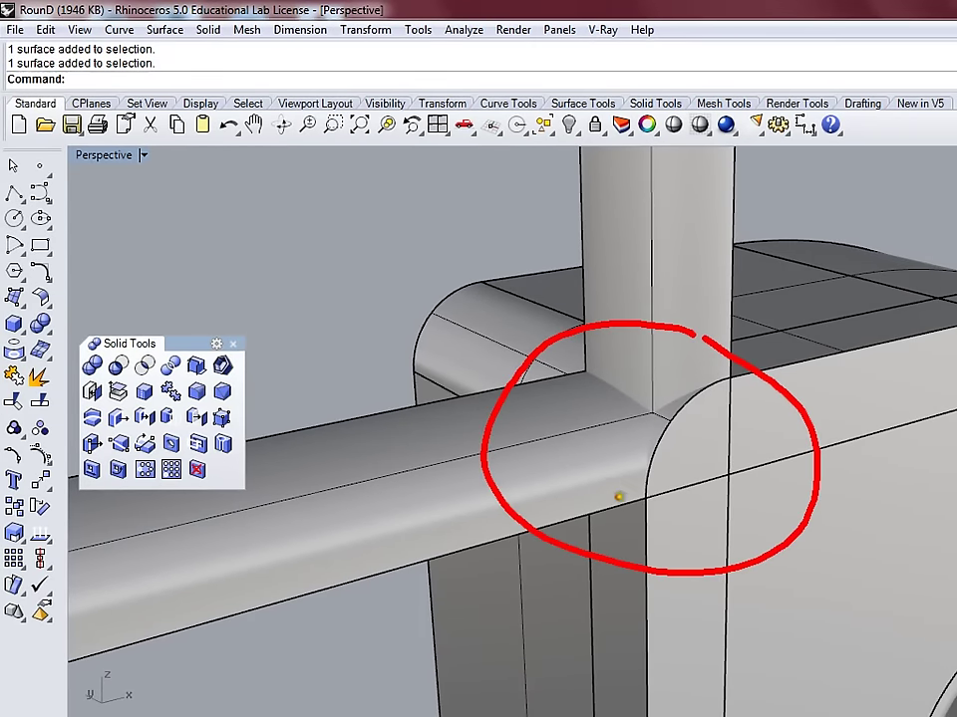
{"action": "mouse_move", "coordinate": [589, 470]}
{"action": "left_mouse_down"}
{"action": "mouse_move", "coordinate": [722, 512]}
{"action": "mouse_move", "coordinate": [748, 506]}
{"action": "left_mouse_up"}
{"action": "mouse_move", "coordinate": [638, 499]}
{"action": "left_mouse_down"}
{"action": "mouse_move", "coordinate": [646, 461]}
{"action": "mouse_move", "coordinate": [724, 380]}
{"action": "left_mouse_up"}
{"action": "left_click_drag", "start_coordinate": [668, 356], "coordinate": [759, 416]}
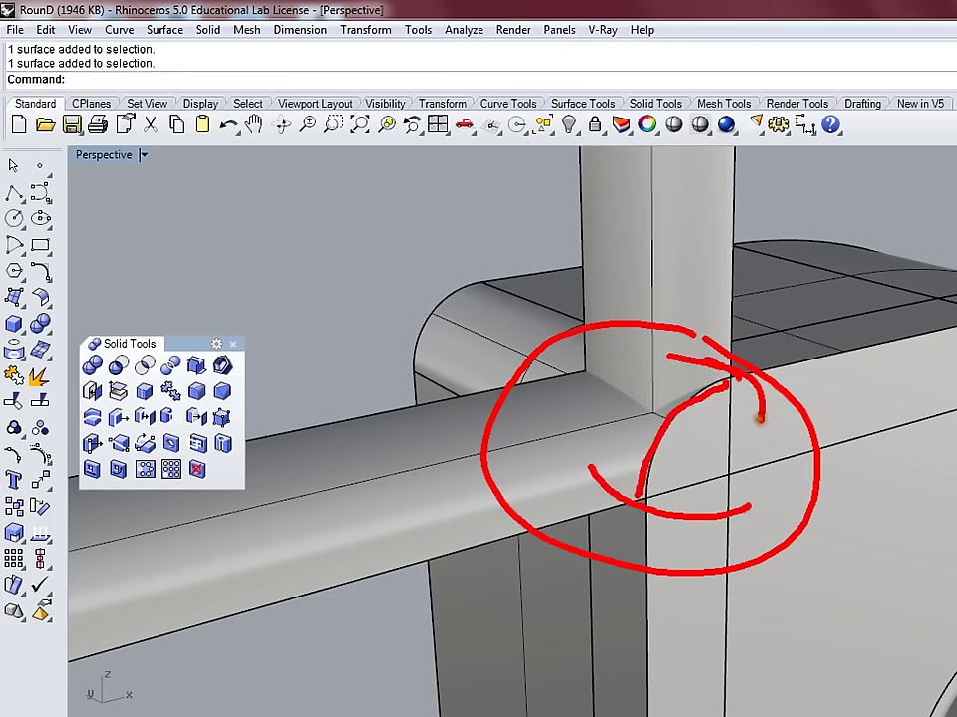
{"action": "key", "text": "e"}
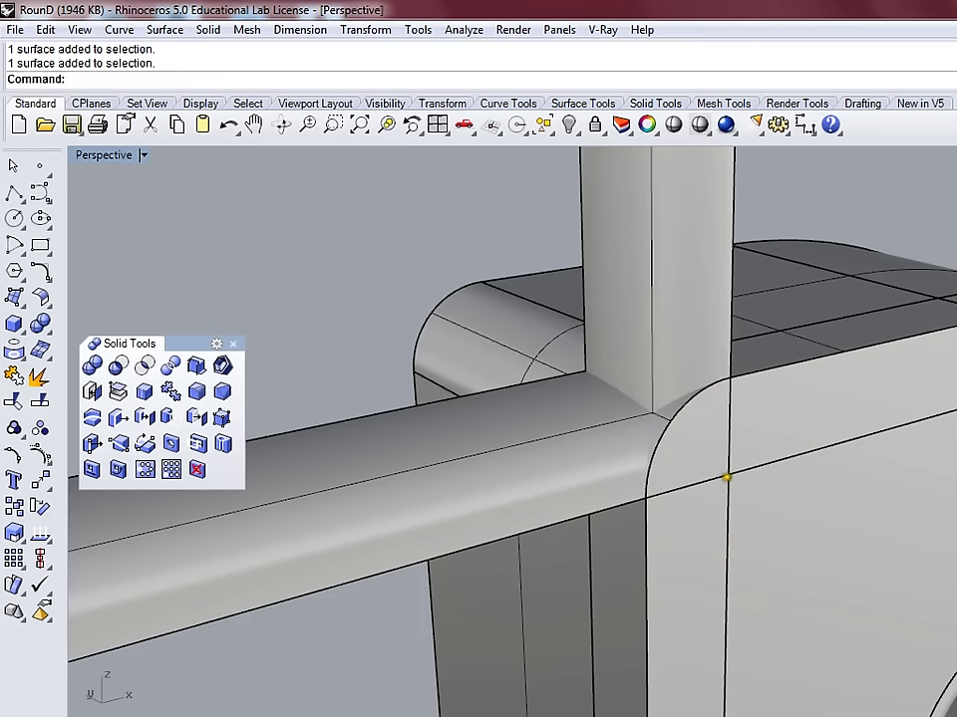
{"action": "mouse_move", "coordinate": [727, 479]}
{"action": "left_mouse_down", "text": "ctrl+shift"}
{"action": "mouse_move", "coordinate": [787, 512]}
{"action": "mouse_move", "coordinate": [831, 564]}
{"action": "mouse_move", "coordinate": [841, 512]}
{"action": "mouse_move", "coordinate": [775, 594]}
{"action": "left_mouse_up", "text": "ctrl+shift"}
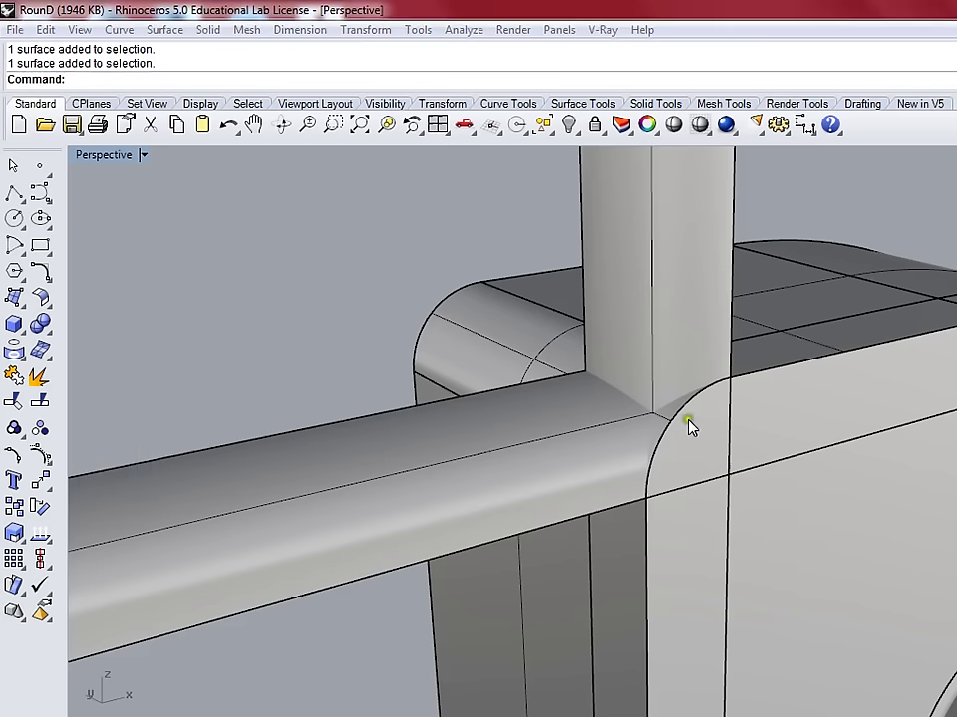
- Set up a radius 5 fillet on the diagonal corner edge between the two outer front-face fillets of the second D
{"action": "mouse_move", "coordinate": [409, 271]}
{"action": "right_mouse_down"}
{"action": "mouse_move", "coordinate": [632, 413]}
{"action": "mouse_move", "coordinate": [619, 391]}
{"action": "mouse_move", "coordinate": [651, 373]}
{"action": "right_mouse_up"}
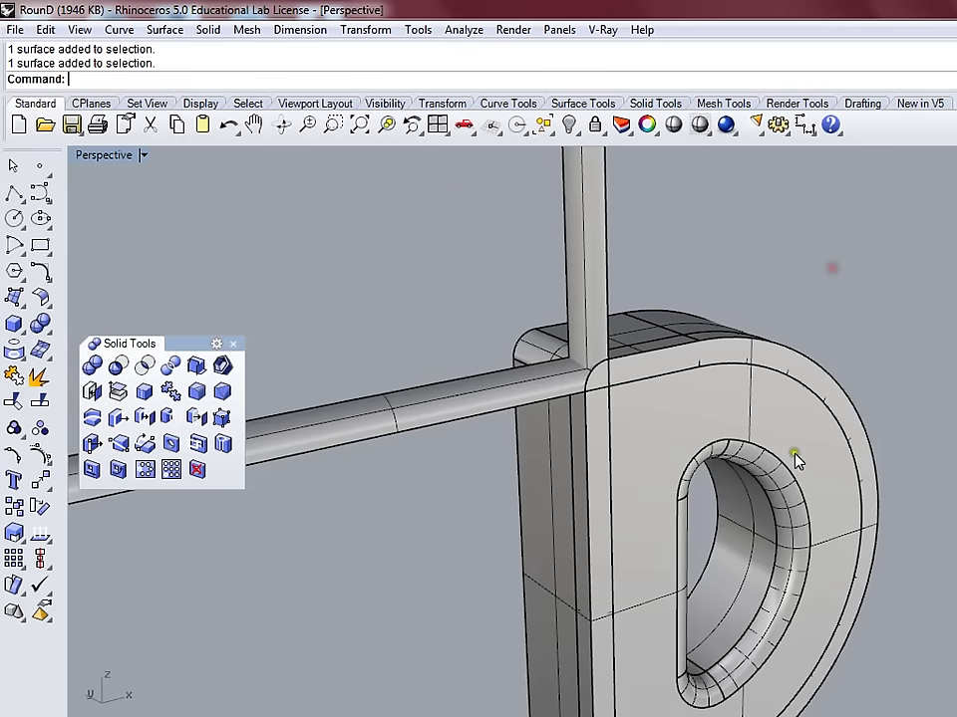
{"action": "right_click_drag", "start_coordinate": [796, 434], "coordinate": [575, 369]}
{"action": "right_click_drag", "start_coordinate": [905, 502], "coordinate": [589, 325]}
{"action": "scroll", "coordinate": [582, 282], "scroll_direction": "up", "scroll_amount": 5}
{"action": "scroll", "coordinate": [581, 282], "scroll_direction": "down", "scroll_amount": 4}
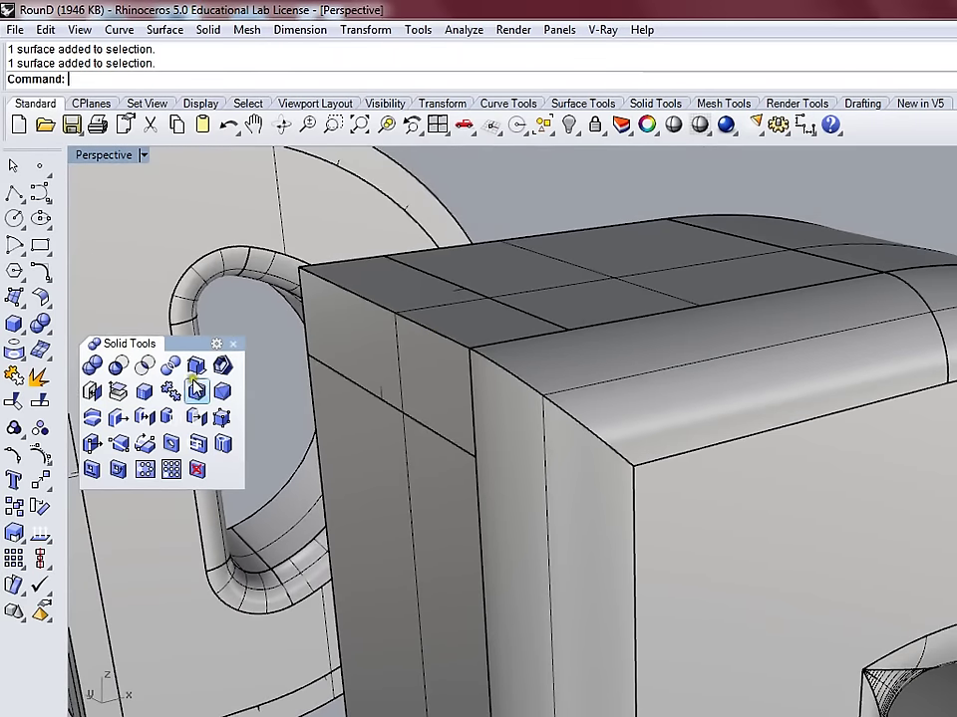
{"action": "left_click", "coordinate": [197, 390]}
{"action": "left_click", "coordinate": [510, 376]}
{"action": "key", "text": "Return"}
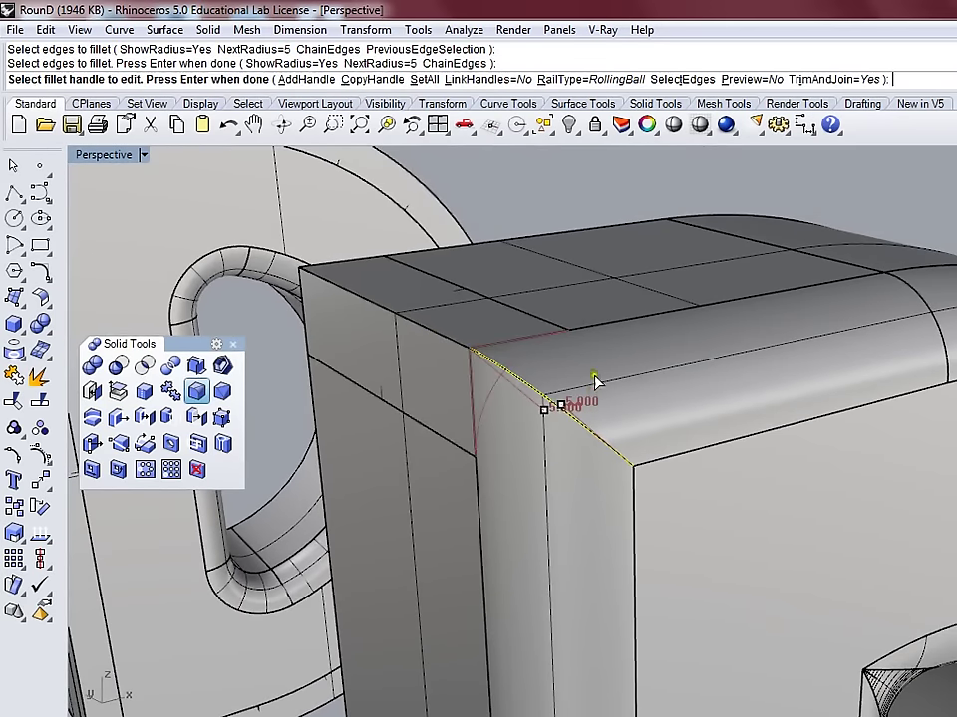
{"action": "right_click_drag", "start_coordinate": [656, 397], "coordinate": [694, 358]}
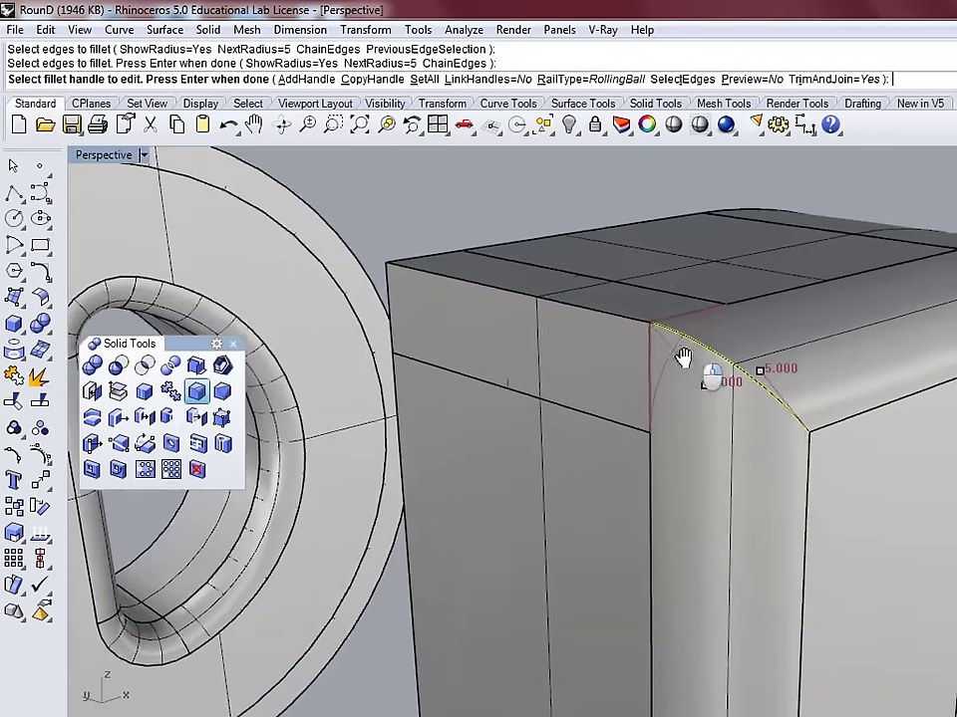
{"action": "scroll", "coordinate": [700, 334], "scroll_direction": "up", "scroll_amount": 3}
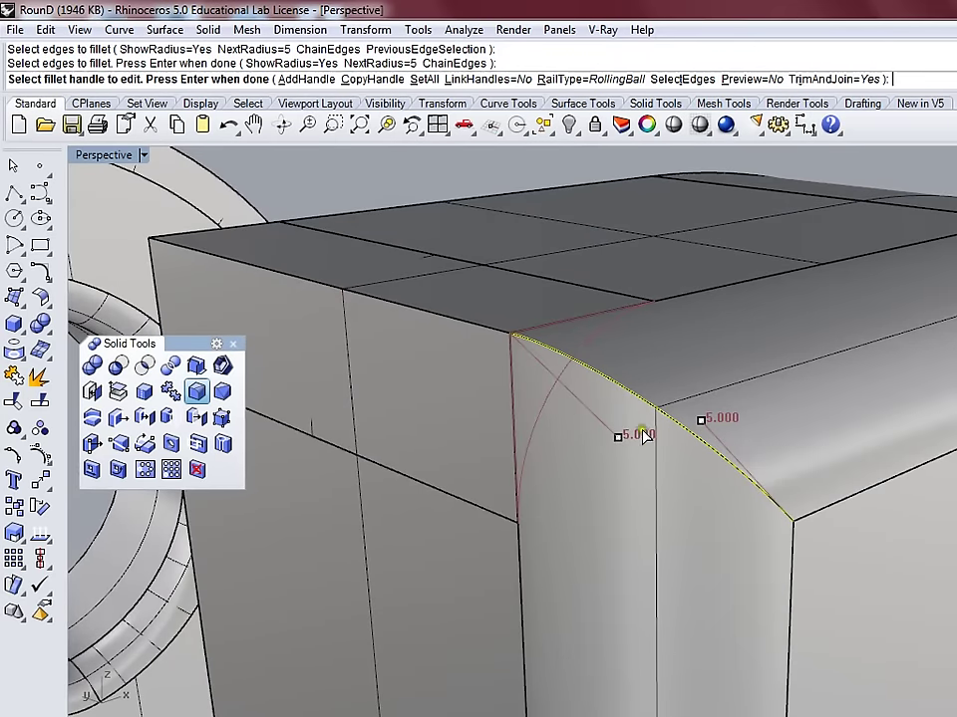
- Outline the sides of the corner fillet preview in red, mark its collapsed front point with Ø, and run the radius 5 fillet
{"action": "mouse_move", "coordinate": [663, 305]}
{"action": "left_mouse_down"}
{"action": "mouse_move", "coordinate": [510, 500]}
{"action": "mouse_move", "coordinate": [718, 546]}
{"action": "mouse_move", "coordinate": [764, 540]}
{"action": "mouse_move", "coordinate": [753, 457]}
{"action": "left_mouse_up"}
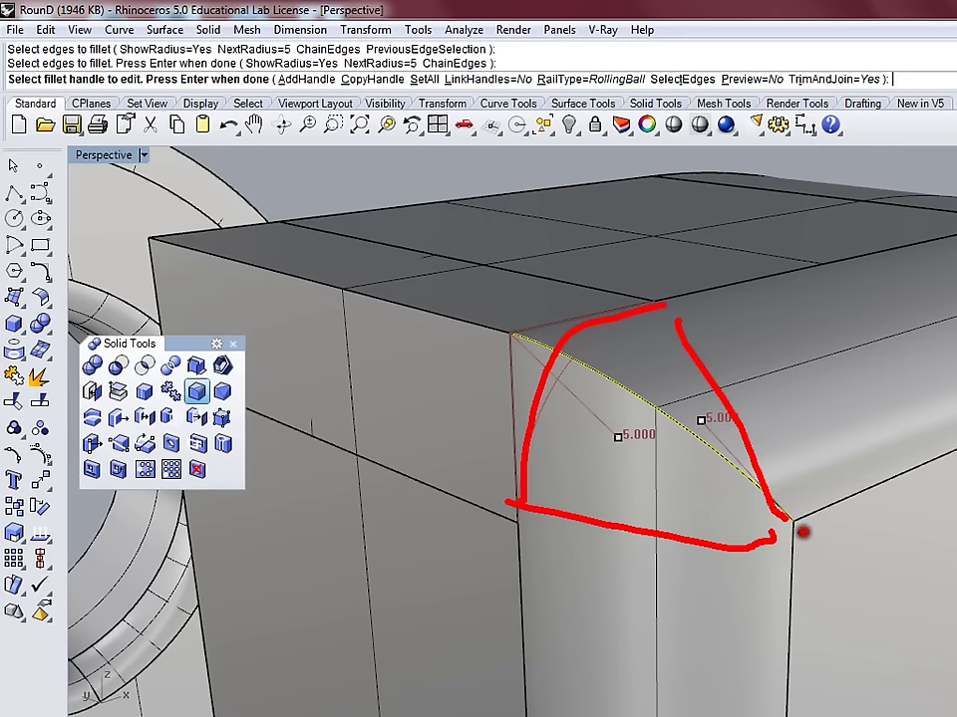
{"action": "left_click_drag", "start_coordinate": [797, 530], "coordinate": [931, 609]}
{"action": "left_click_drag", "start_coordinate": [941, 508], "coordinate": [879, 564]}
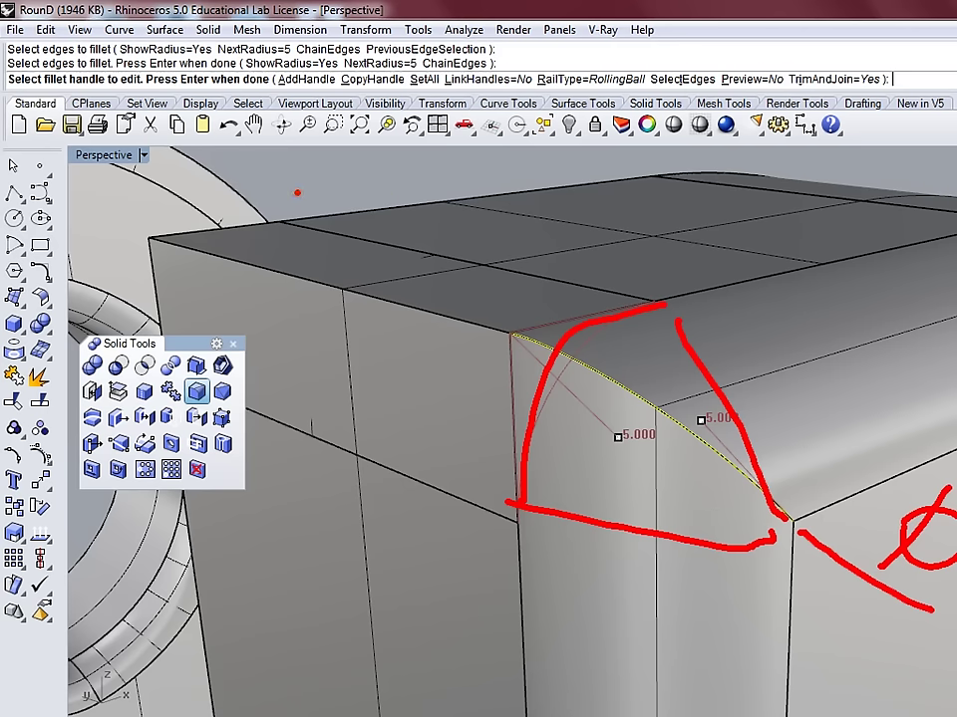
{"action": "scroll", "coordinate": [598, 428], "scroll_direction": "down", "scroll_amount": 5}
{"action": "key", "text": "Return"}
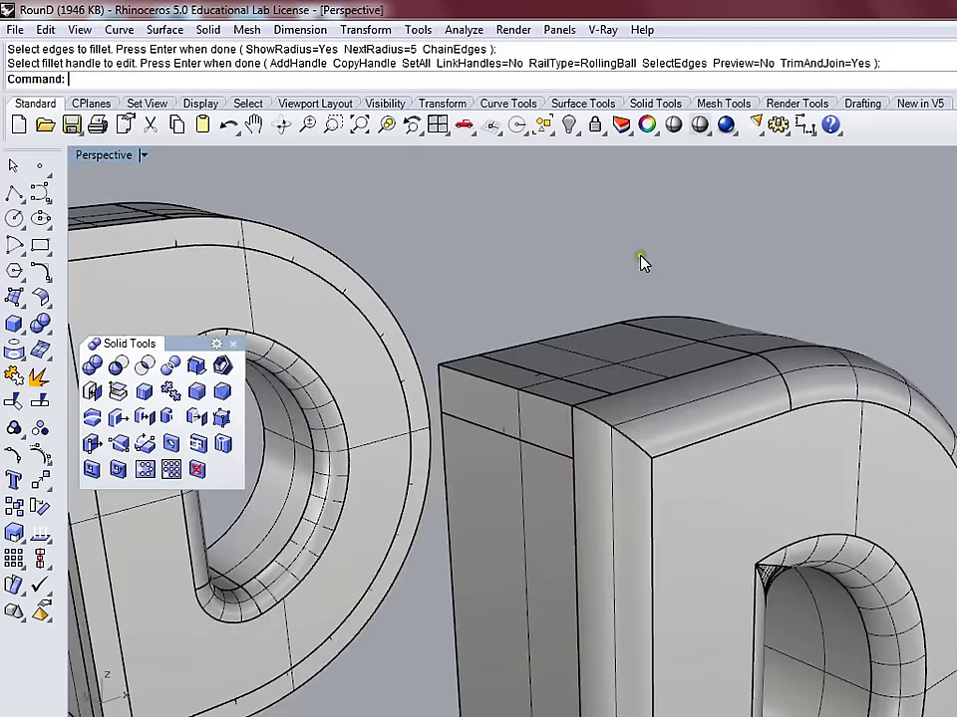
- Delete the stray fillet surfaces extending past the first D's straight side and the leftover curved fillet surface around its front face
{"action": "scroll", "coordinate": [635, 356], "scroll_direction": "down", "scroll_amount": 2}
{"action": "scroll", "coordinate": [650, 374], "scroll_direction": "up", "scroll_amount": 4}
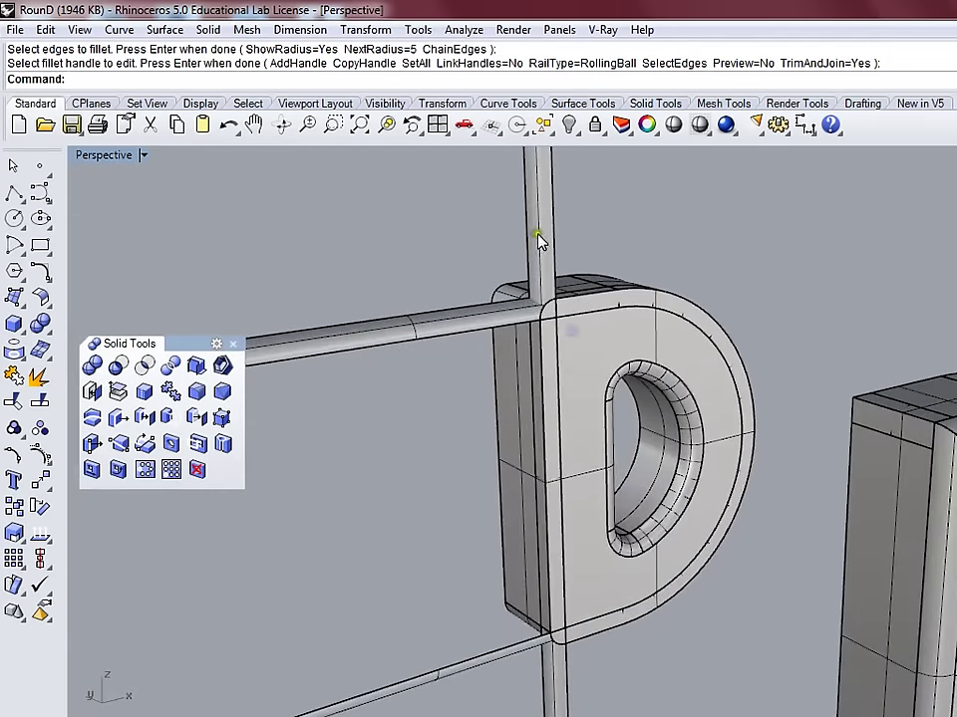
{"action": "left_click", "coordinate": [540, 239]}
{"action": "left_click", "coordinate": [461, 331], "text": "shift"}
{"action": "left_click", "coordinate": [488, 652], "text": "shift"}
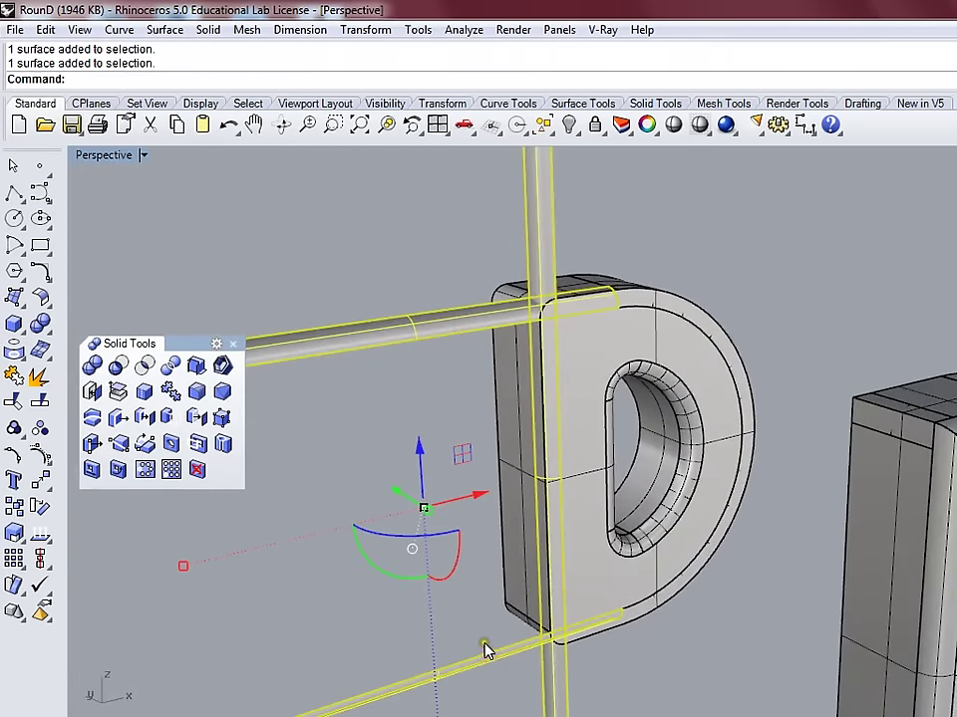
{"action": "key", "text": "Delete"}
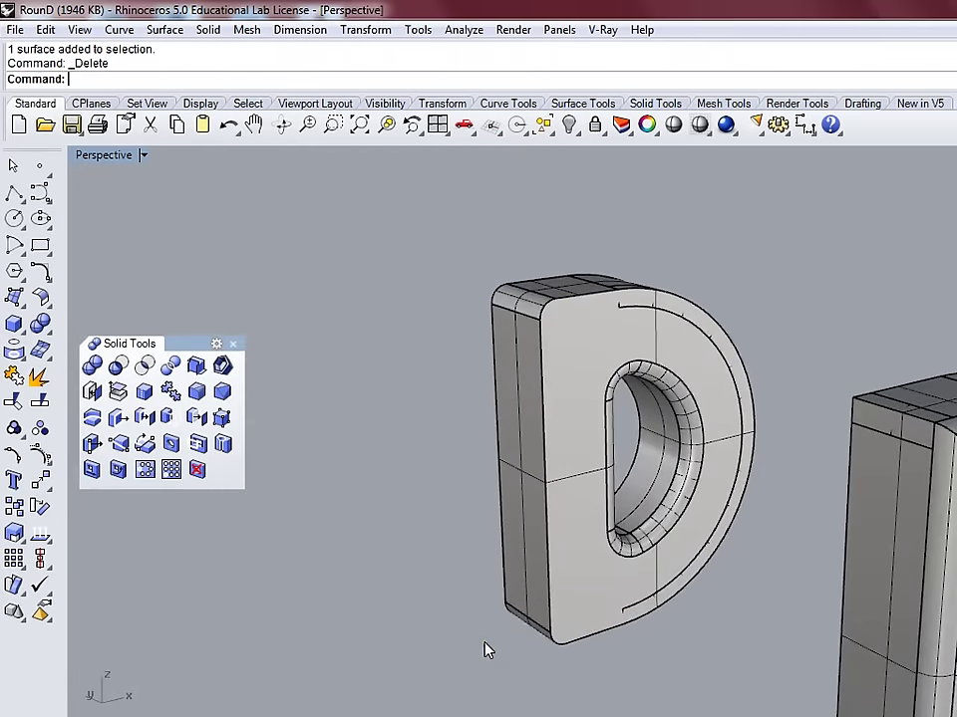
{"action": "left_click", "coordinate": [677, 324]}
{"action": "left_click", "coordinate": [704, 358]}
{"action": "key", "text": "Delete"}
{"action": "mouse_move", "coordinate": [610, 366]}
{"action": "right_mouse_down"}
{"action": "mouse_move", "coordinate": [615, 331]}
{"action": "mouse_move", "coordinate": [634, 342]}
{"action": "mouse_move", "coordinate": [624, 364]}
{"action": "right_mouse_up"}
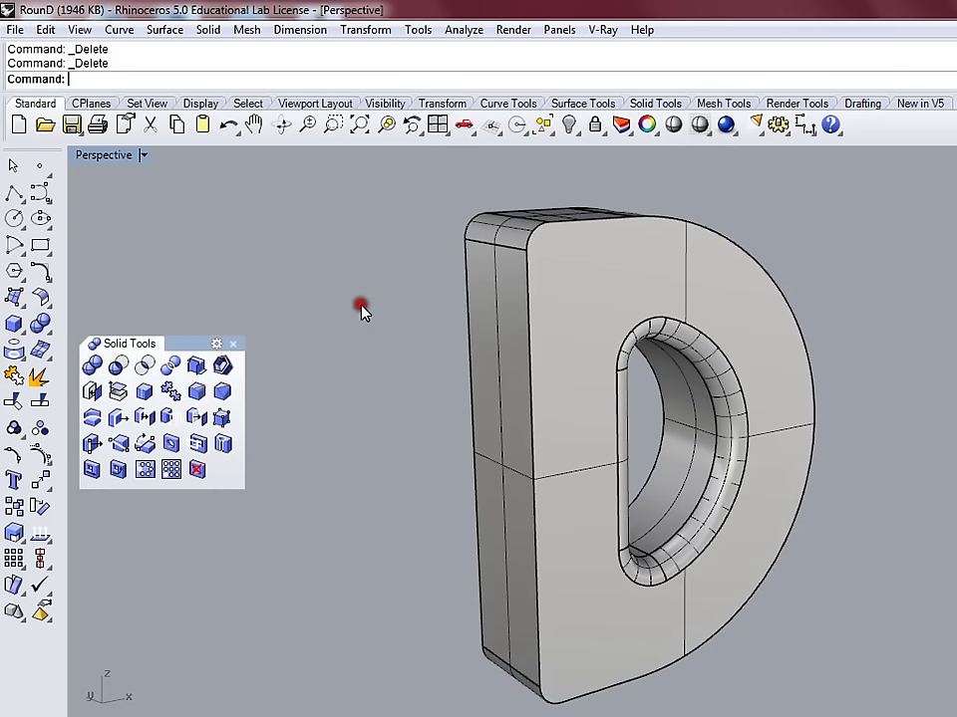
- Fillet the entire outer front-face outline of the D with a radius of 4.95
{"action": "right_click_drag", "start_coordinate": [365, 311], "coordinate": [409, 316]}
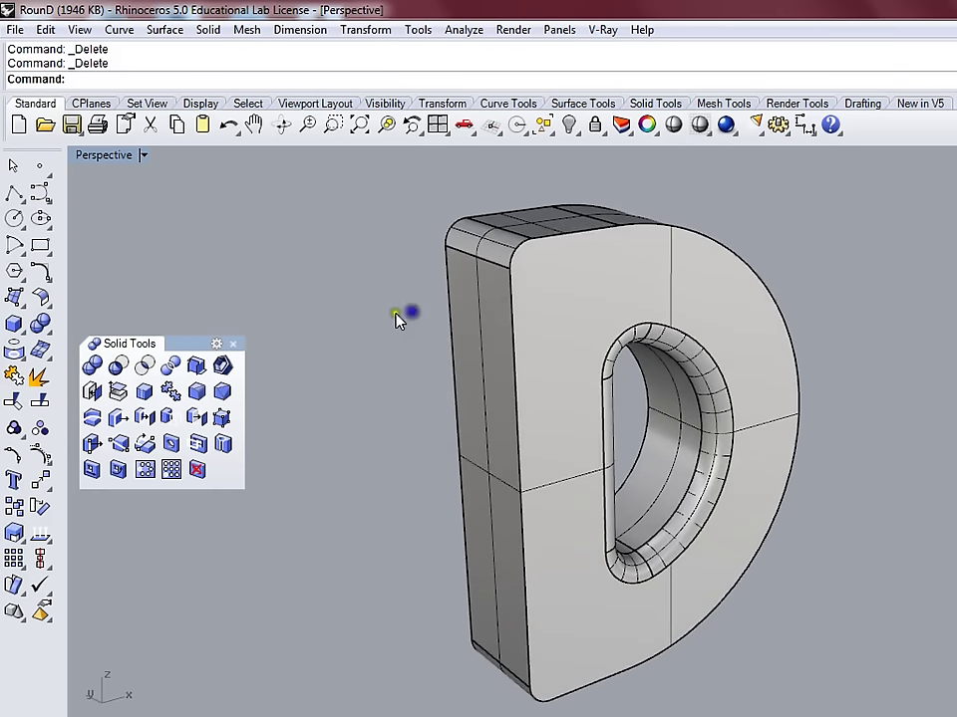
{"action": "left_click", "coordinate": [196, 391]}
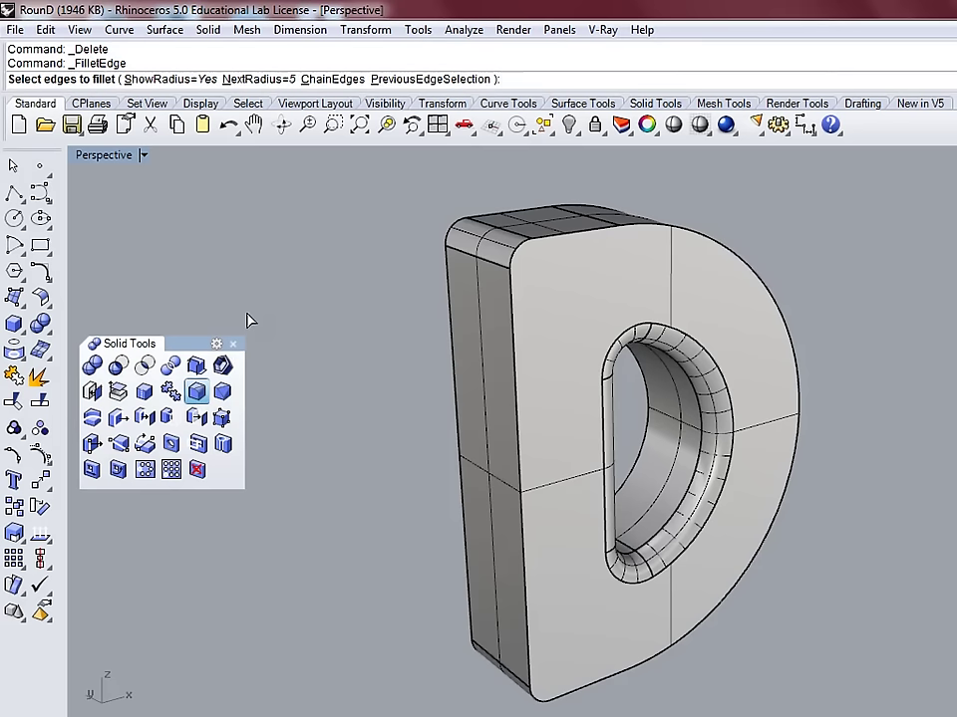
{"action": "type", "text": "4.95"}
{"action": "key", "text": "Return"}
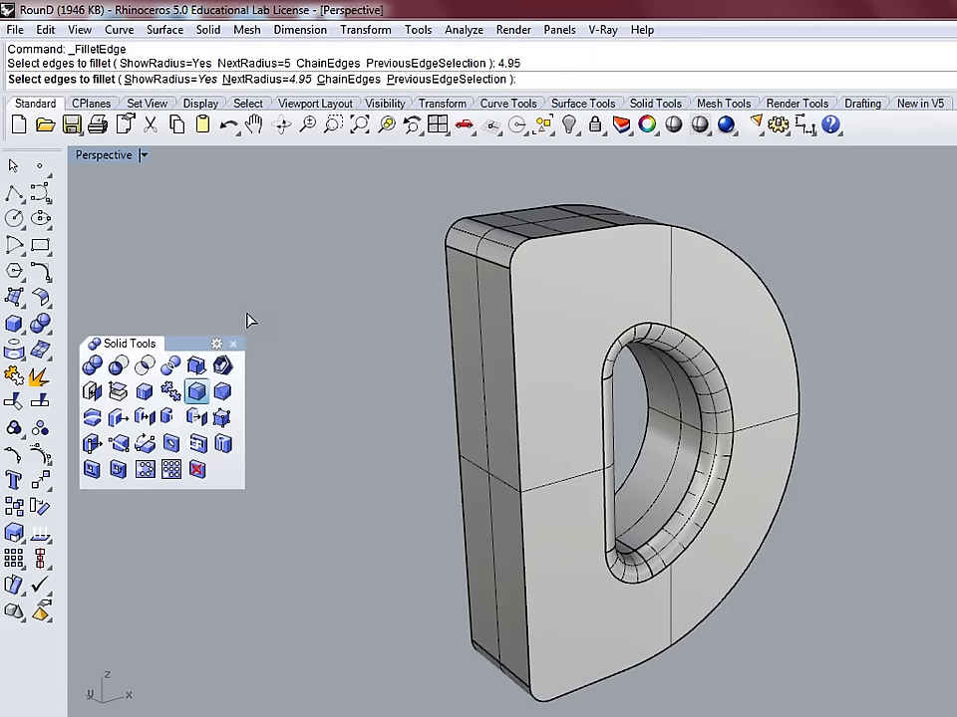
{"action": "left_click", "coordinate": [525, 252]}
{"action": "left_click", "coordinate": [610, 239]}
{"action": "left_click", "coordinate": [680, 232]}
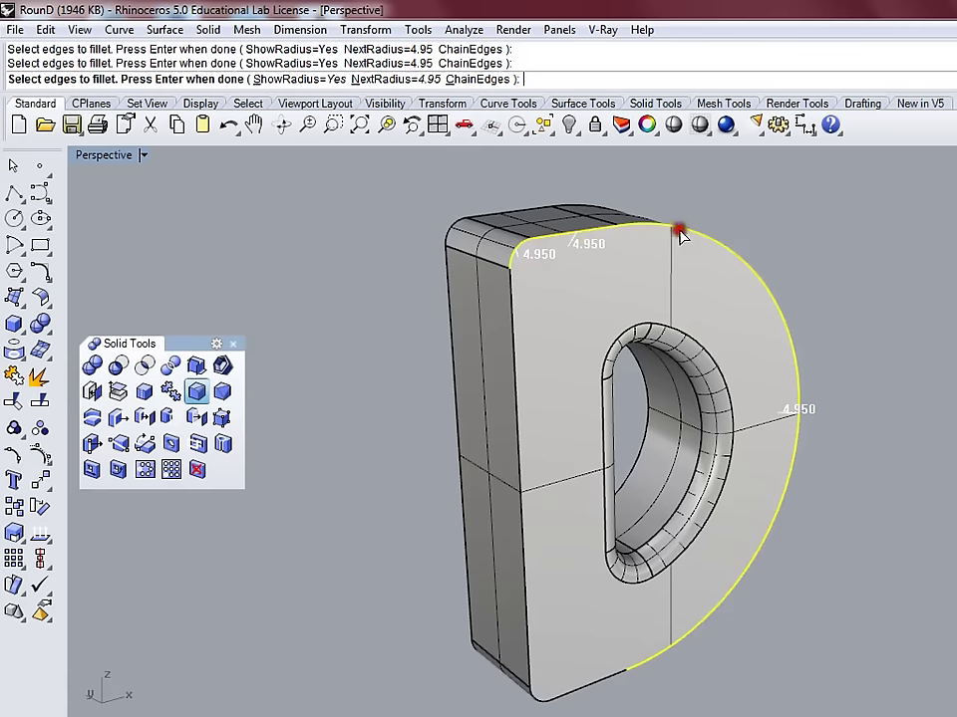
{"action": "left_click", "coordinate": [601, 685]}
{"action": "left_click", "coordinate": [547, 700]}
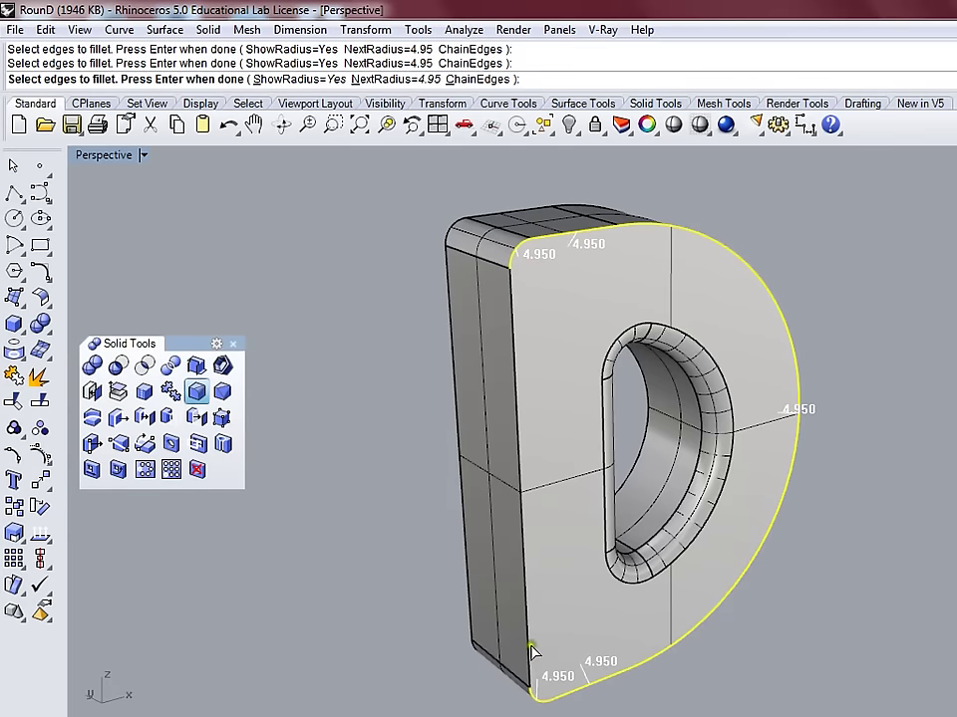
{"action": "key", "text": "Return"}
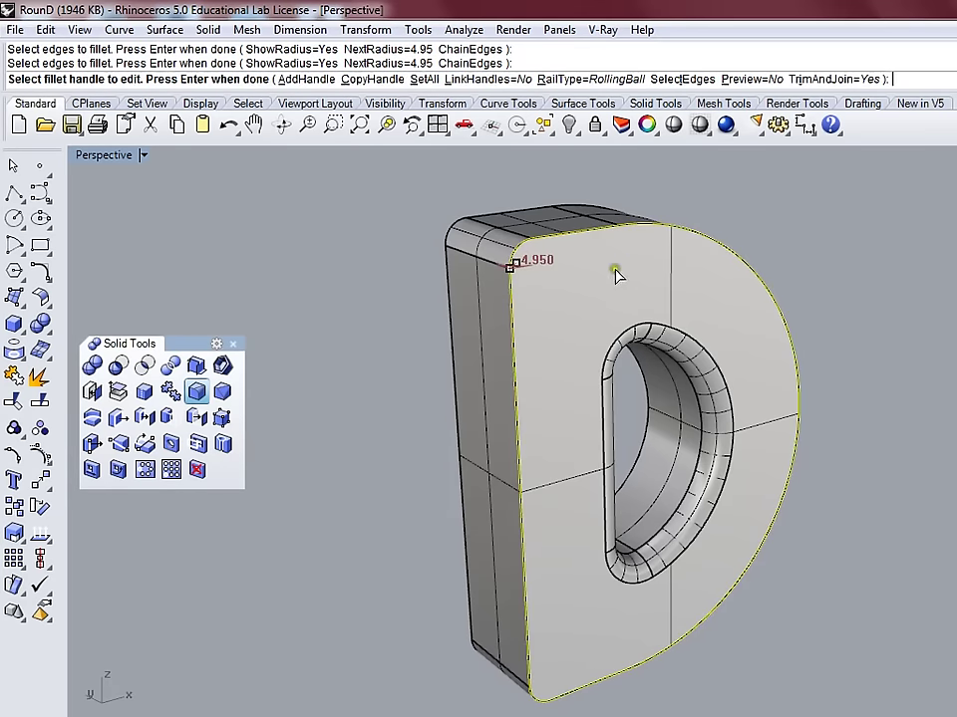
{"action": "scroll", "coordinate": [570, 329], "scroll_direction": "up", "scroll_amount": 5}
{"action": "left_click", "coordinate": [714, 79]}
{"action": "key", "text": "Return"}
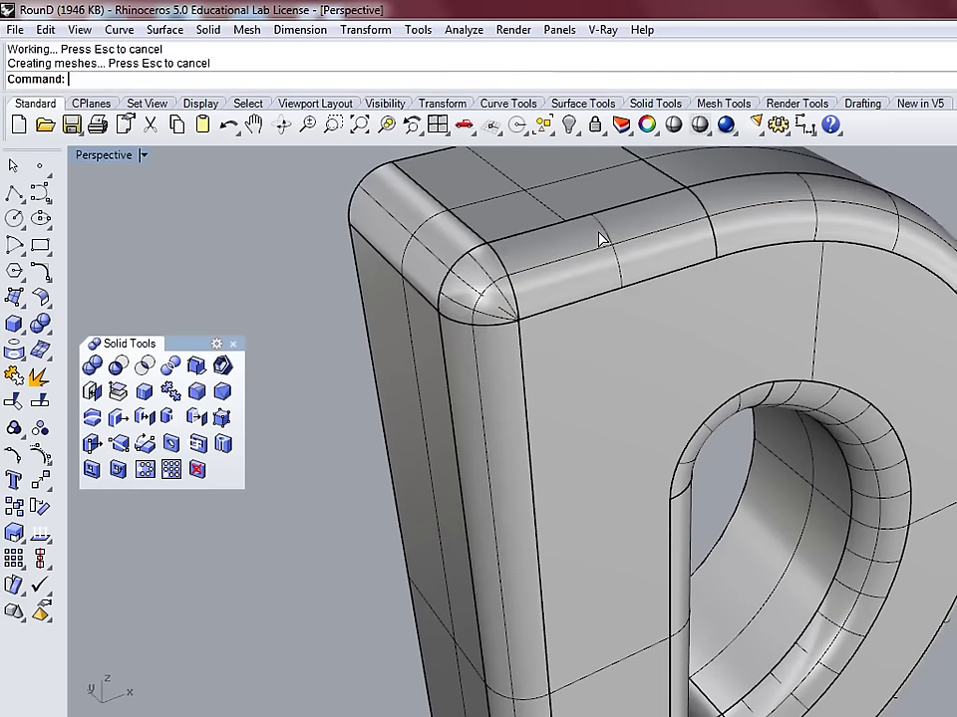
- Examine the D's upper front corner patch up close, trace its tiny arc edge in red, and label it "4th SIDE"
{"action": "right_click_drag", "start_coordinate": [519, 273], "coordinate": [588, 341]}
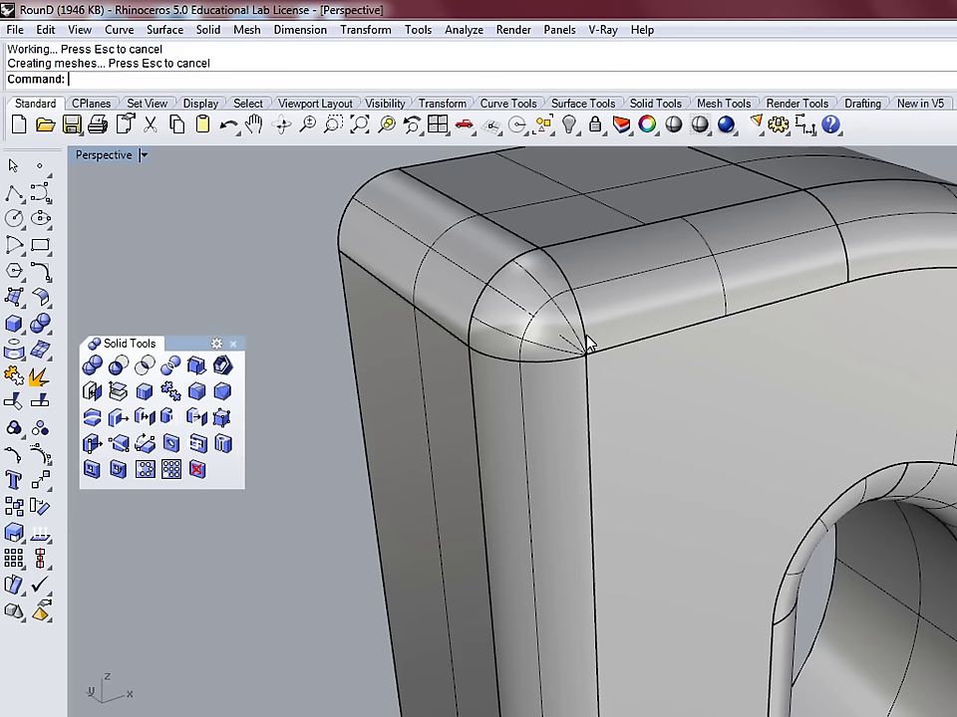
{"action": "right_click_drag", "start_coordinate": [587, 346], "coordinate": [528, 287]}
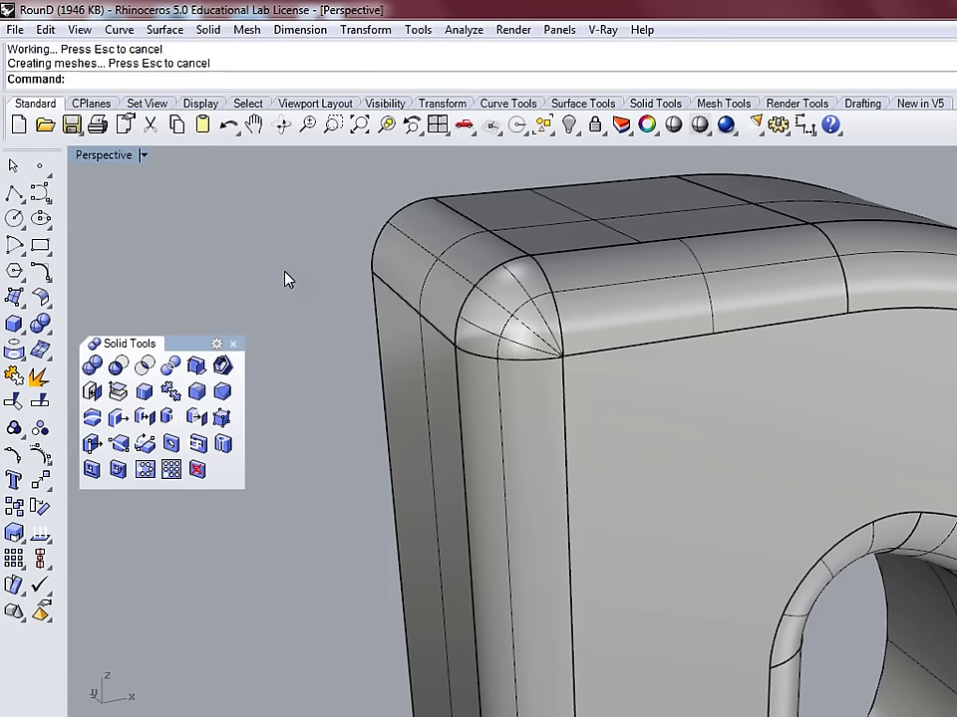
{"action": "right_click_drag", "start_coordinate": [525, 207], "coordinate": [583, 365]}
{"action": "scroll", "coordinate": [526, 339], "scroll_direction": "up", "scroll_amount": 6}
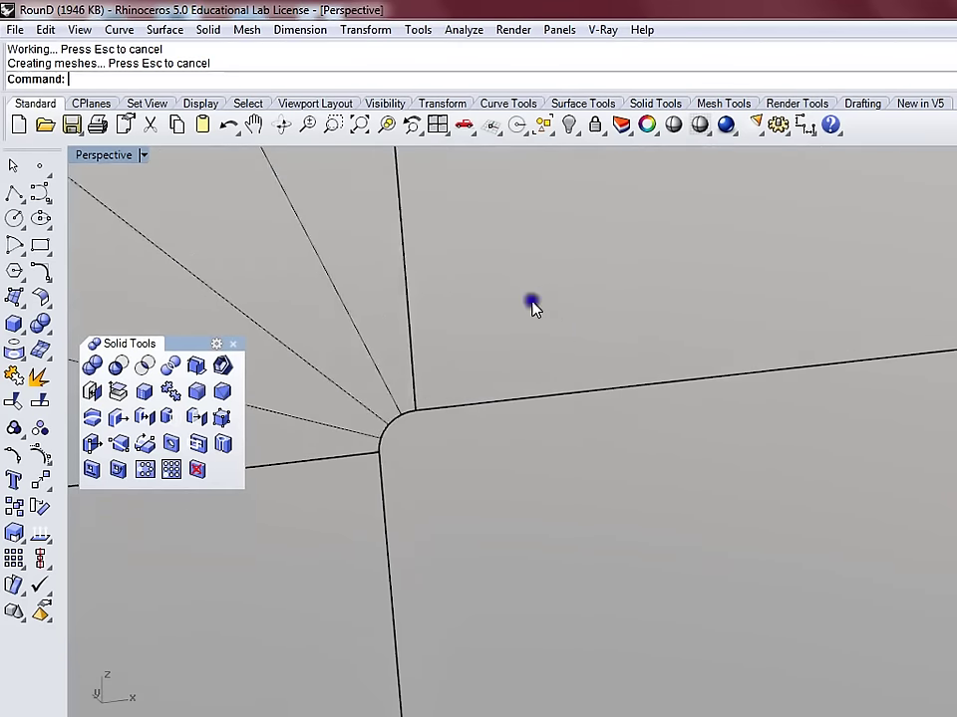
{"action": "right_click_drag", "start_coordinate": [531, 304], "coordinate": [503, 346], "text": "shift"}
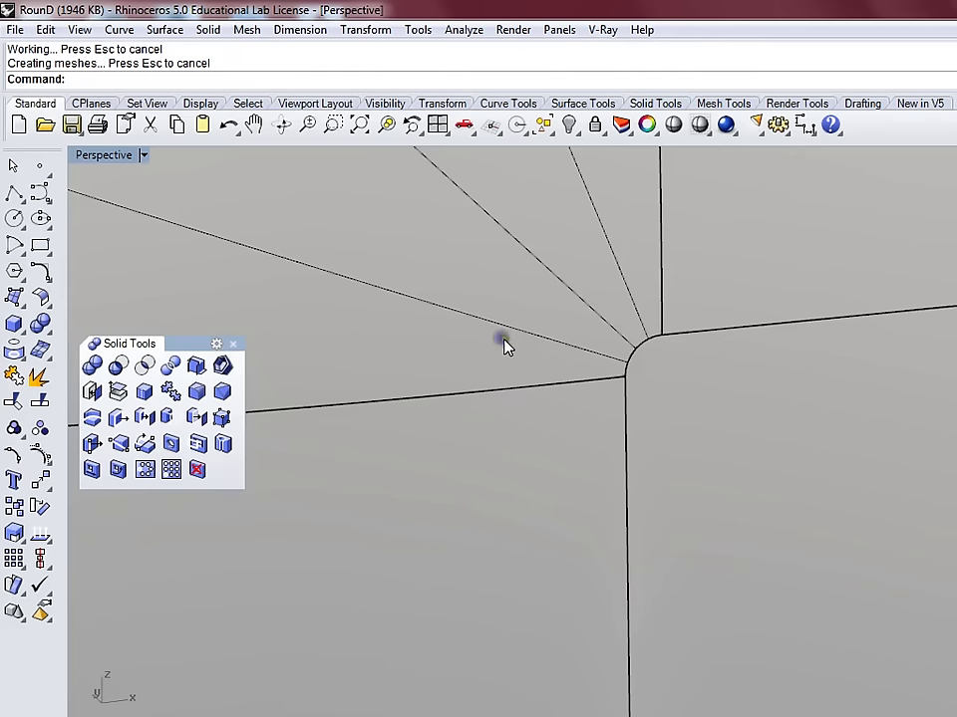
{"action": "left_click_drag", "start_coordinate": [666, 335], "coordinate": [625, 376]}
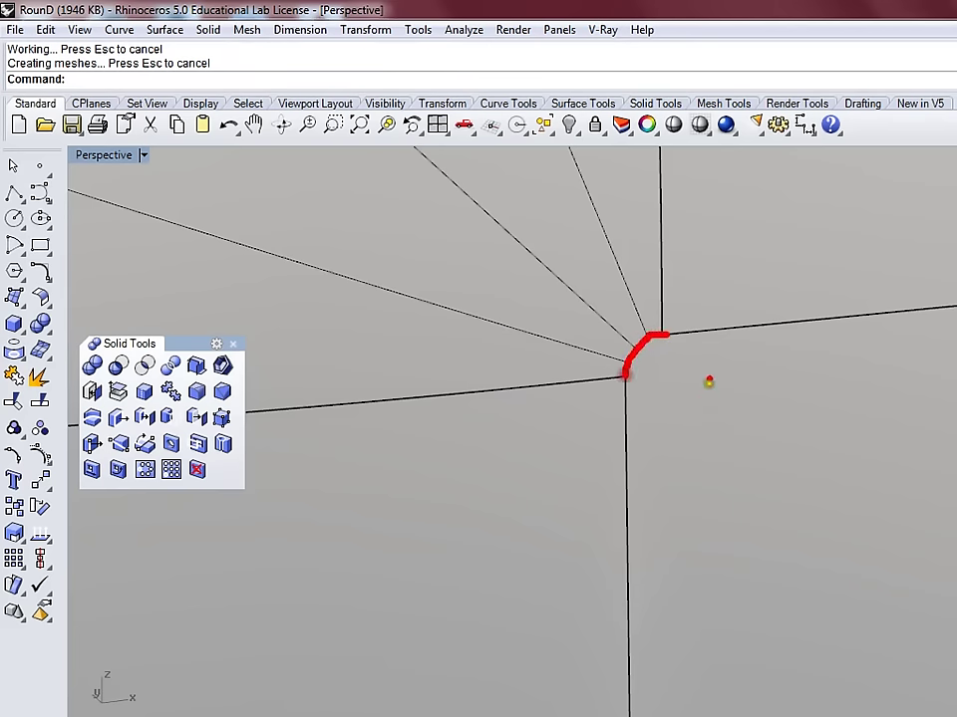
{"action": "mouse_move", "coordinate": [709, 382]}
{"action": "left_mouse_down"}
{"action": "mouse_move", "coordinate": [701, 428]}
{"action": "mouse_move", "coordinate": [749, 415]}
{"action": "mouse_move", "coordinate": [760, 398]}
{"action": "mouse_move", "coordinate": [768, 429]}
{"action": "left_mouse_up"}
{"action": "mouse_move", "coordinate": [839, 397]}
{"action": "left_mouse_down"}
{"action": "mouse_move", "coordinate": [840, 441]}
{"action": "mouse_move", "coordinate": [872, 399]}
{"action": "mouse_move", "coordinate": [878, 441]}
{"action": "mouse_move", "coordinate": [921, 419]}
{"action": "mouse_move", "coordinate": [924, 446]}
{"action": "mouse_move", "coordinate": [952, 418]}
{"action": "left_mouse_up"}
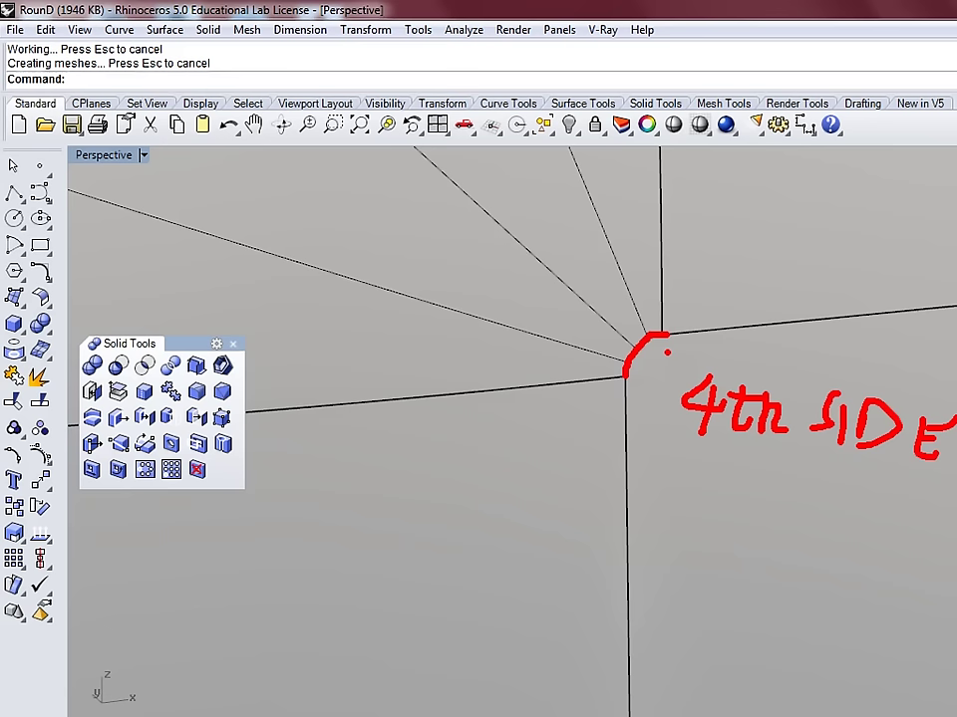
{"action": "key", "text": "Escape"}
{"action": "mouse_move", "coordinate": [491, 337]}
{"action": "right_mouse_down"}
{"action": "mouse_move", "coordinate": [534, 342]}
{"action": "mouse_move", "coordinate": [583, 376]}
{"action": "right_mouse_up"}
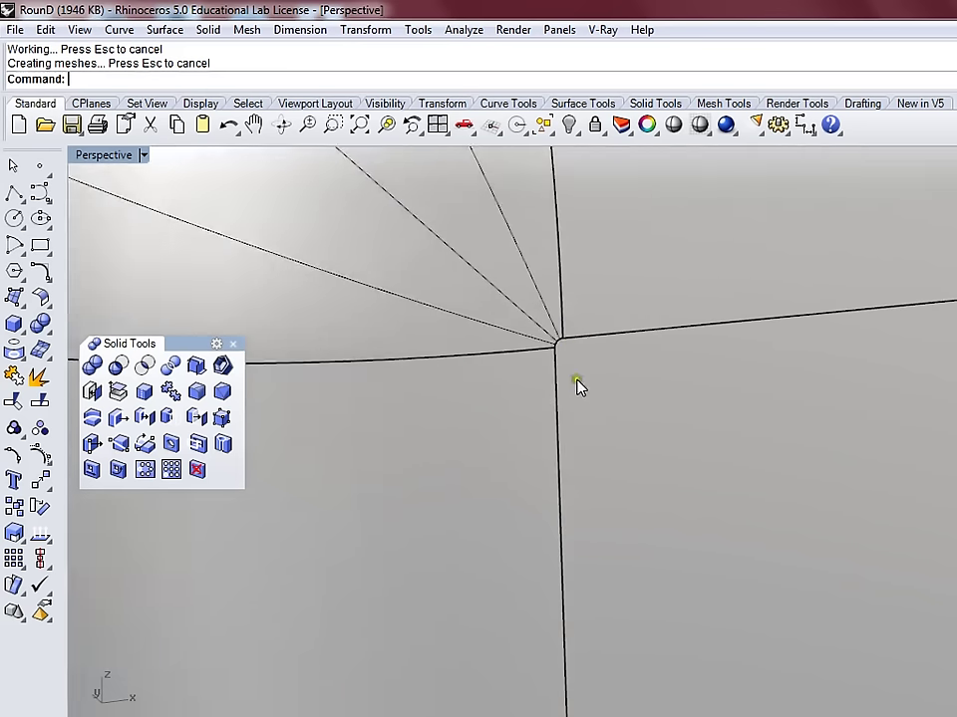
{"action": "scroll", "coordinate": [581, 389], "scroll_direction": "down", "scroll_amount": 10}
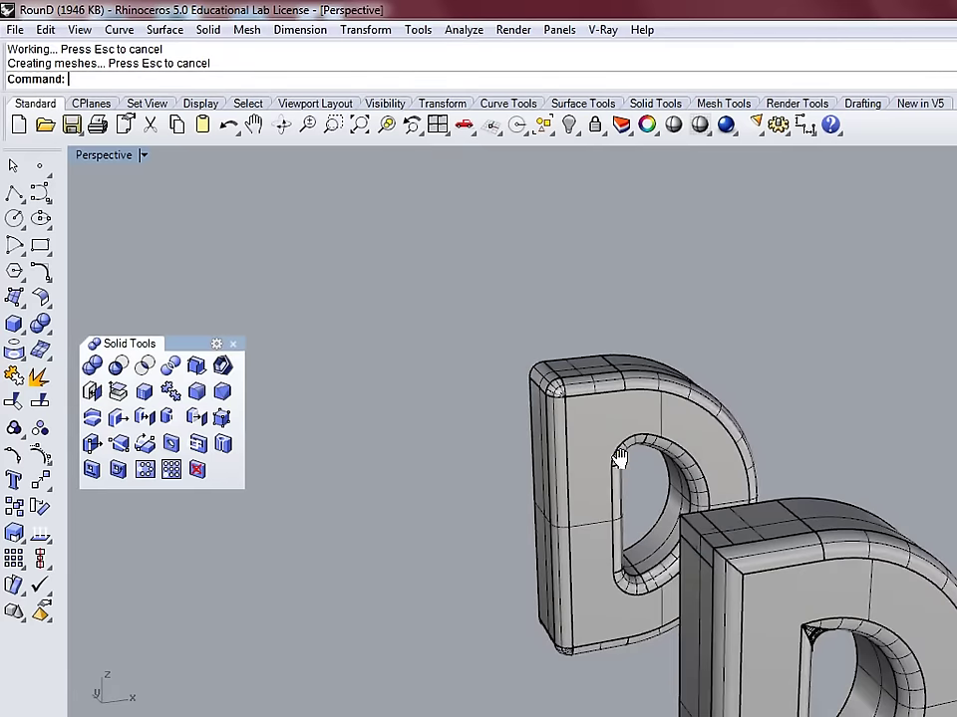
{"action": "right_click_drag", "start_coordinate": [619, 459], "coordinate": [525, 315]}
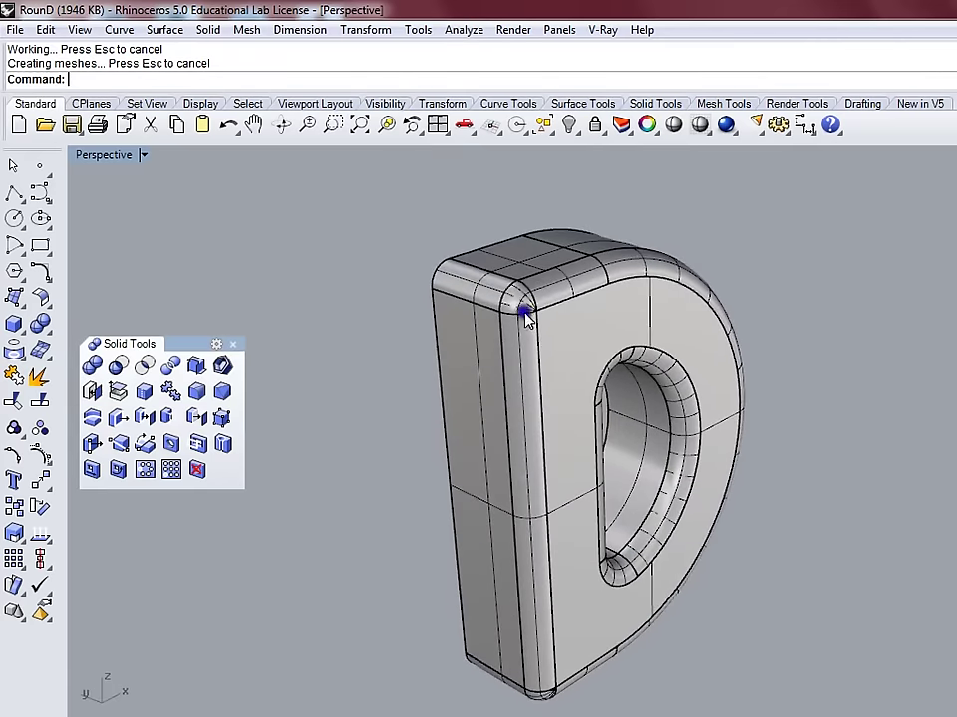
{"action": "right_click", "coordinate": [525, 315]}
{"action": "right_click_drag", "start_coordinate": [594, 368], "coordinate": [544, 299]}
{"action": "right_click", "coordinate": [589, 348]}
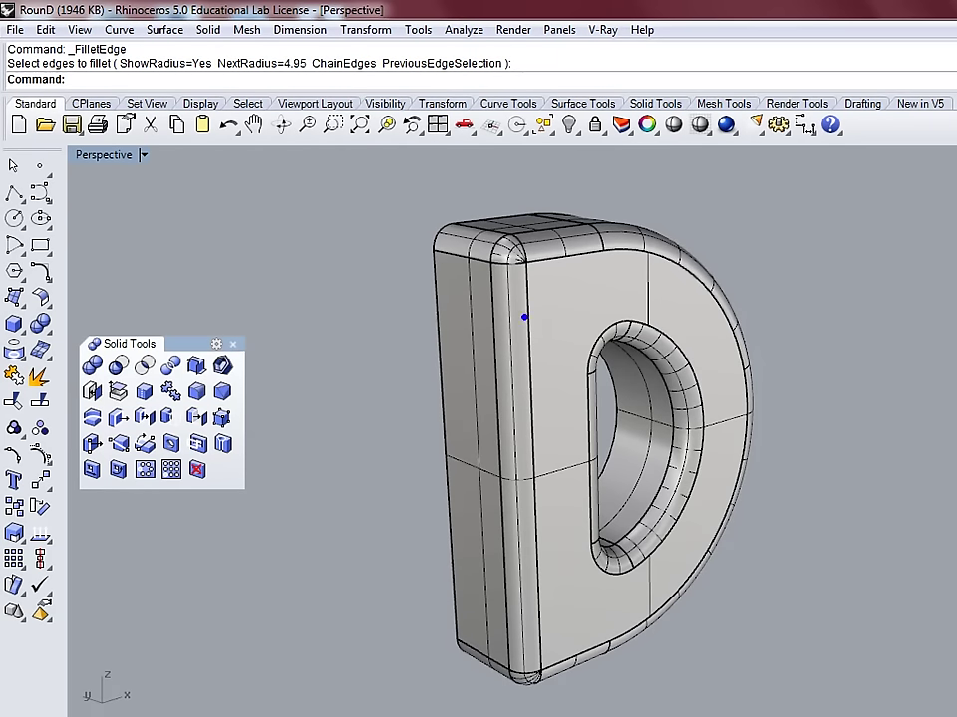
- Write the heading "1st Fillet Rules" in blue on a blank white annotation screen
{"action": "left_click", "coordinate": [539, 349]}
{"action": "type", "text": "W"}
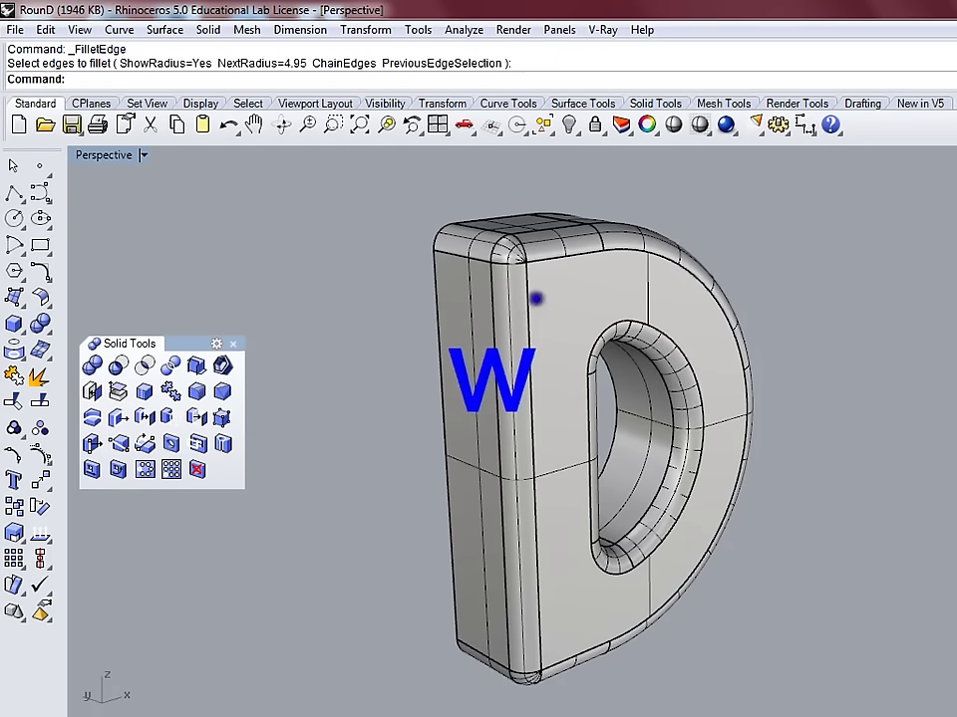
{"action": "type", "text": "wt"}
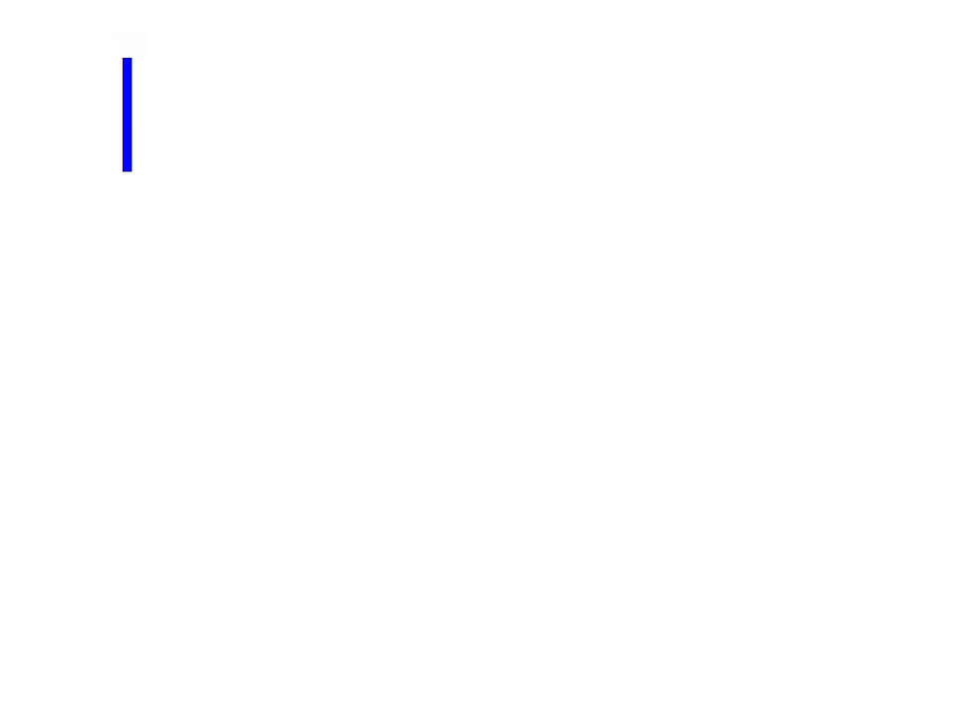
{"action": "type", "text": "1st "}
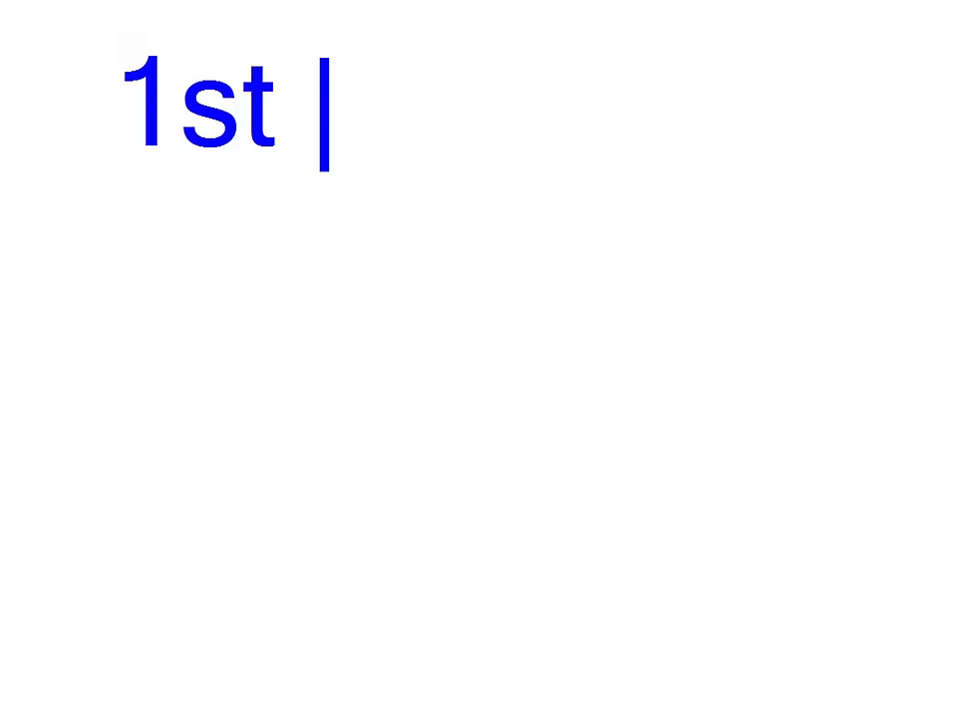
{"action": "type", "text": "Fillet R"}
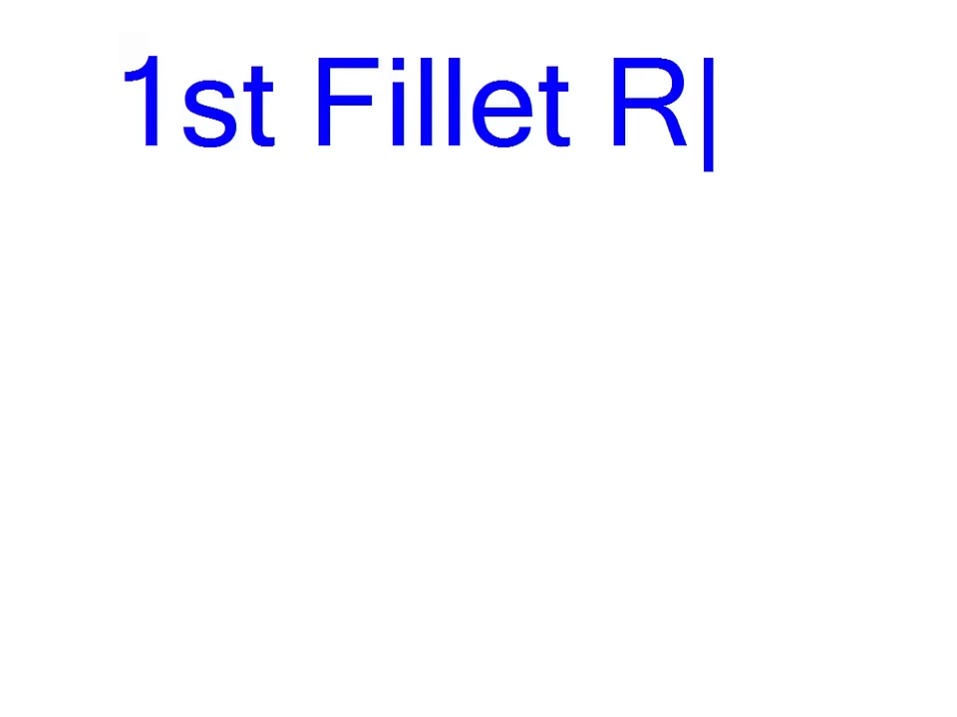
{"action": "type", "text": "ules"}
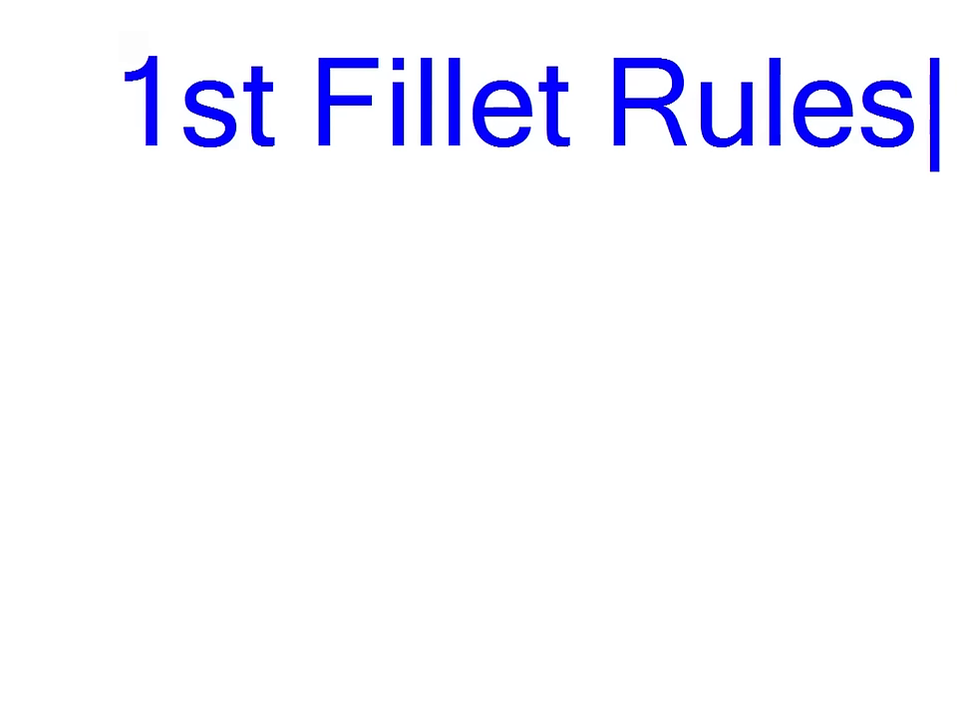
{"action": "key", "text": "Return"}
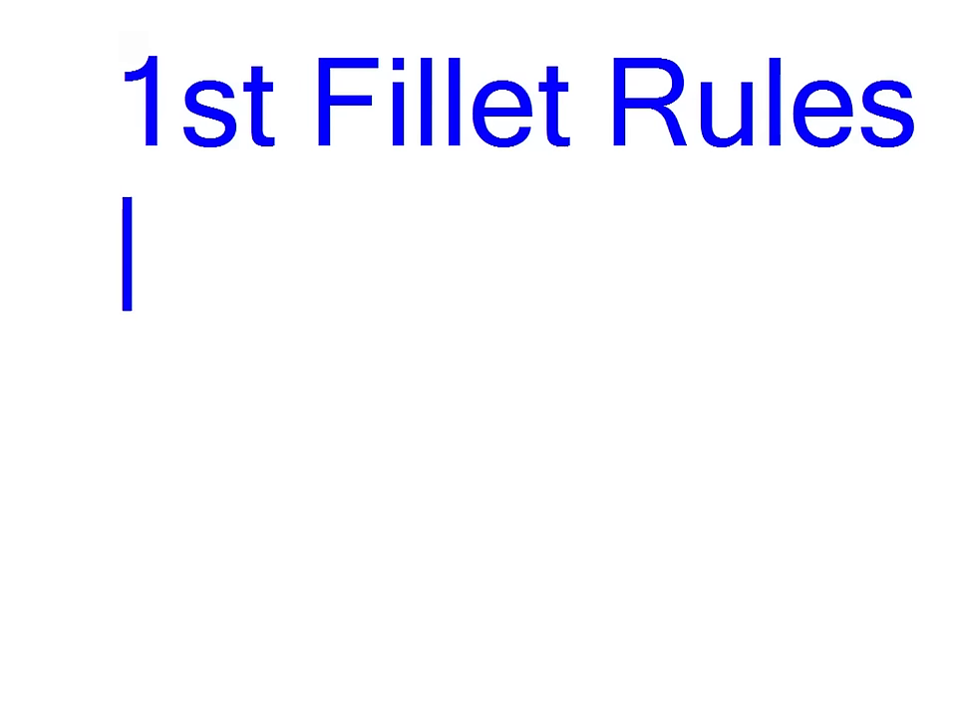
- Write "Do the Fillet tog" beneath the heading and start another line with "if you don'"
{"action": "type", "text": "D"}
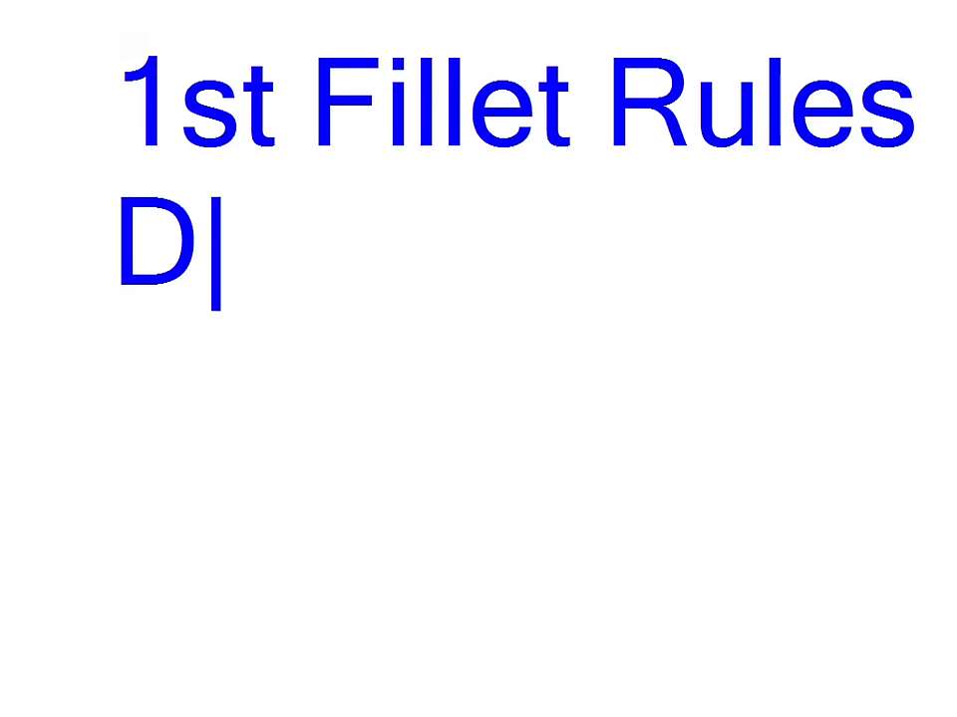
{"action": "type", "text": "o the Fillet"}
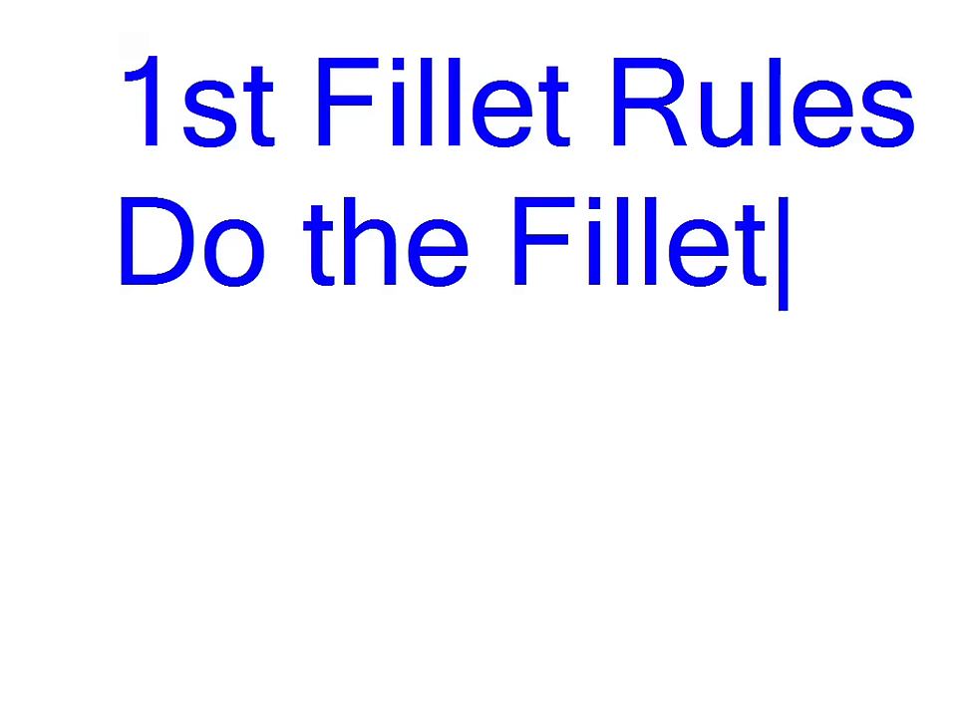
{"action": "type", "text": " tog"}
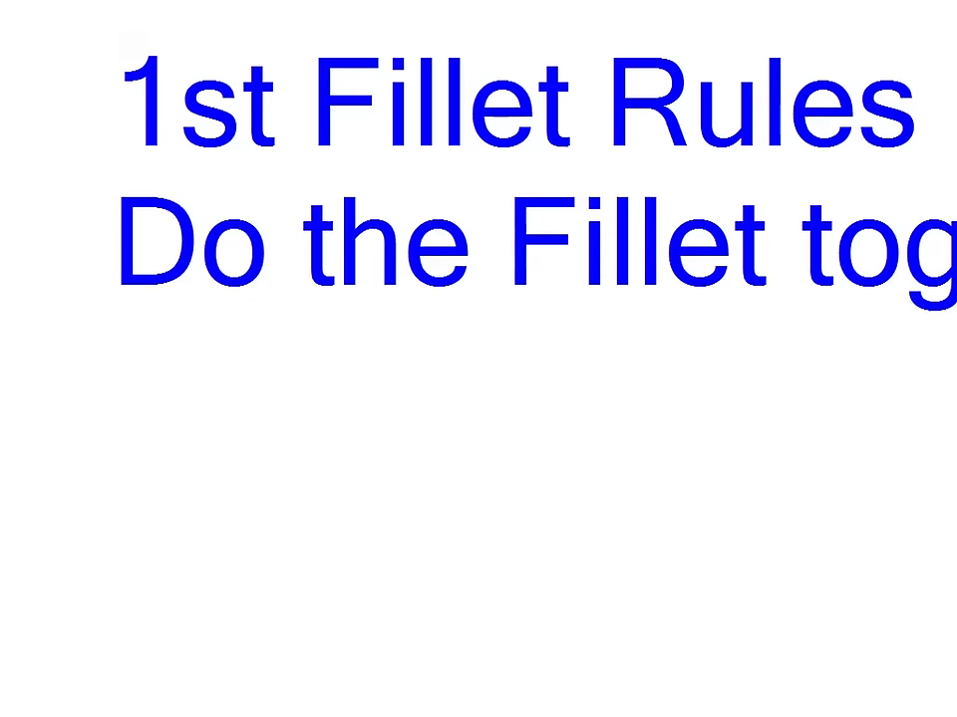
{"action": "key", "text": "Return"}
{"action": "type", "text": "if "}
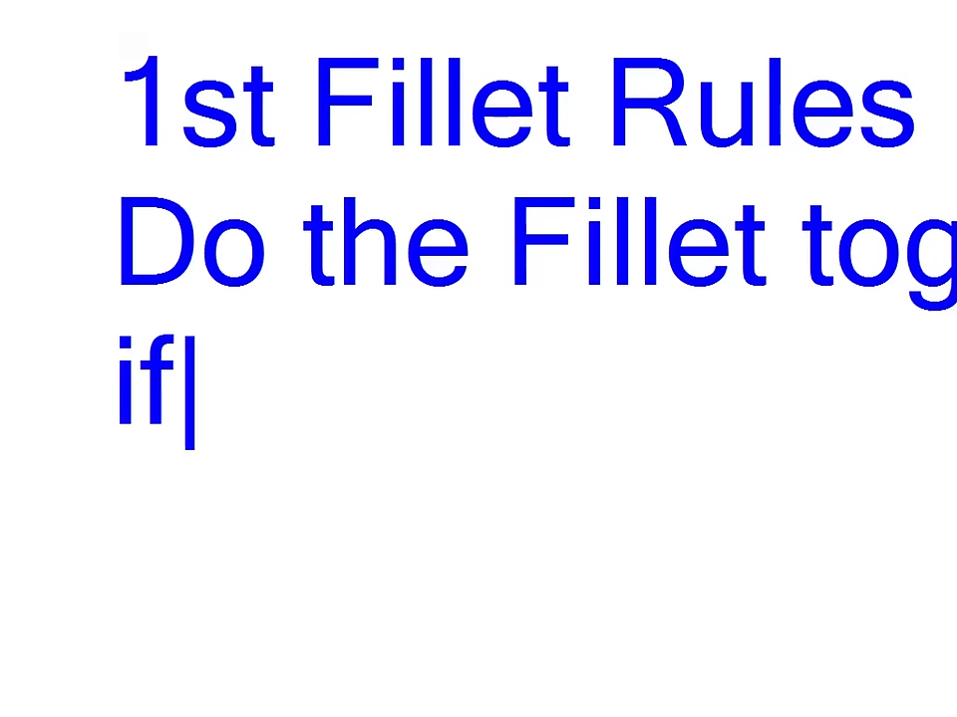
{"action": "type", "text": "you don'"}
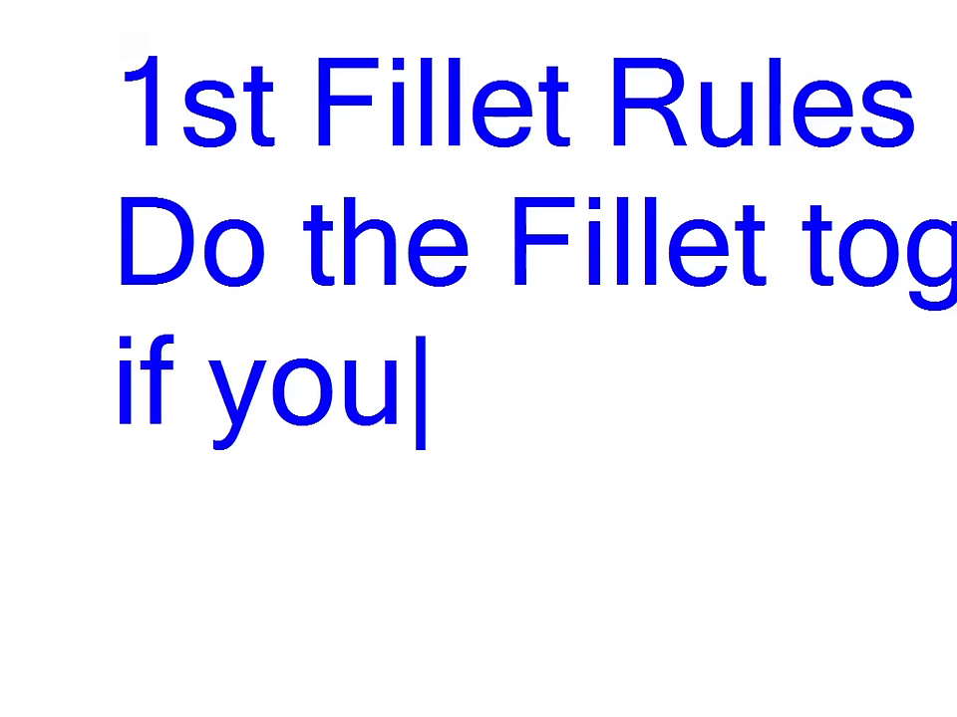
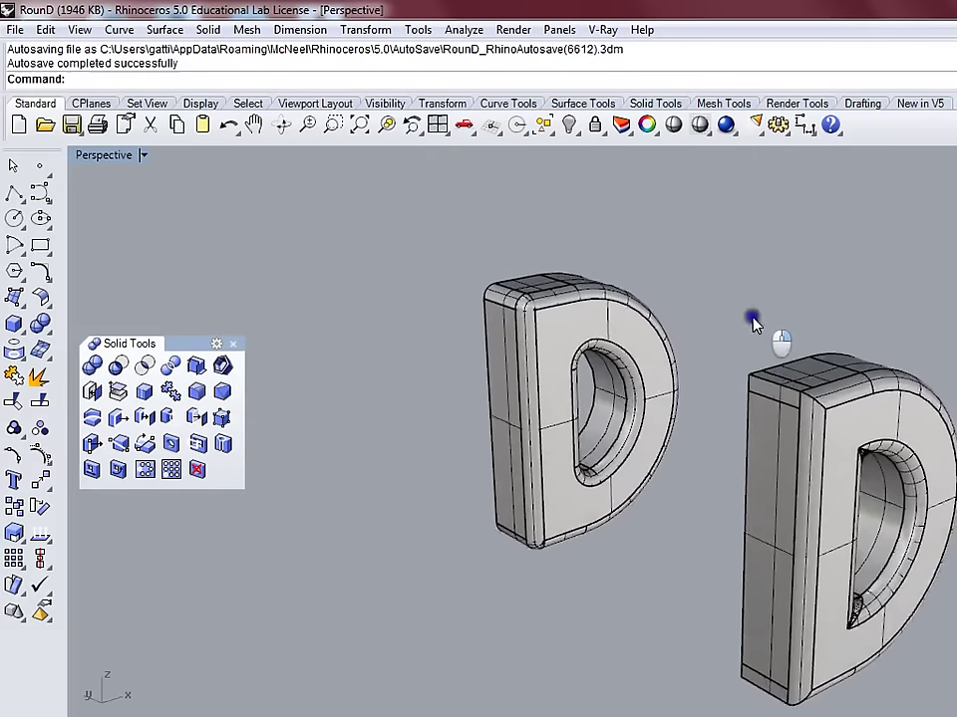
- Show all hidden objects in the model
{"action": "left_click", "coordinate": [567, 124]}
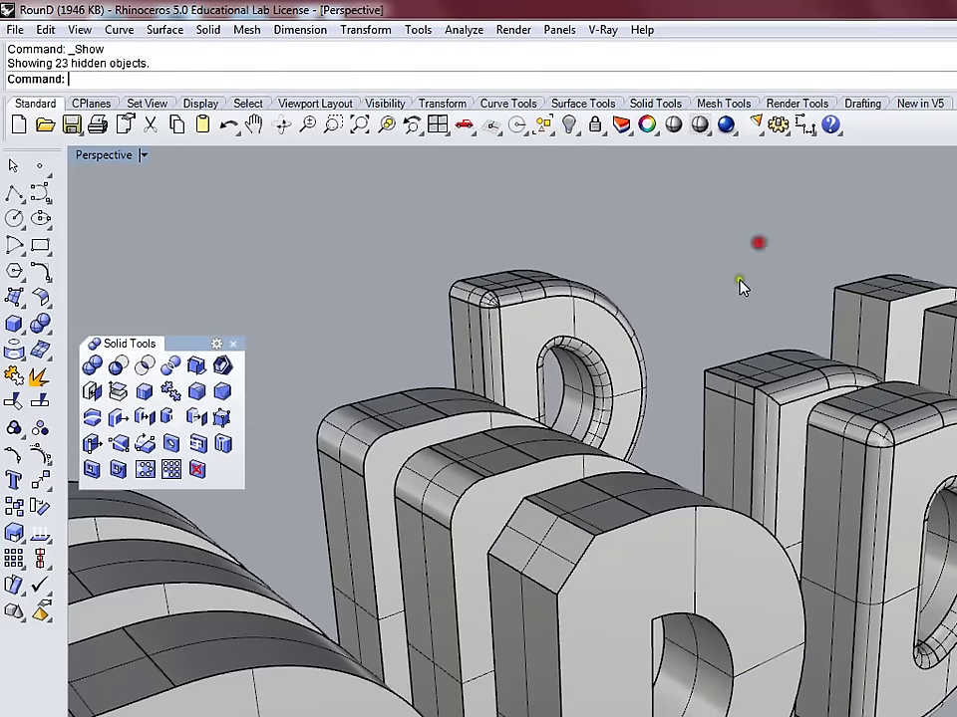
{"action": "left_click", "coordinate": [628, 299]}
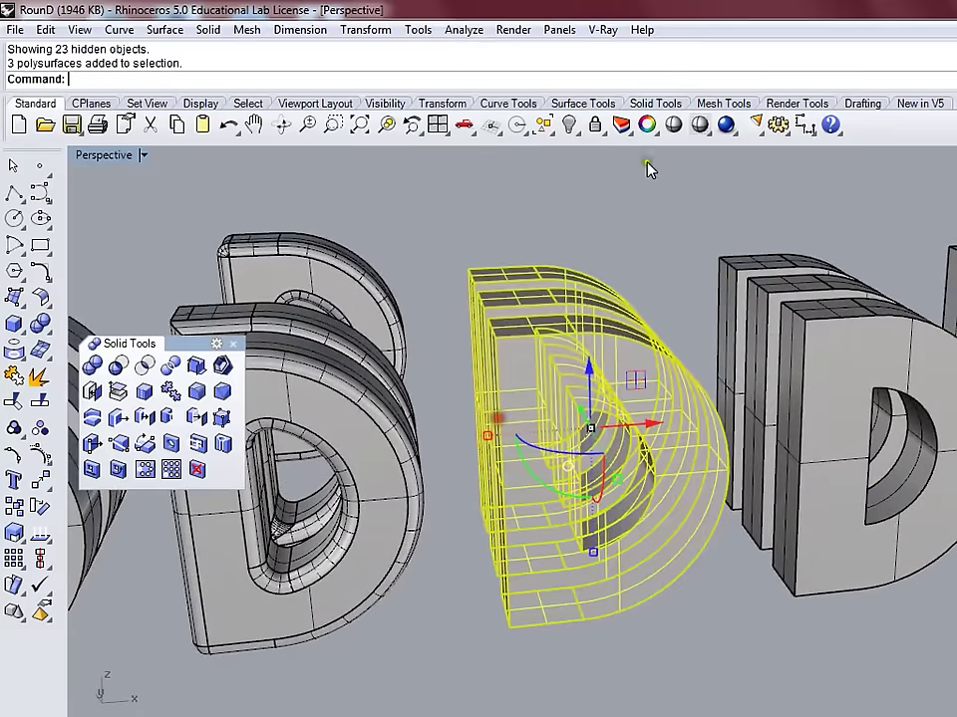
{"action": "key", "text": "ctrl+i"}
{"action": "key", "text": "ctrl+l"}
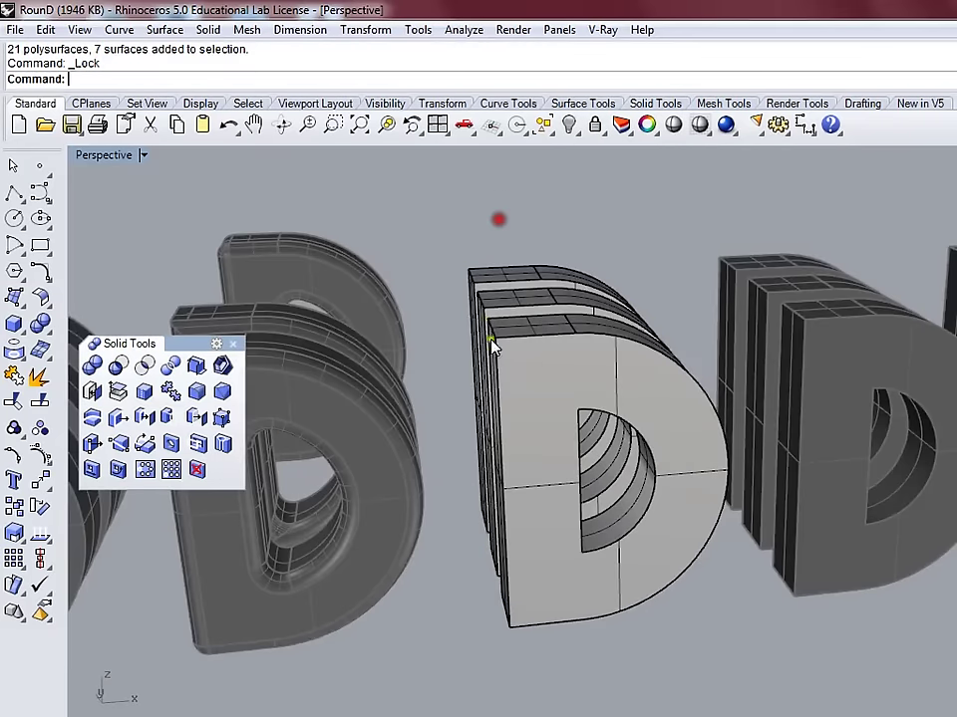
{"action": "key", "text": "ctrl+z"}
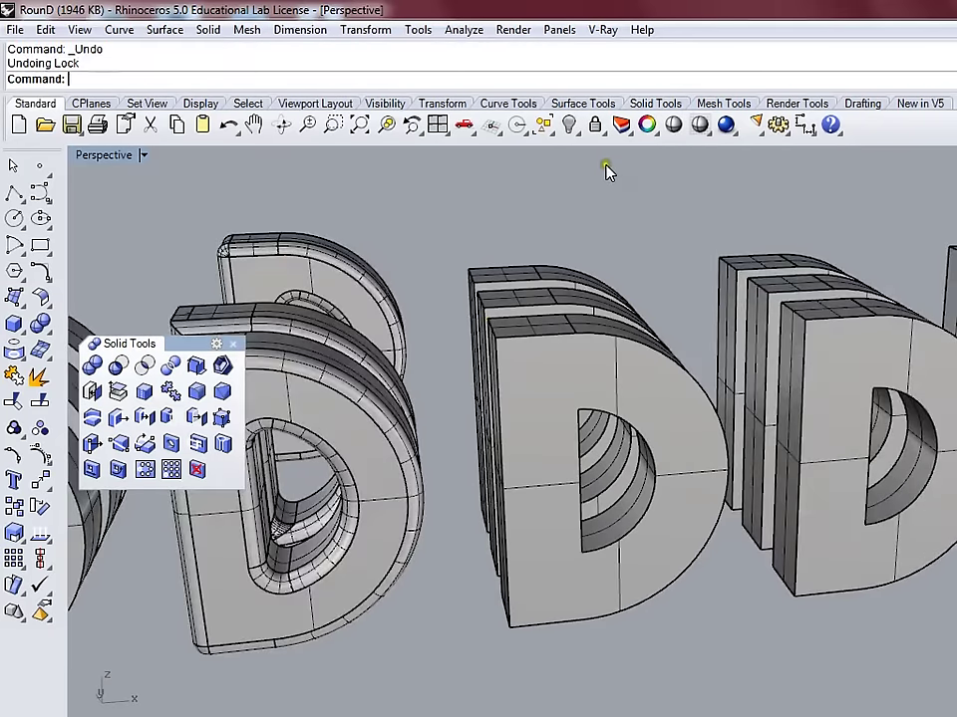
- Isolate the central row of three unfilleted D's by hiding every other object
{"action": "left_click_drag", "start_coordinate": [638, 213], "coordinate": [508, 422]}
{"action": "left_click", "coordinate": [575, 133]}
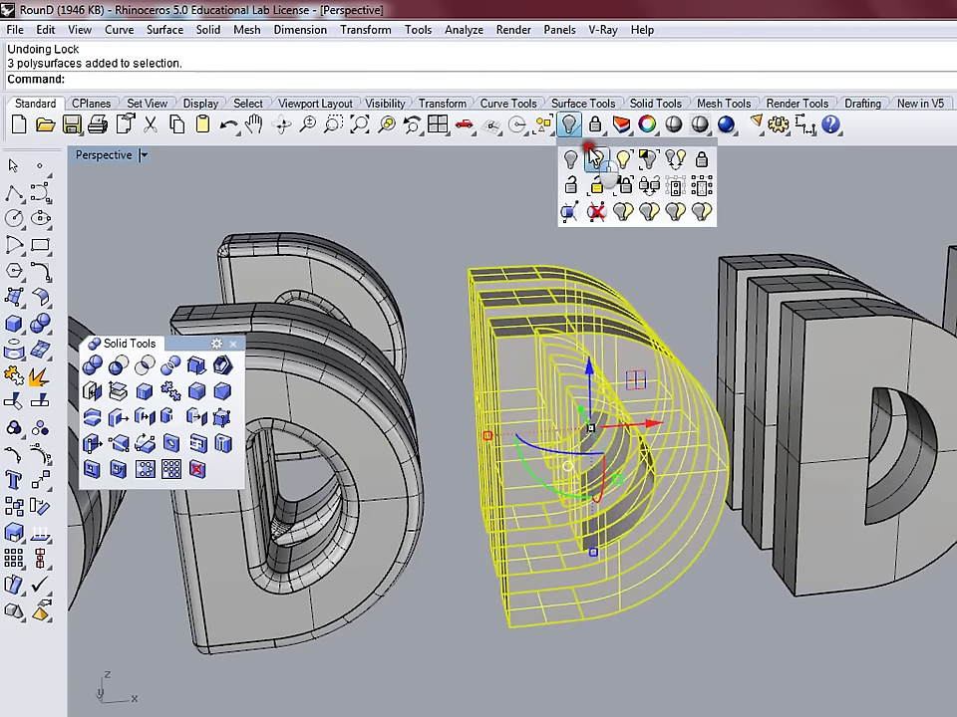
{"action": "left_click", "coordinate": [615, 186]}
{"action": "right_click_drag", "start_coordinate": [545, 216], "coordinate": [585, 316]}
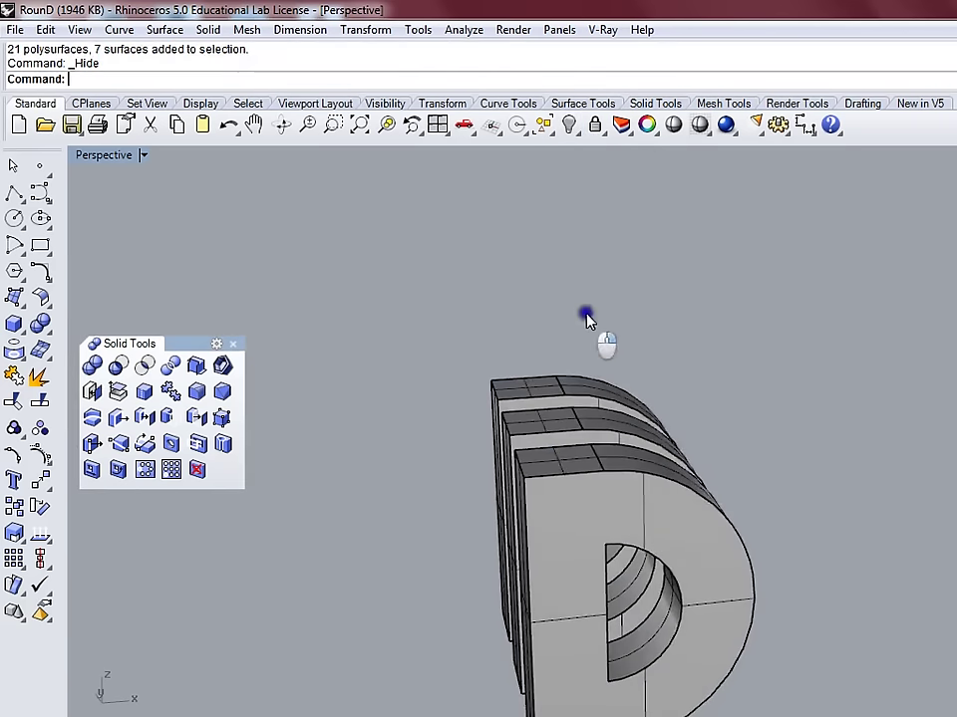
- Draw a solid box behind the D's in the Top view, using its width as the height
{"action": "left_click", "coordinate": [13, 324]}
{"action": "double_click", "coordinate": [104, 155]}
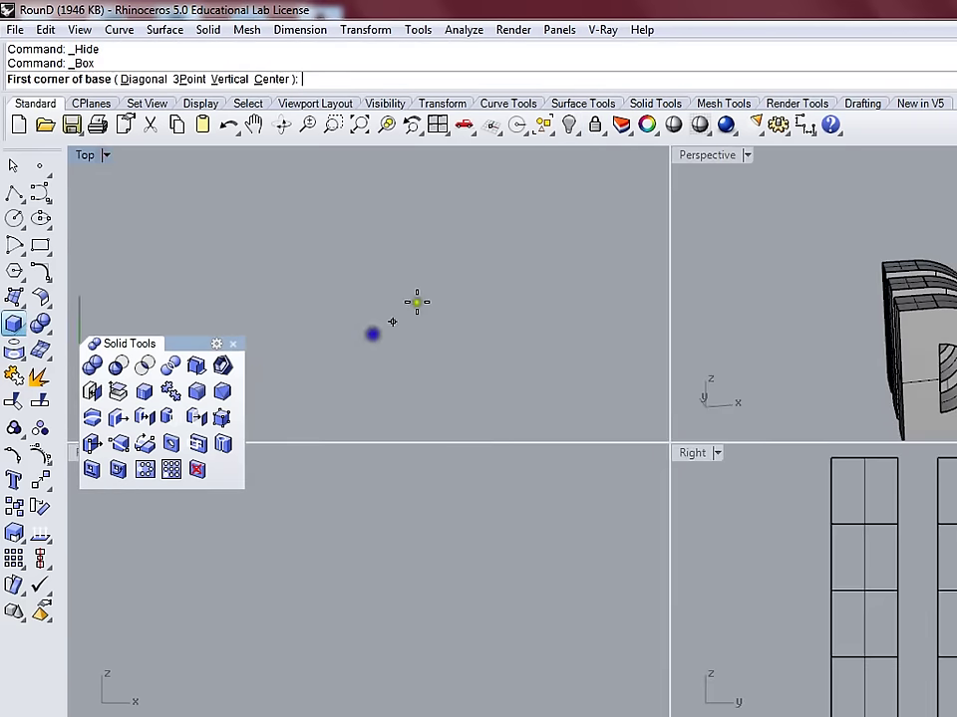
{"action": "right_click_drag", "start_coordinate": [437, 321], "coordinate": [369, 323]}
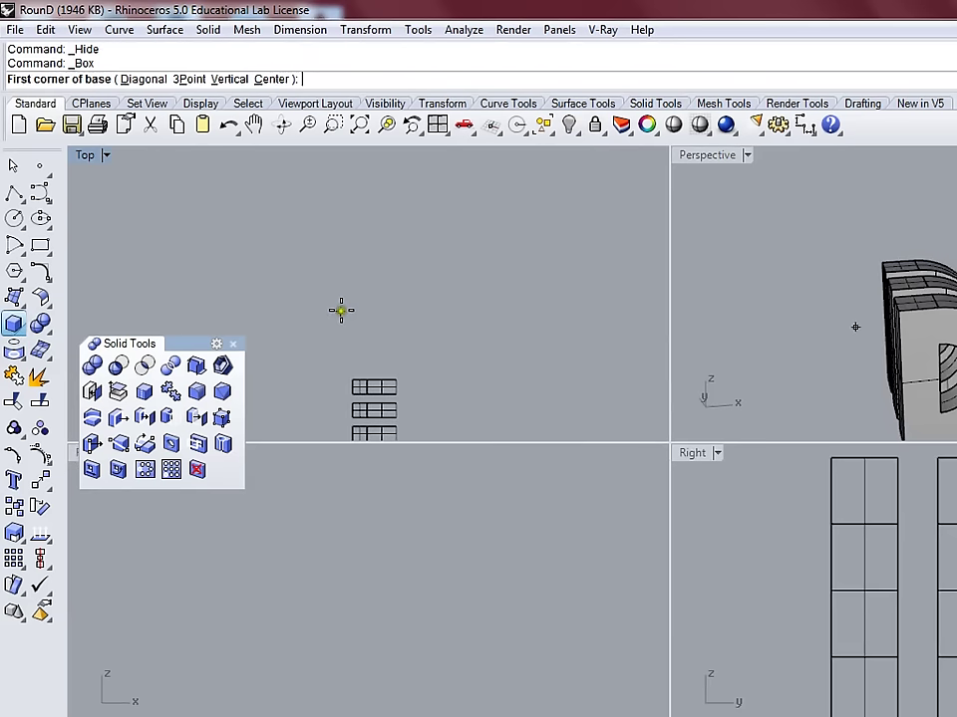
{"action": "left_click", "coordinate": [343, 311]}
{"action": "left_click", "coordinate": [421, 180]}
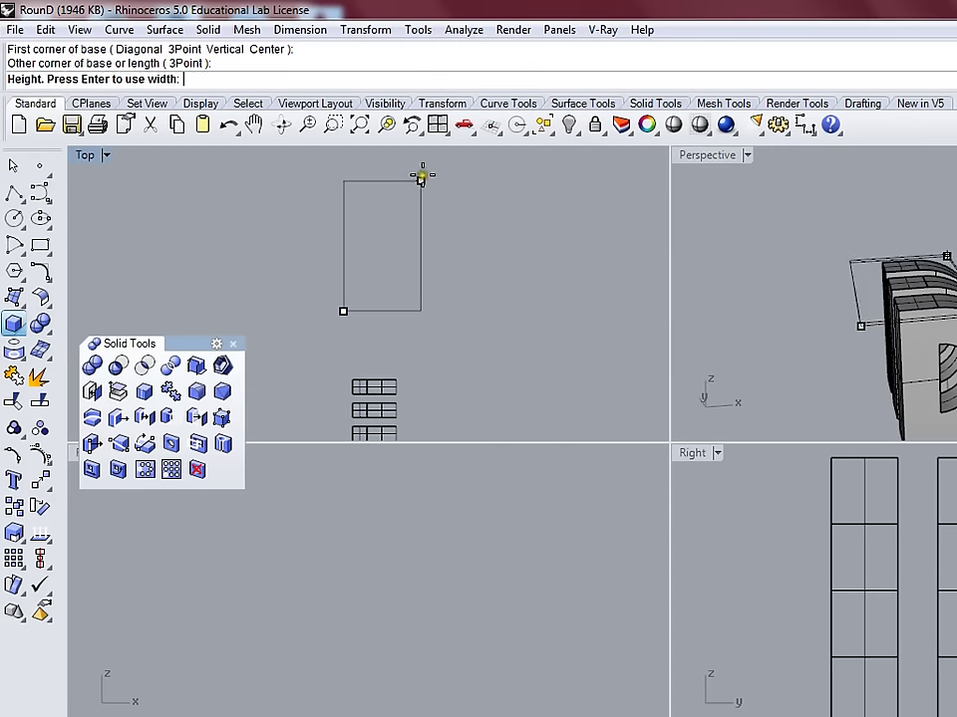
{"action": "key", "text": "Return"}
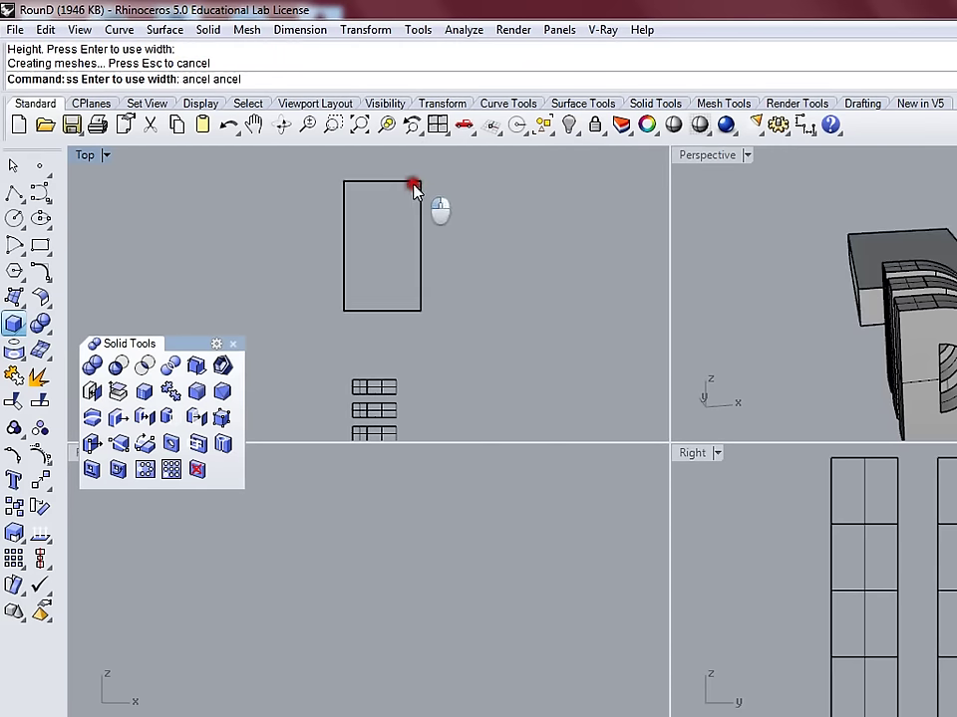
- Place a copy of the box beside the original and hide both boxes
{"action": "left_click", "coordinate": [420, 199]}
{"action": "key", "text": "alt"}
{"action": "left_click_drag", "start_coordinate": [447, 255], "coordinate": [548, 227]}
{"action": "left_click", "coordinate": [394, 213], "text": "shift"}
{"action": "left_click", "coordinate": [569, 123]}
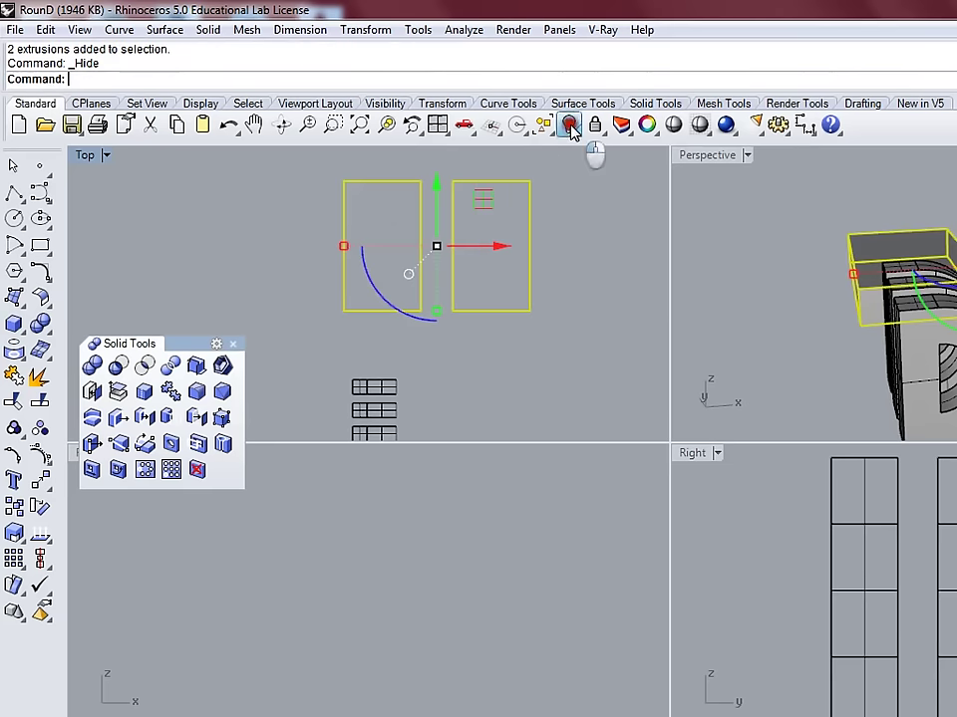
- Fillet the frontmost D's four straight corner edges, two on the outer body and two inside the hole, with radius 10
{"action": "double_click", "coordinate": [705, 155]}
{"action": "left_click", "coordinate": [361, 124]}
{"action": "right_click_drag", "start_coordinate": [422, 284], "coordinate": [377, 284]}
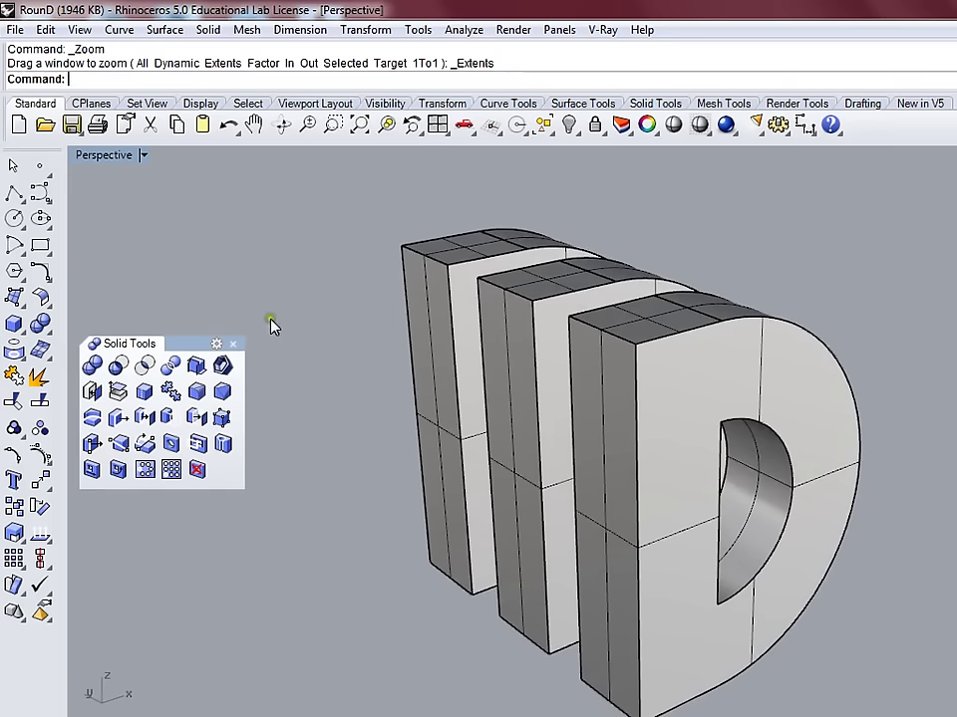
{"action": "left_click", "coordinate": [199, 393]}
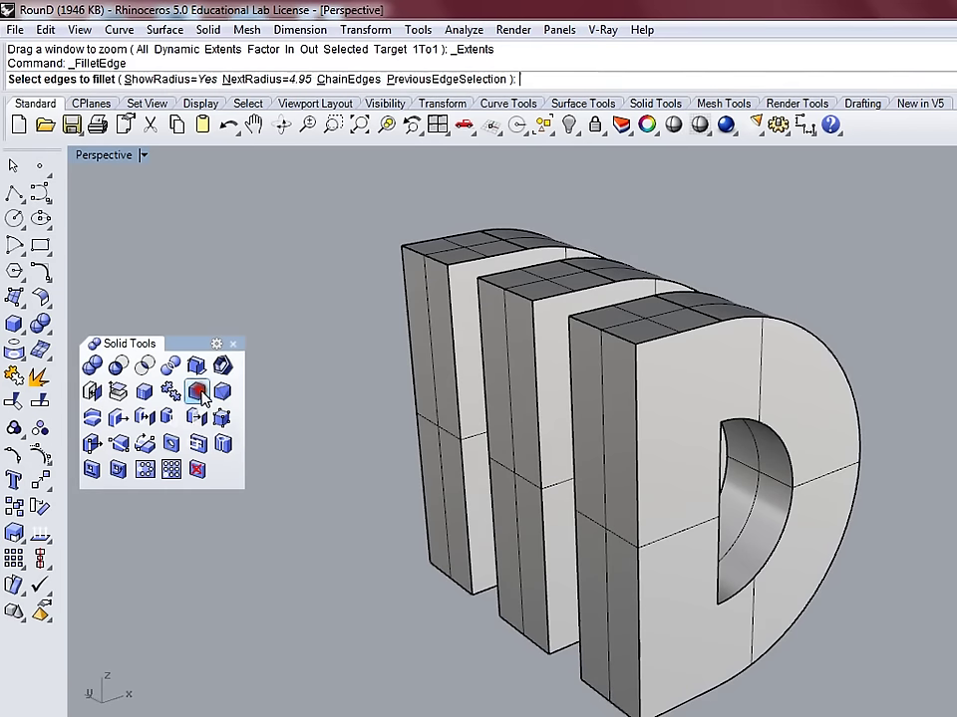
{"action": "type", "text": "10"}
{"action": "key", "text": "Return"}
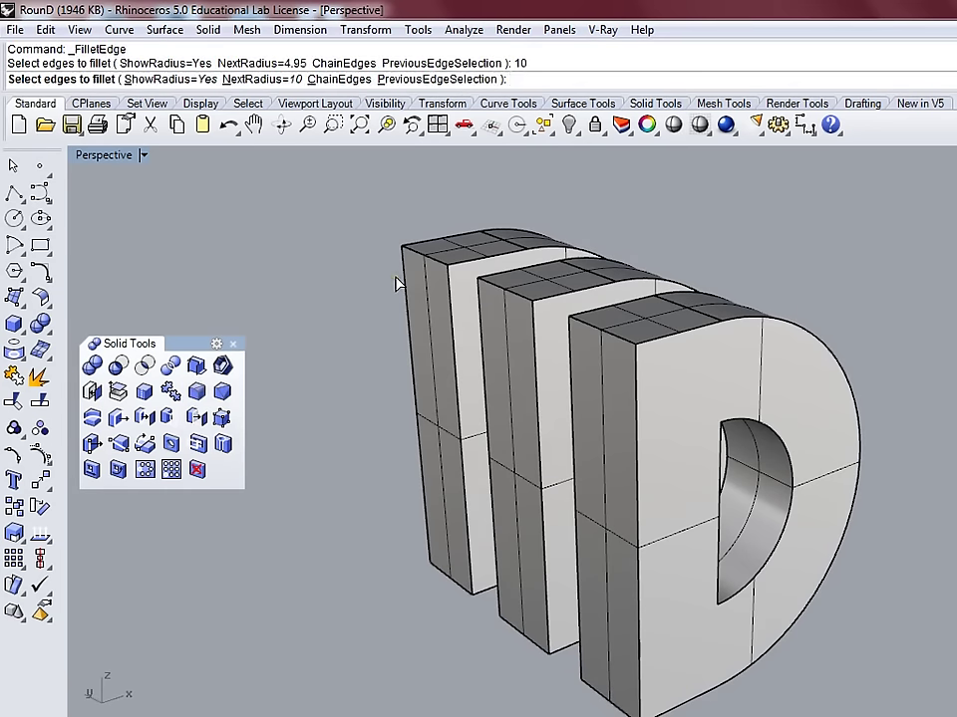
{"action": "left_click", "coordinate": [620, 342]}
{"action": "left_click", "coordinate": [713, 417]}
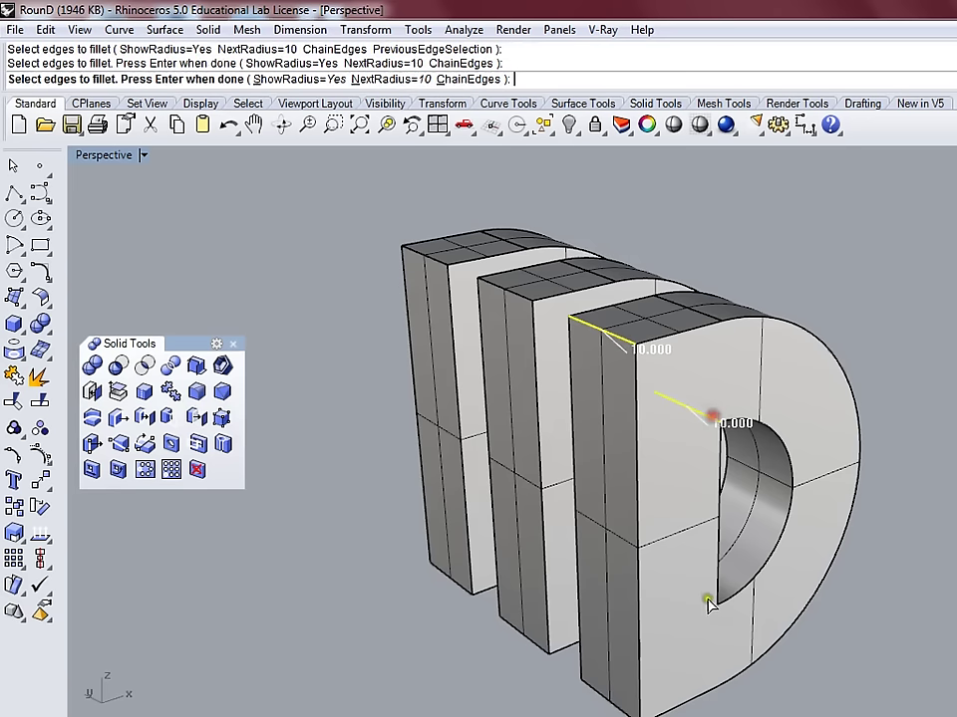
{"action": "left_click", "coordinate": [709, 603]}
{"action": "left_click", "coordinate": [619, 703]}
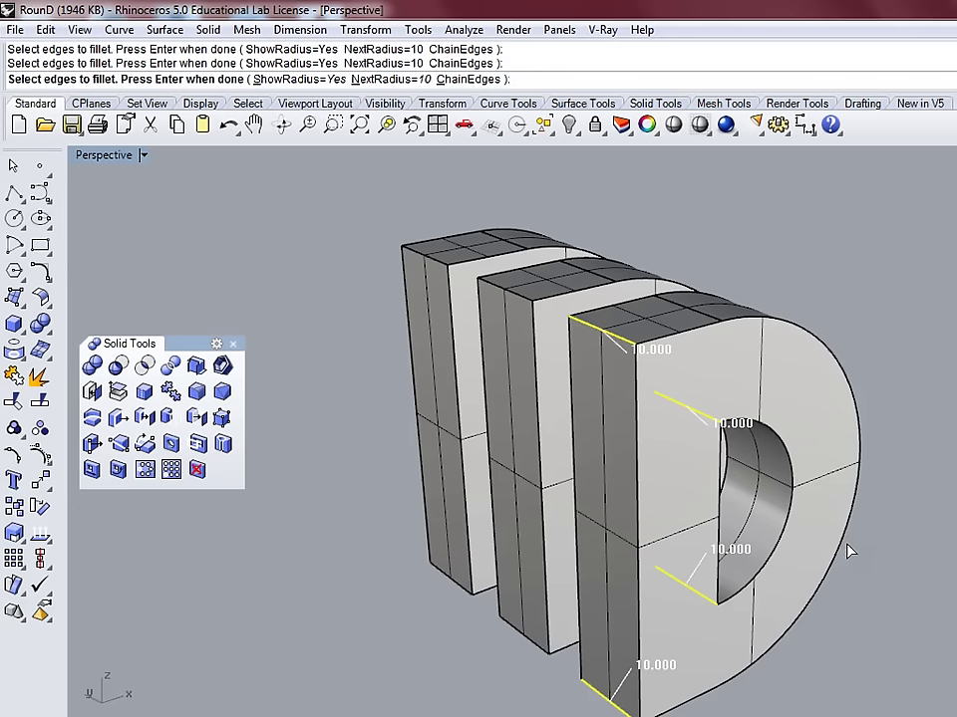
{"action": "key", "text": "Return"}
{"action": "key", "text": "Return"}
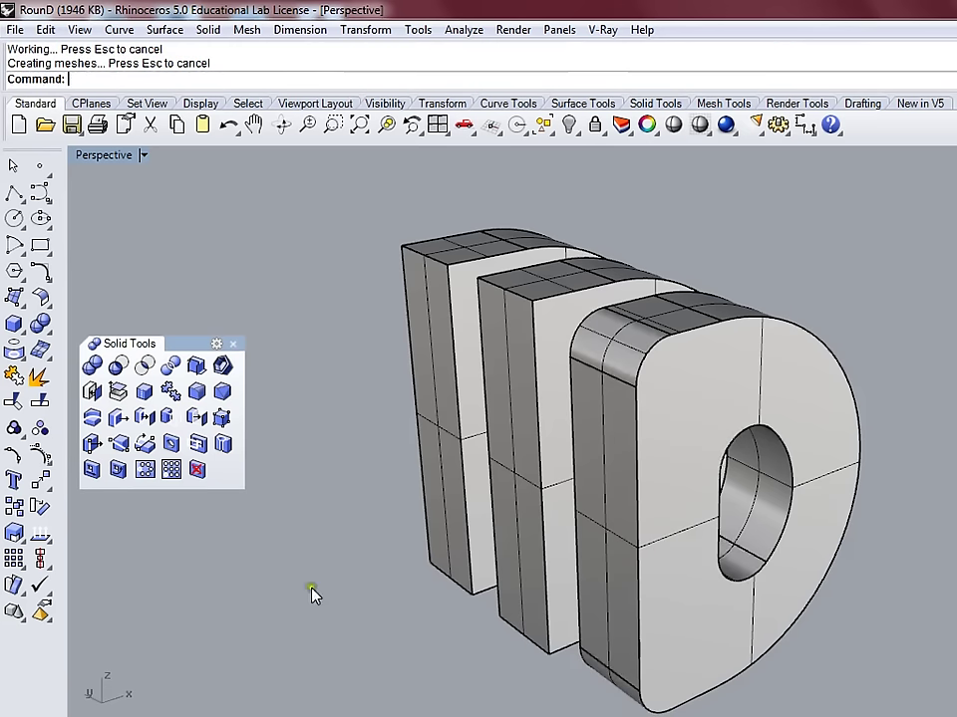
- Fillet all front-face edges of the frontmost D, both the outer outline and the hole outline, with radius 5
{"action": "left_click", "coordinate": [196, 390]}
{"action": "type", "text": "5"}
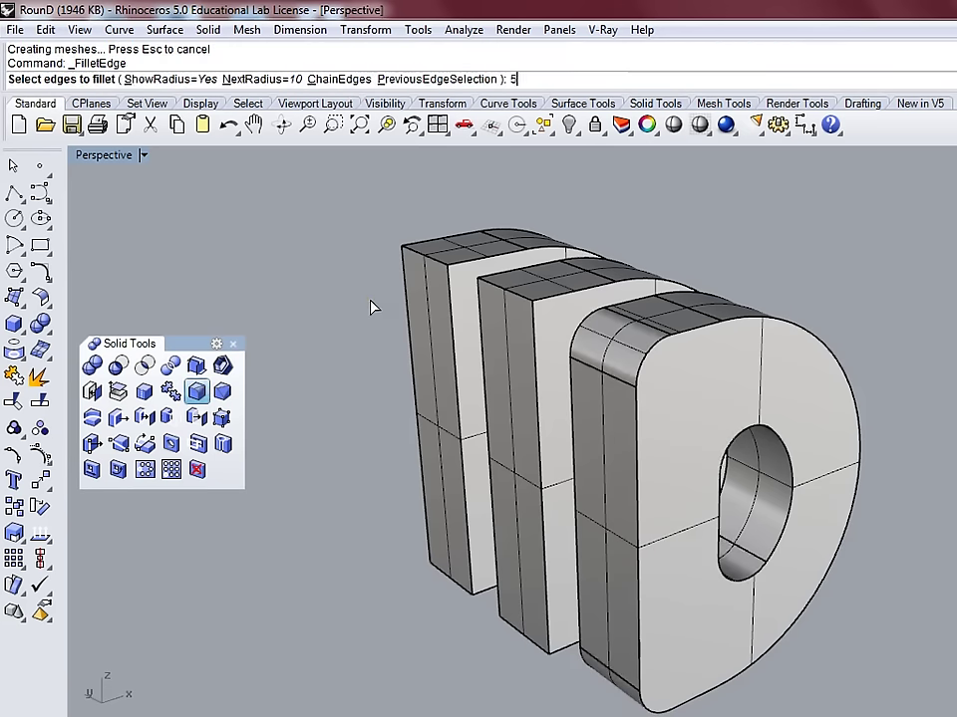
{"action": "key", "text": "Return"}
{"action": "left_click", "coordinate": [665, 357]}
{"action": "left_click", "coordinate": [727, 325]}
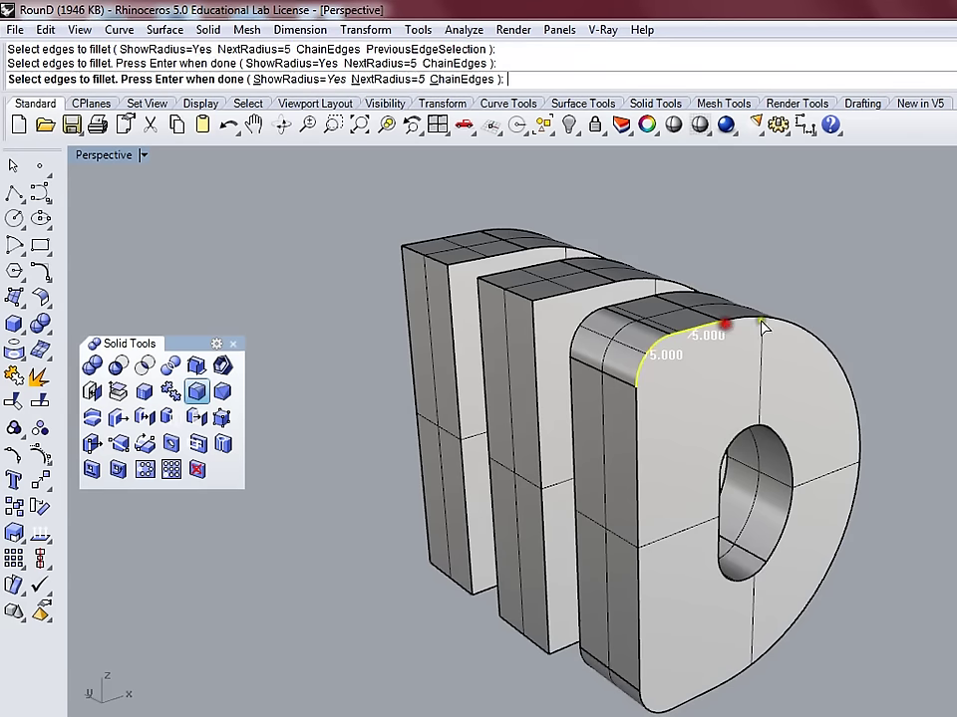
{"action": "left_click", "coordinate": [759, 327]}
{"action": "left_click", "coordinate": [691, 702]}
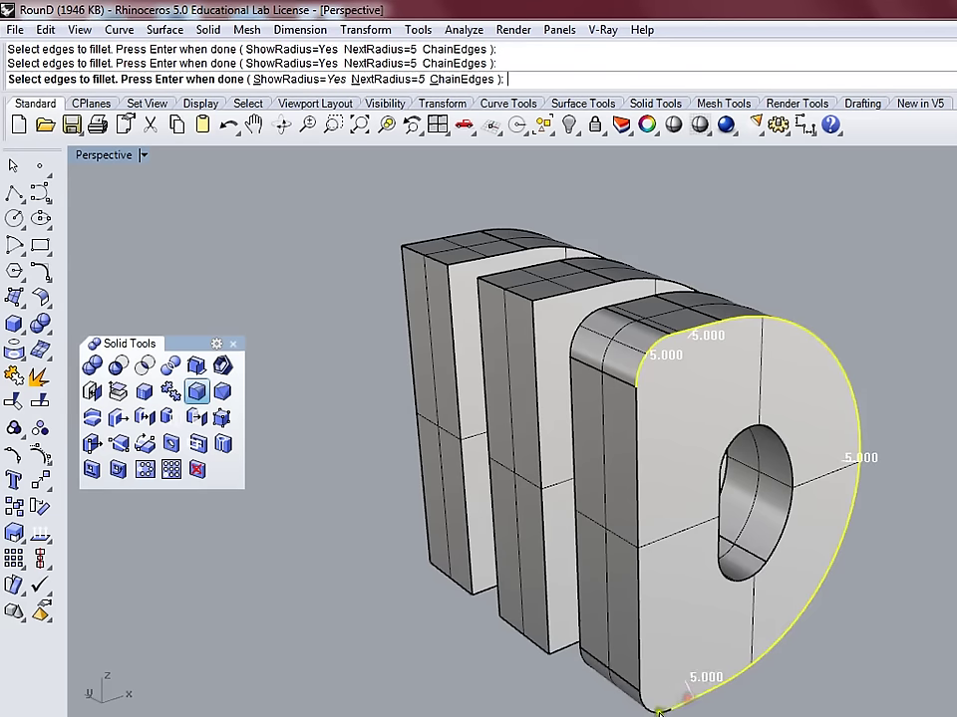
{"action": "left_click", "coordinate": [650, 685]}
{"action": "left_click", "coordinate": [749, 434]}
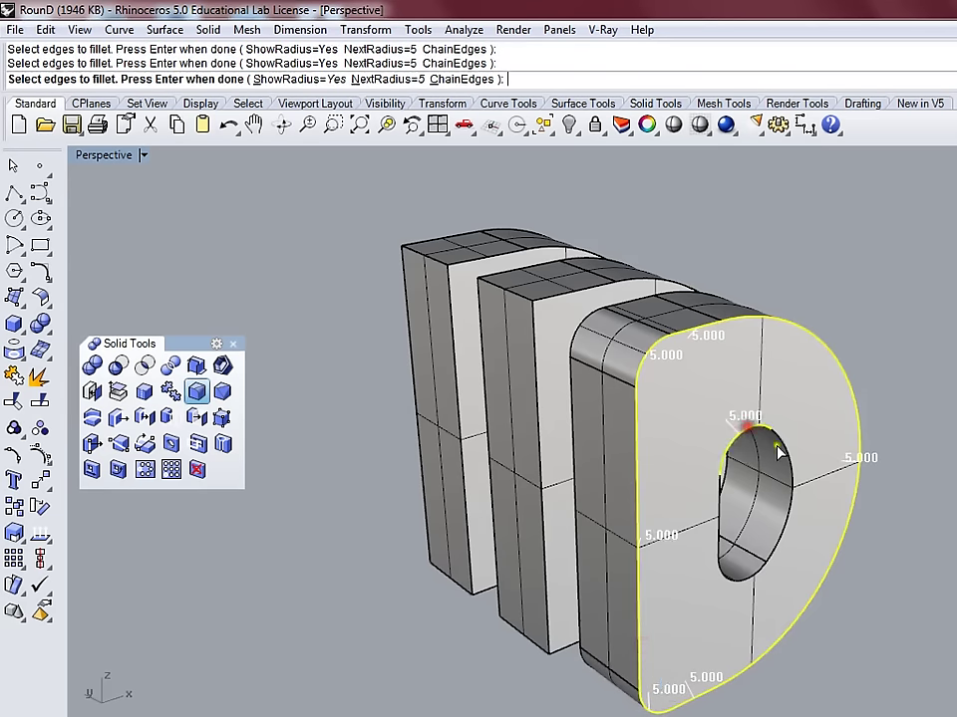
{"action": "left_click", "coordinate": [740, 570]}
{"action": "left_click", "coordinate": [720, 522]}
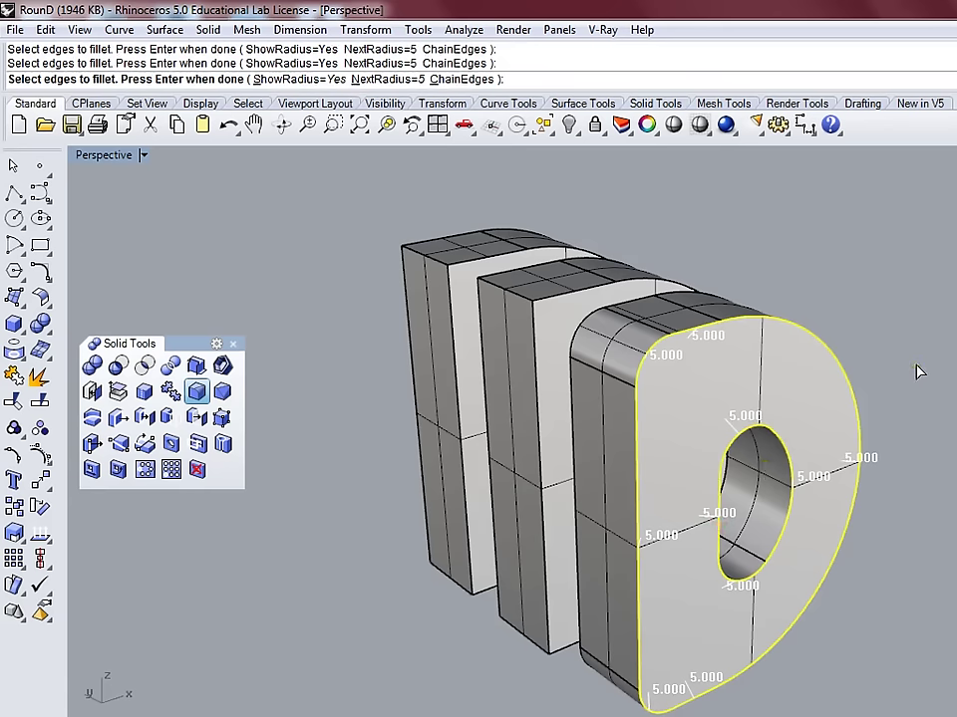
{"action": "key", "text": "Return"}
{"action": "key", "text": "Return"}
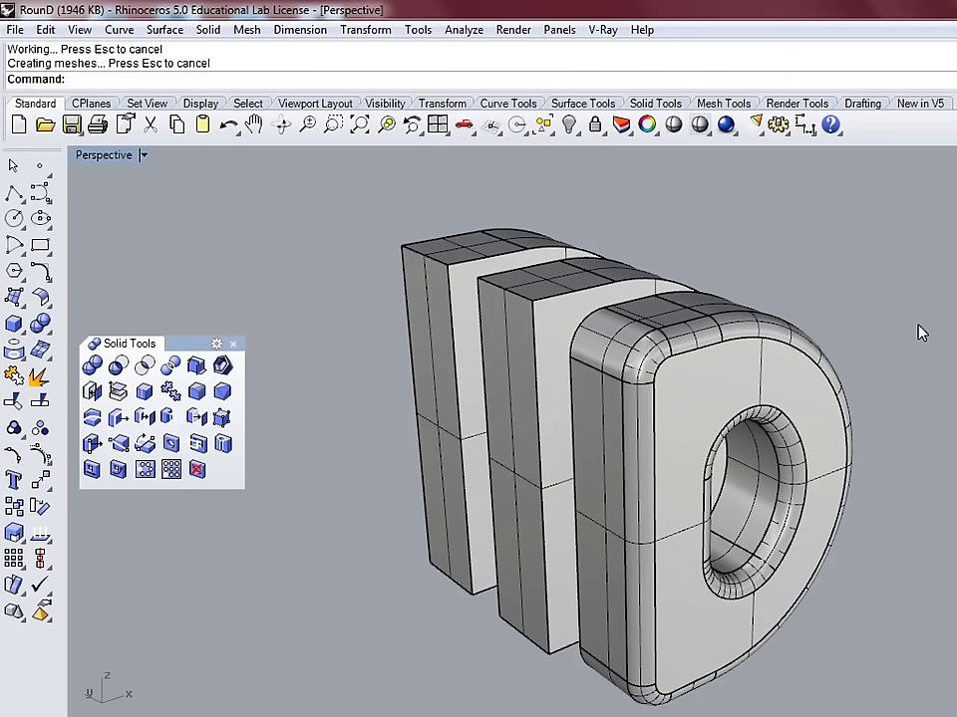
- Hide the frontmost D with the finished fillets
{"action": "left_click", "coordinate": [818, 380]}
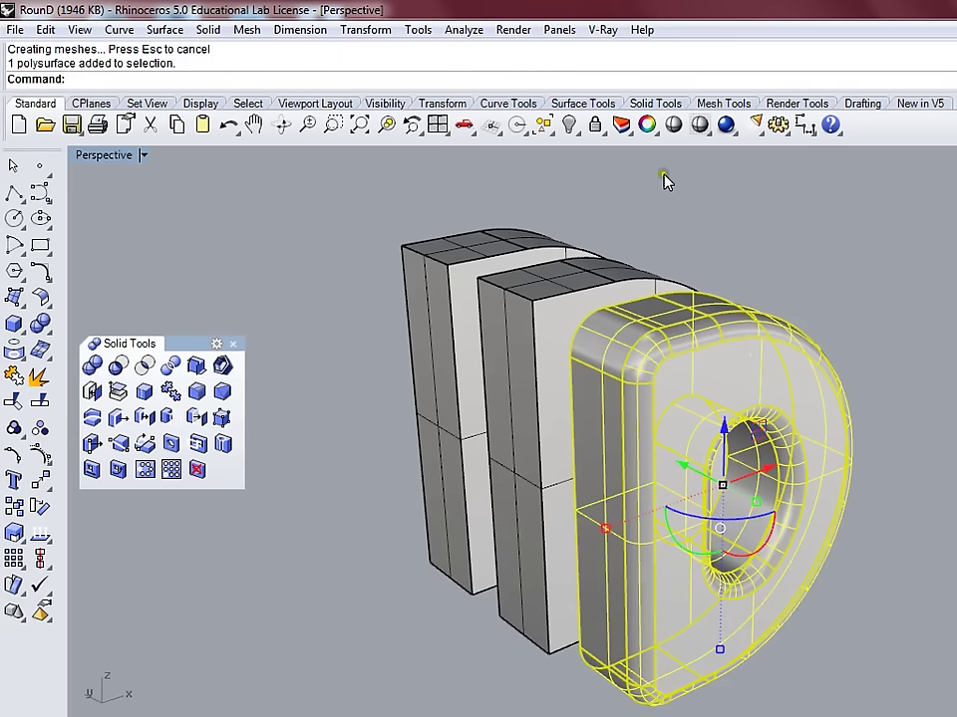
{"action": "left_click", "coordinate": [569, 125]}
{"action": "right_click_drag", "start_coordinate": [682, 342], "coordinate": [668, 363]}
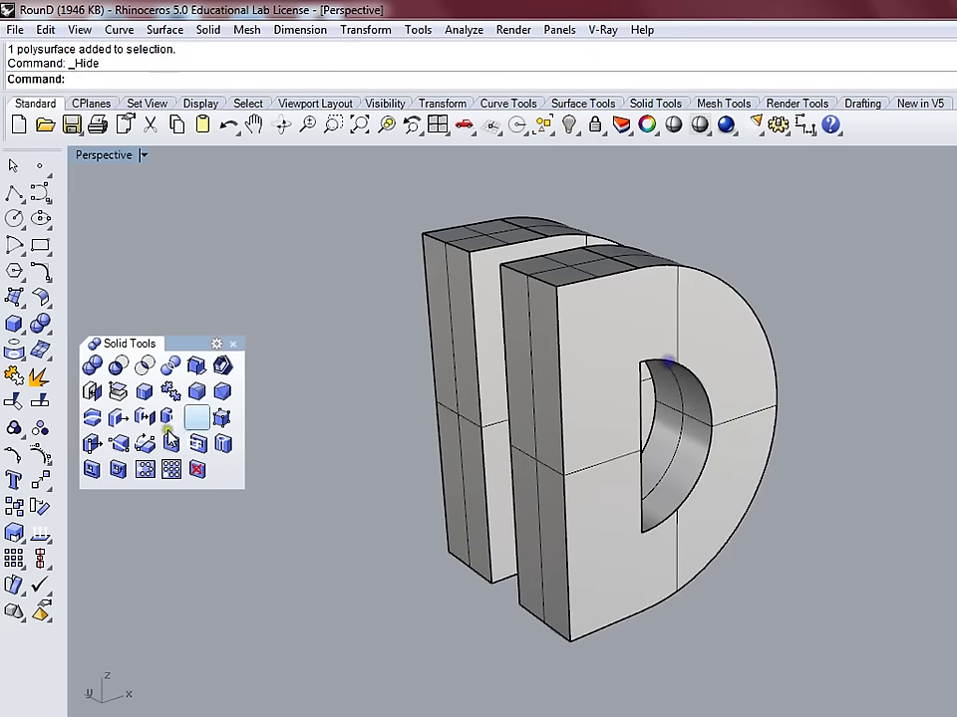
- Start an edge fillet with radius 10 on the front D's four straight corner edges, two on the body and two inside the hole
{"action": "left_click", "coordinate": [196, 391]}
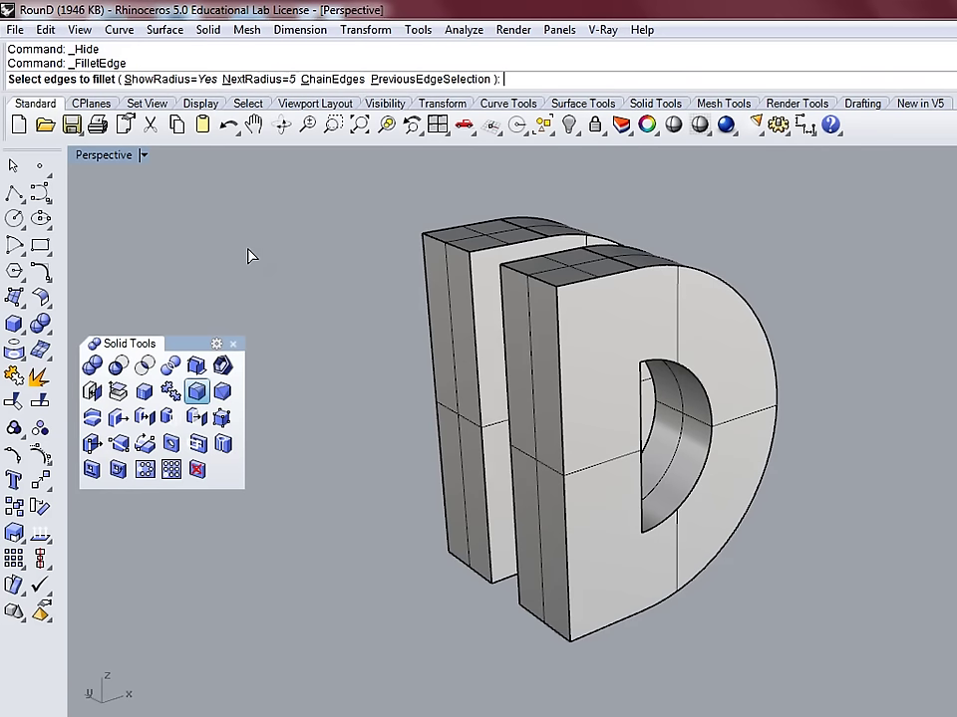
{"action": "type", "text": "10"}
{"action": "key", "text": "Return"}
{"action": "left_click", "coordinate": [538, 280]}
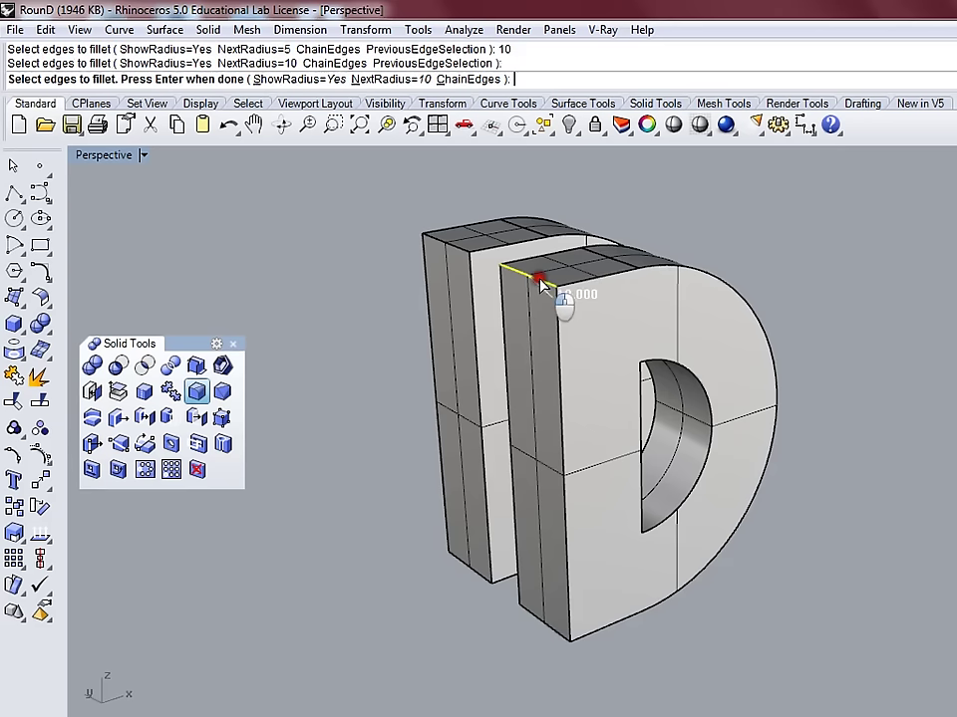
{"action": "left_click", "coordinate": [626, 358]}
{"action": "left_click", "coordinate": [634, 525]}
{"action": "left_click", "coordinate": [545, 628]}
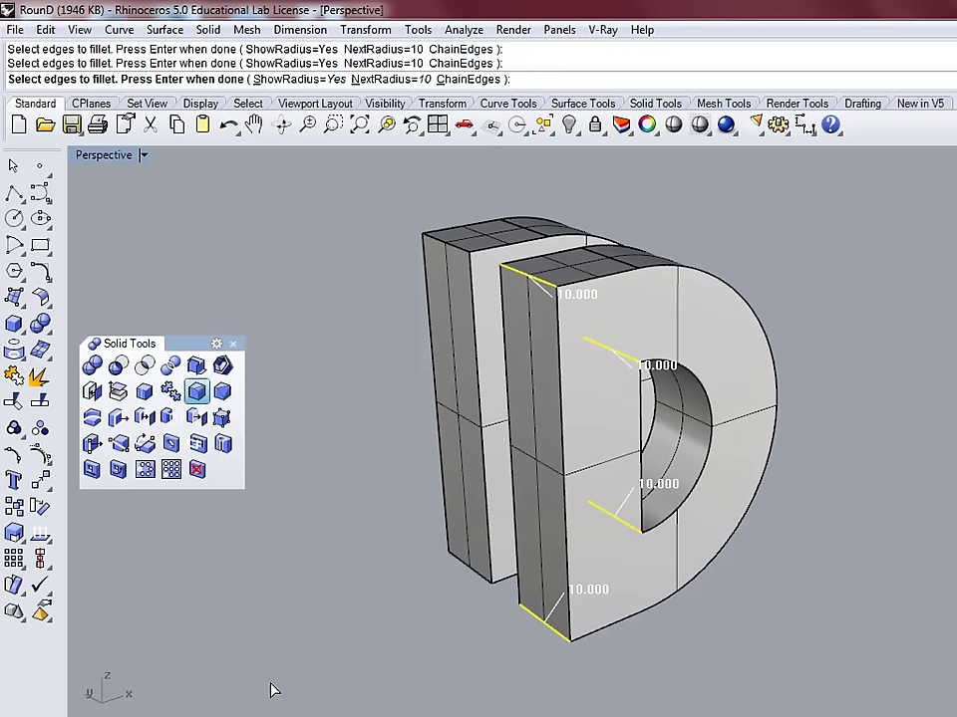
- Add all front-face edges of the outline and hole at radius 5 to the same fillet, and apply it with the radius 10 corners
{"action": "type", "text": "5"}
{"action": "key", "text": "Return"}
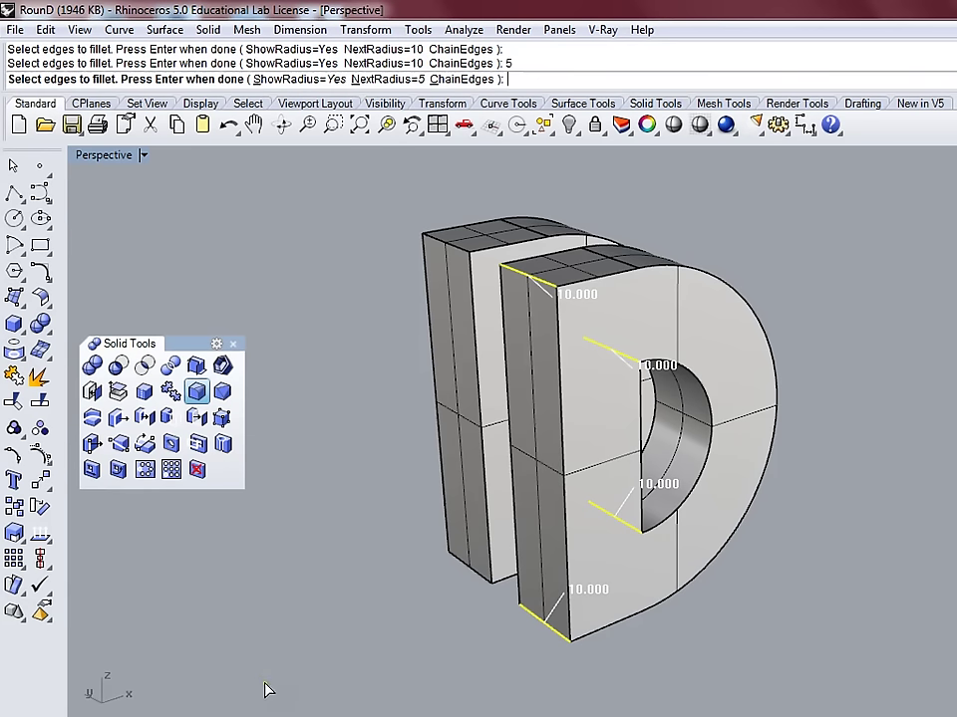
{"action": "left_click", "coordinate": [557, 317]}
{"action": "left_click", "coordinate": [661, 271]}
{"action": "left_click", "coordinate": [686, 271]}
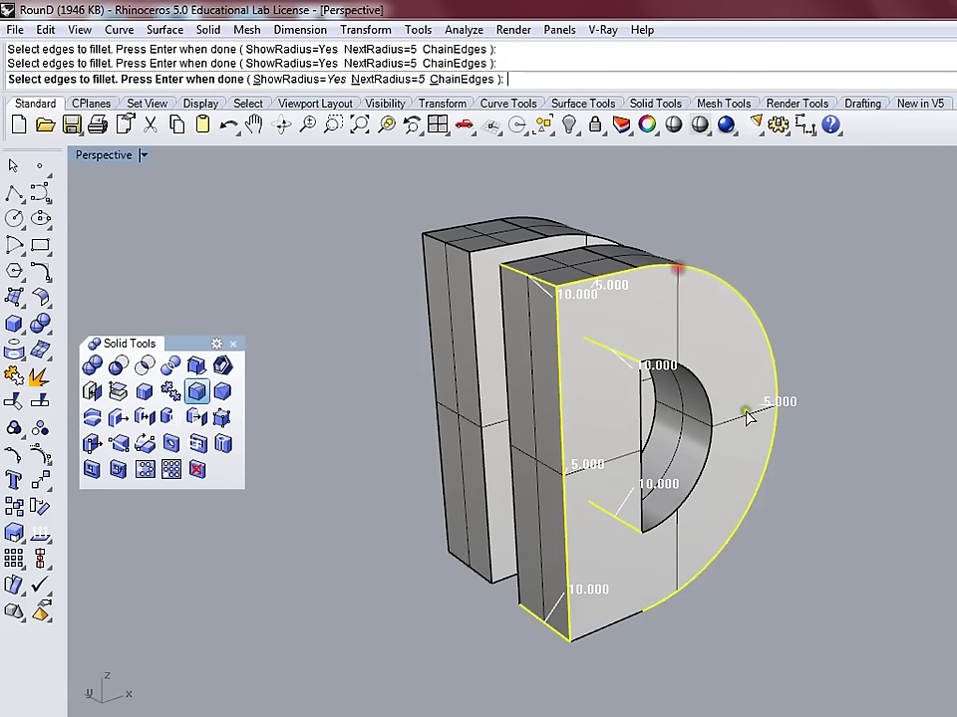
{"action": "left_click", "coordinate": [642, 622]}
{"action": "left_click", "coordinate": [669, 508]}
{"action": "left_click", "coordinate": [649, 443]}
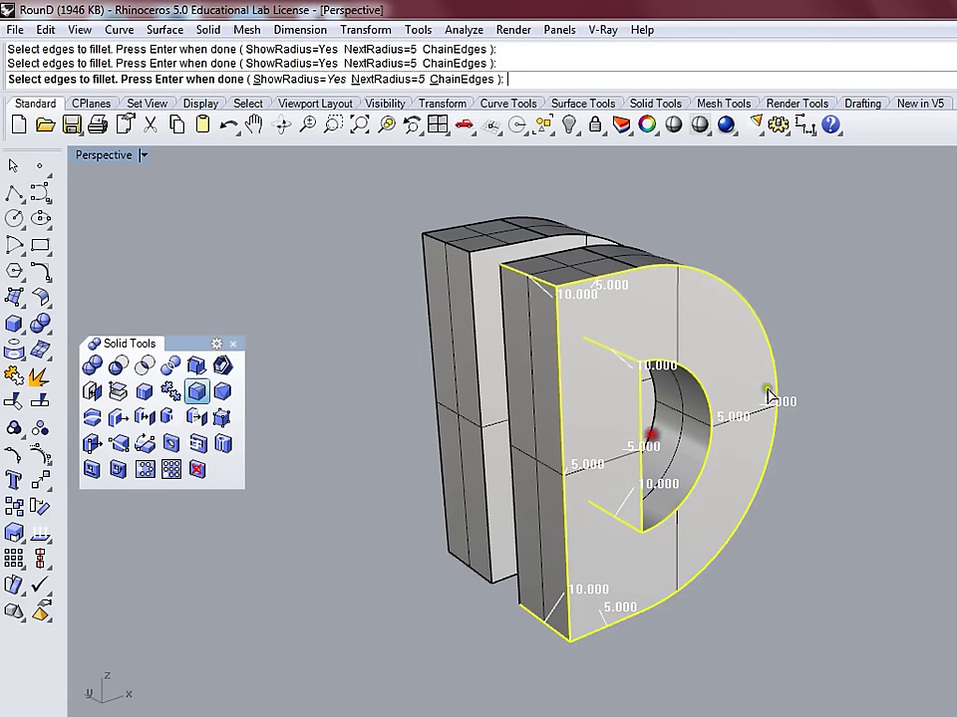
{"action": "right_click", "coordinate": [906, 314]}
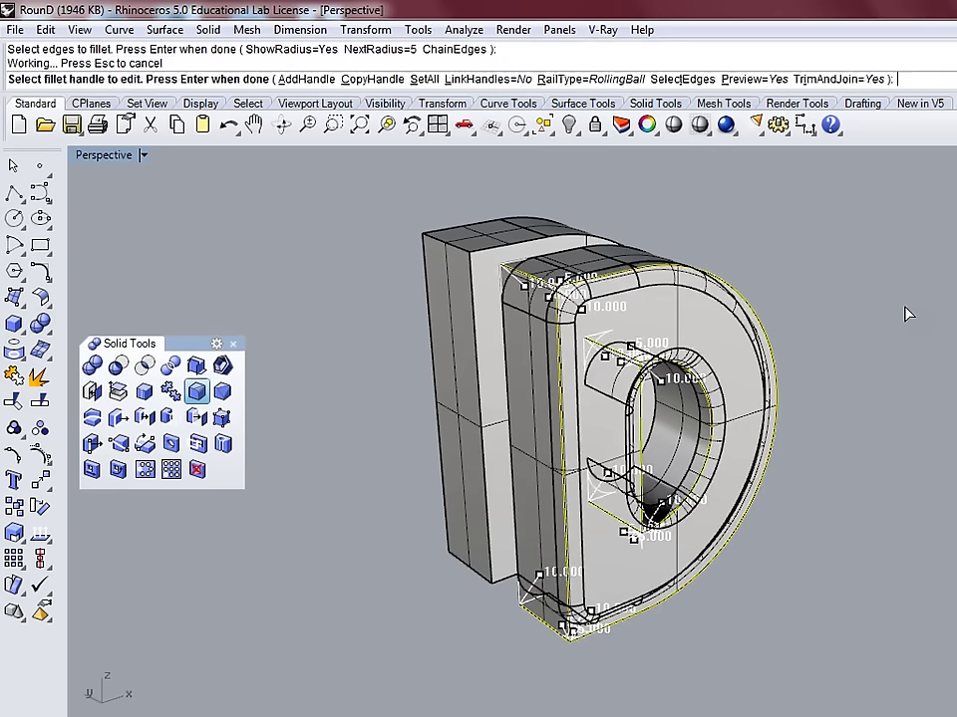
{"action": "right_click", "coordinate": [906, 314]}
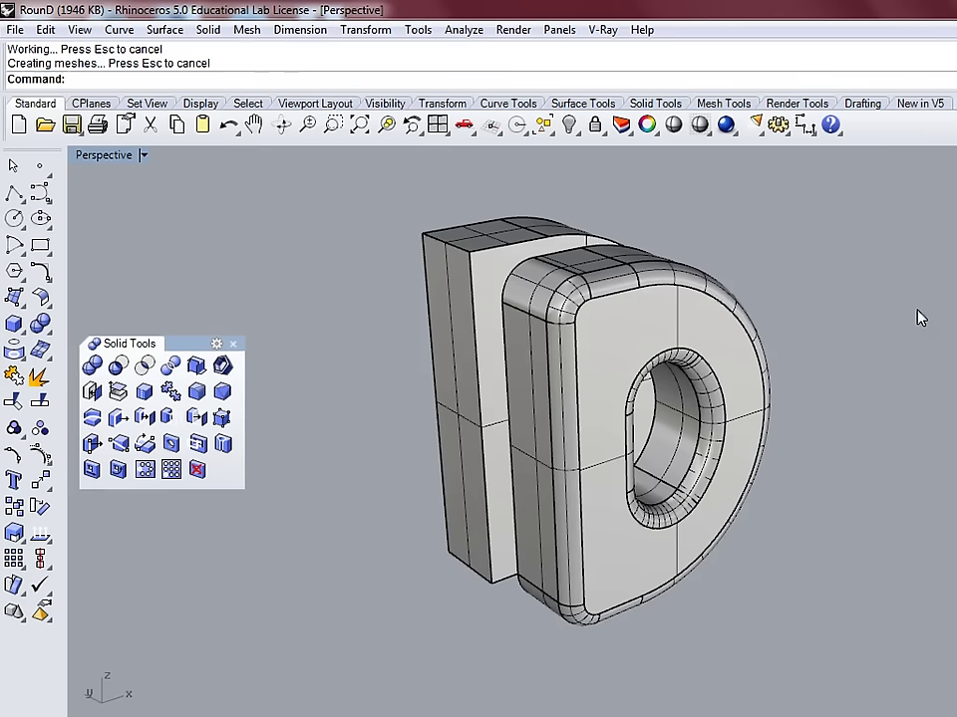
- Move the unfilleted D away from the rounded one so the two stand apart
{"action": "scroll", "coordinate": [715, 422], "scroll_direction": "up", "scroll_amount": 5}
{"action": "left_click", "coordinate": [695, 493]}
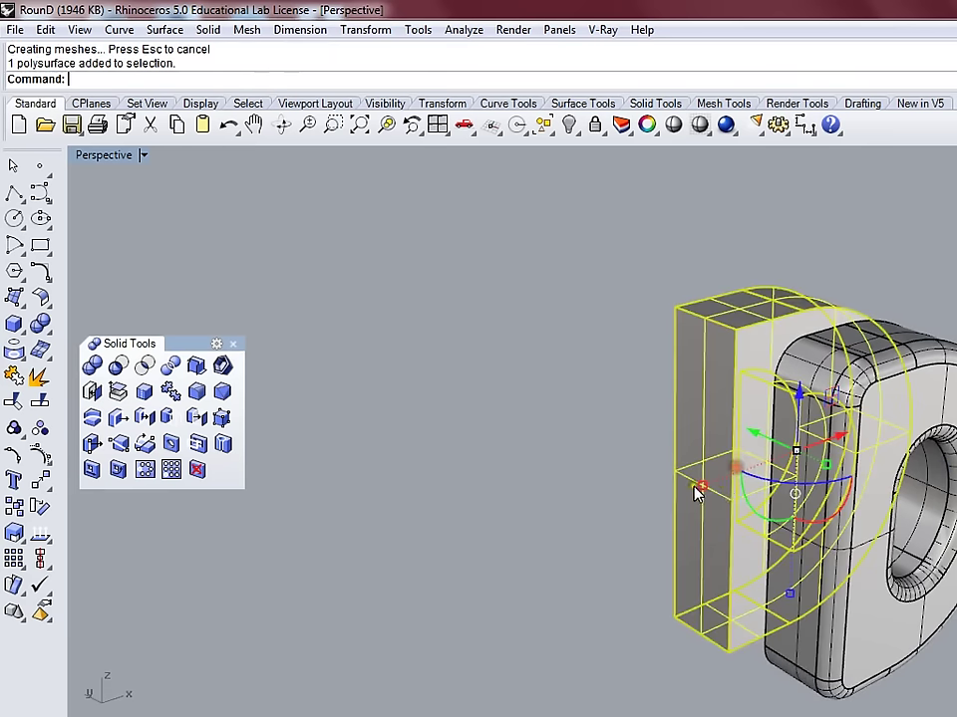
{"action": "left_click_drag", "start_coordinate": [695, 492], "coordinate": [602, 459]}
{"action": "left_click", "coordinate": [894, 273]}
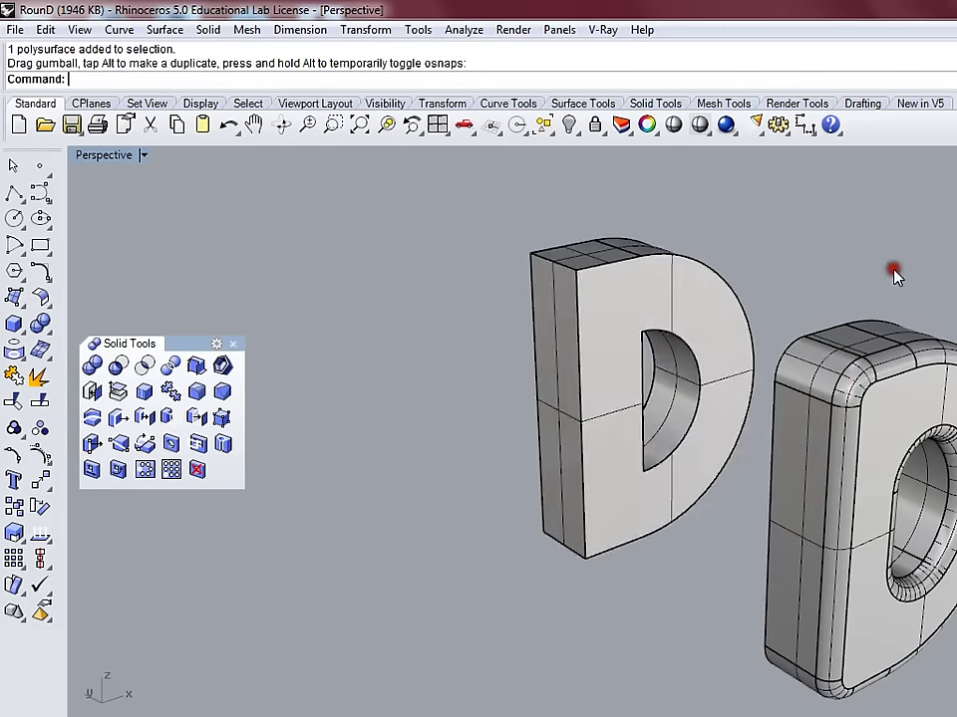
- Start an edge fillet with radius 10 on the unfilleted D's front-face edges, around both the outer outline and the hole
{"action": "right_click_drag", "start_coordinate": [832, 297], "coordinate": [657, 320]}
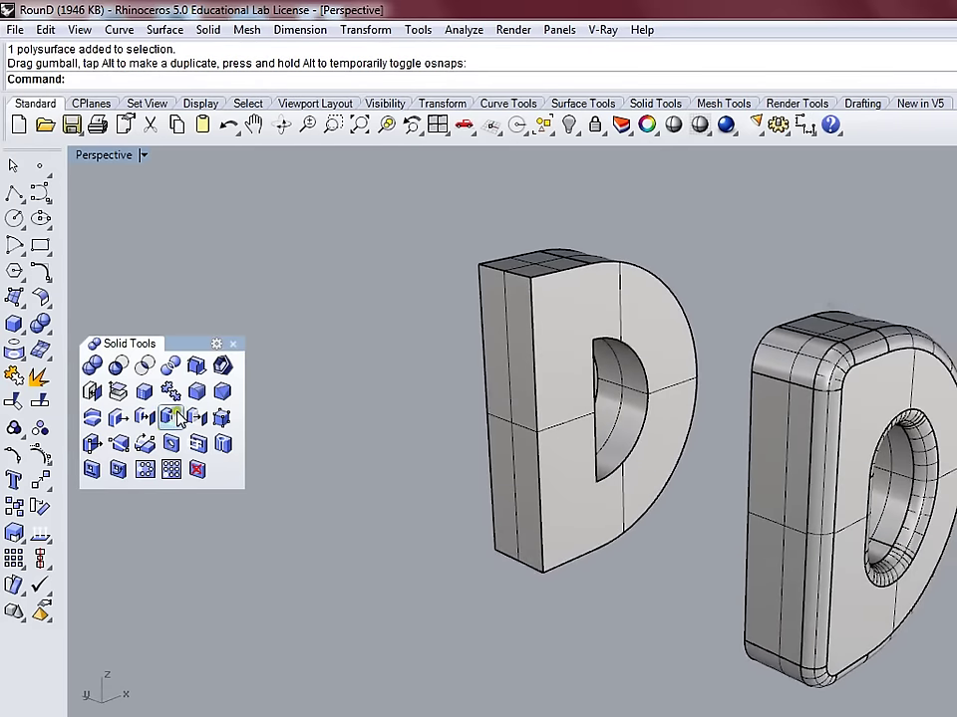
{"action": "left_click", "coordinate": [196, 391]}
{"action": "type", "text": "10"}
{"action": "key", "text": "Return"}
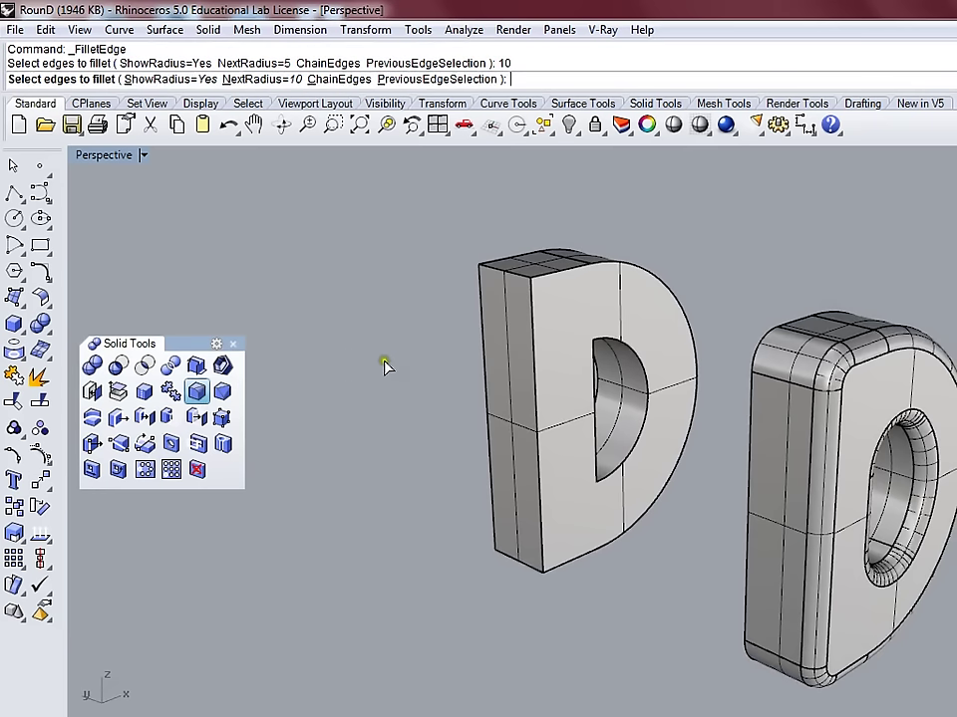
{"action": "left_click", "coordinate": [536, 291]}
{"action": "left_click", "coordinate": [628, 267]}
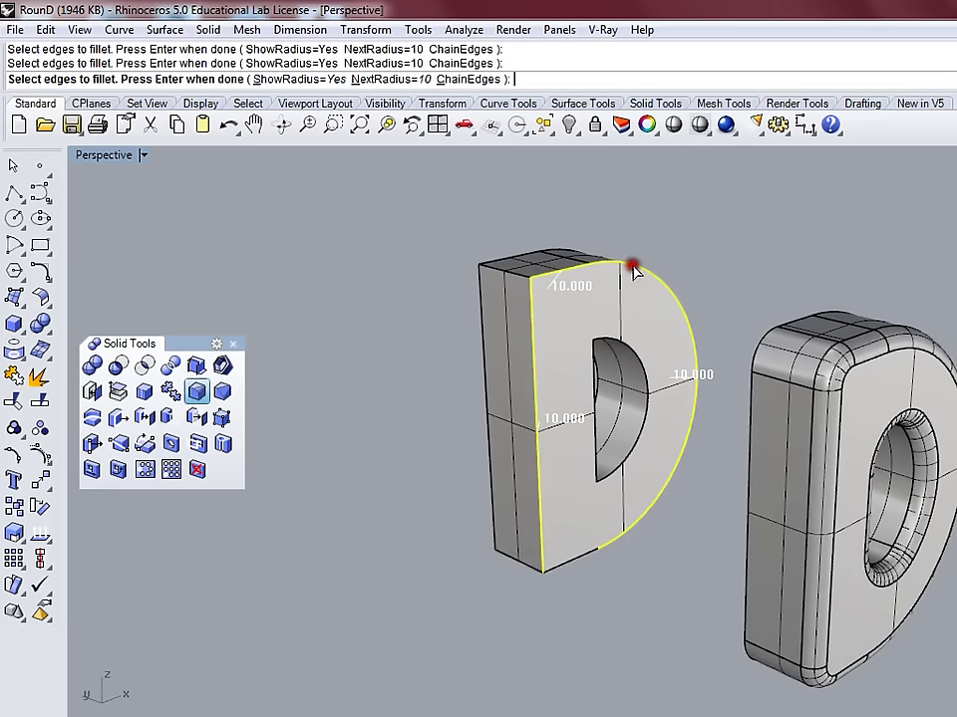
{"action": "left_click", "coordinate": [571, 564]}
{"action": "left_click", "coordinate": [600, 458]}
- Add the D's four straight corner edges at radius 5 to the same fillet and apply it
{"action": "type", "text": "5"}
{"action": "key", "text": "Return"}
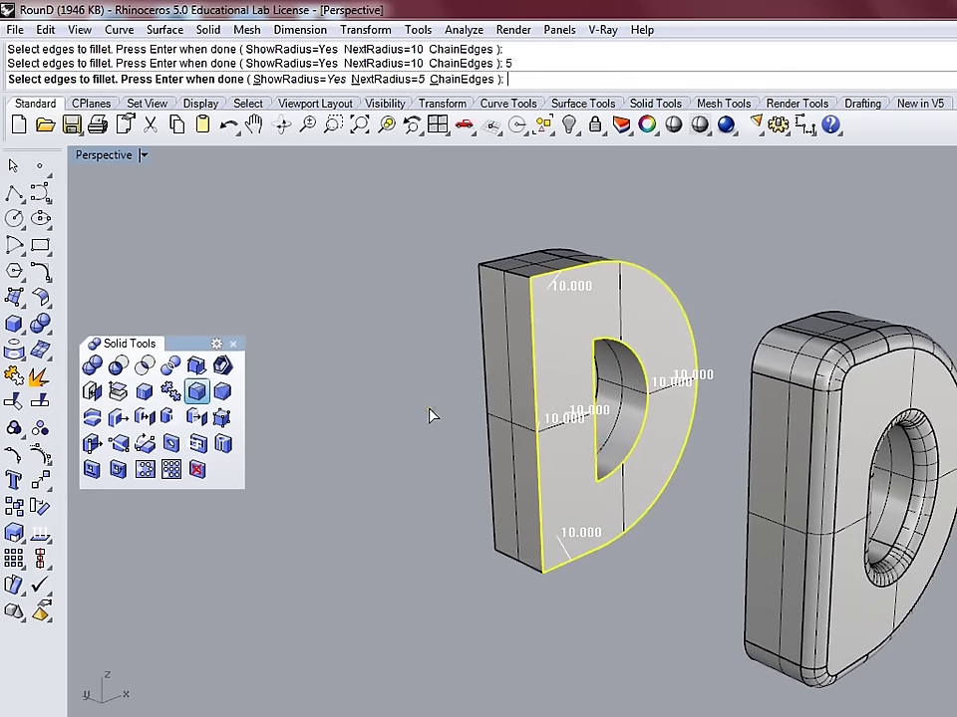
{"action": "left_click", "coordinate": [512, 277]}
{"action": "left_click", "coordinate": [604, 463]}
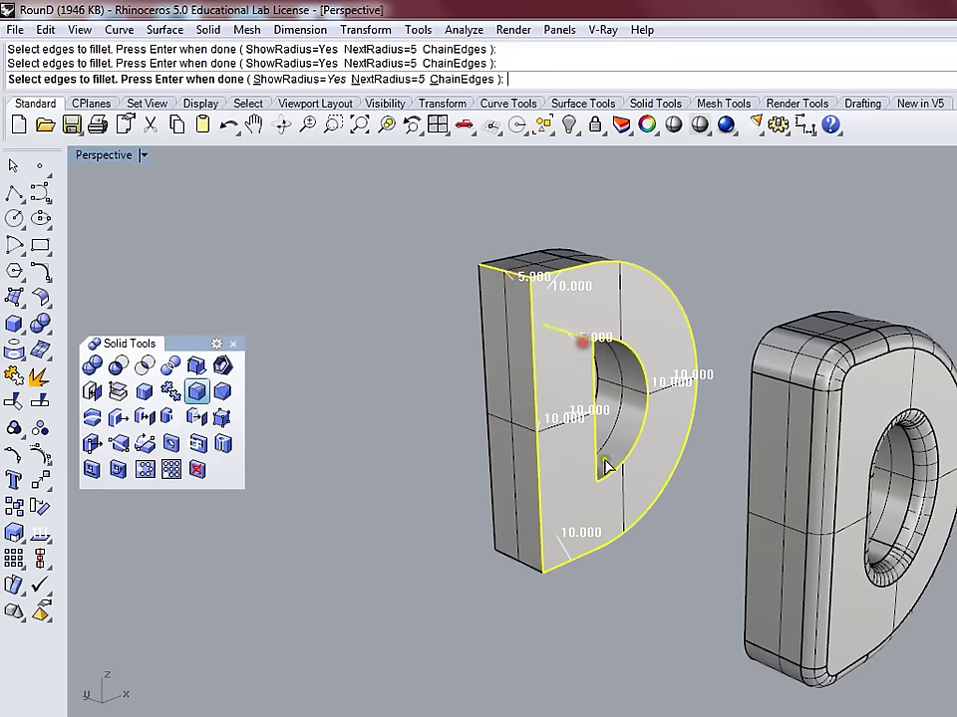
{"action": "left_click", "coordinate": [604, 468]}
{"action": "left_click", "coordinate": [516, 563]}
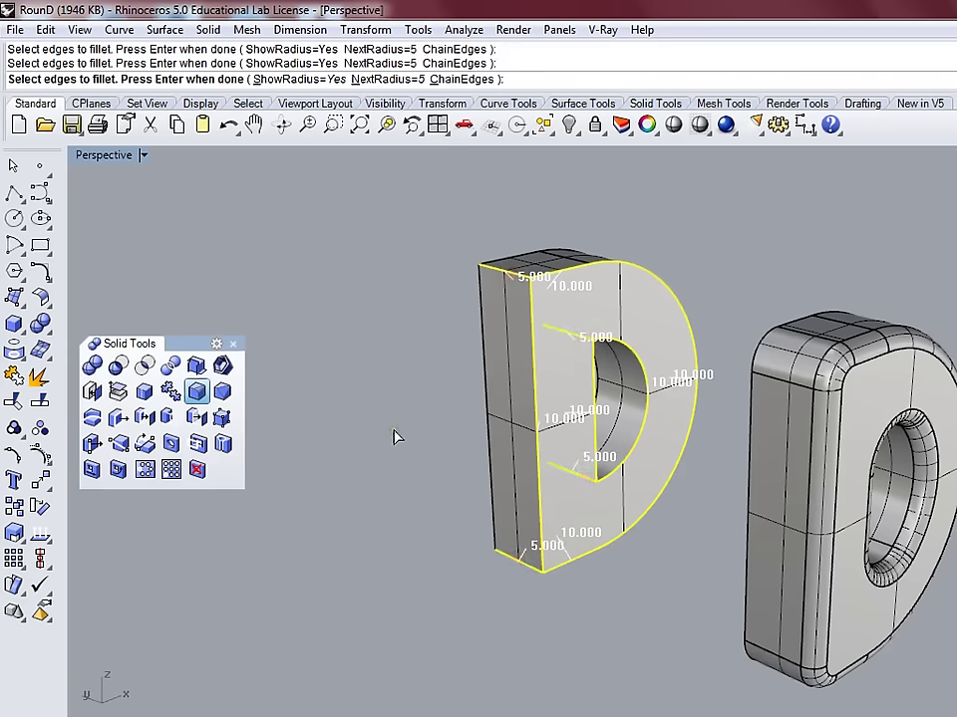
{"action": "key", "text": "Return"}
{"action": "key", "text": "Return"}
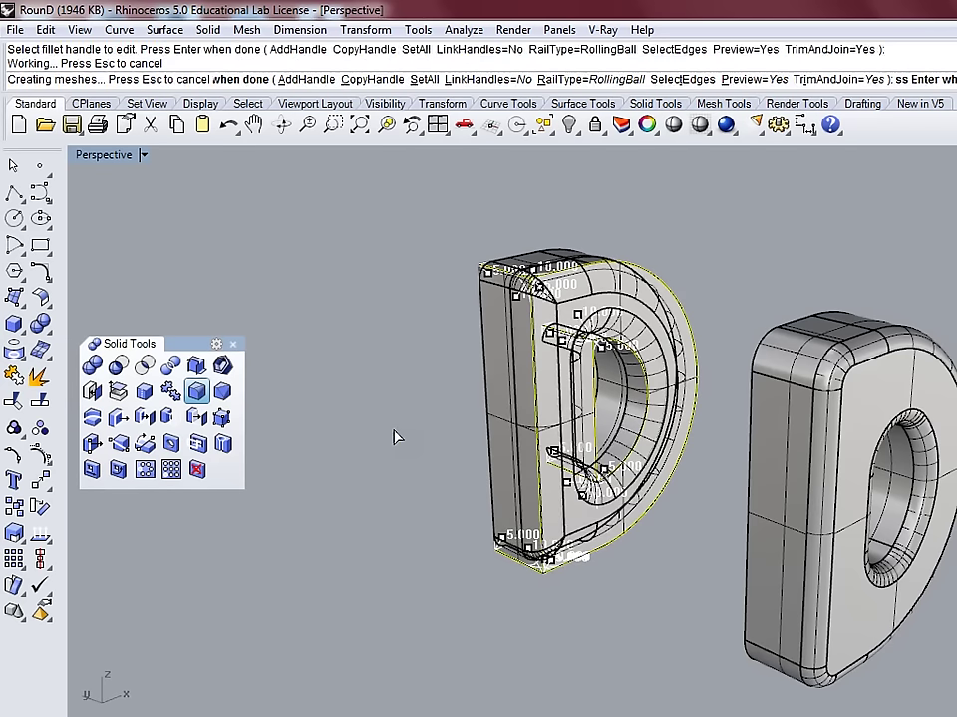
- Switch the Perspective view to Rendered display and compare the corner transitions of the two filleted Ds up close
{"action": "right_click_drag", "start_coordinate": [755, 254], "coordinate": [729, 286]}
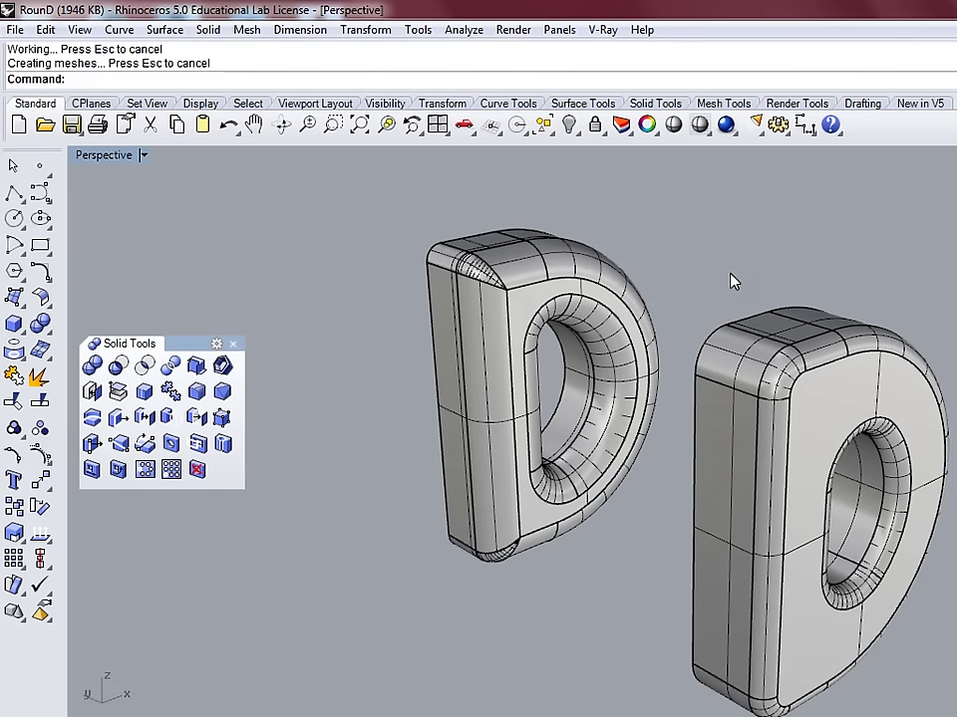
{"action": "middle_click", "coordinate": [732, 282]}
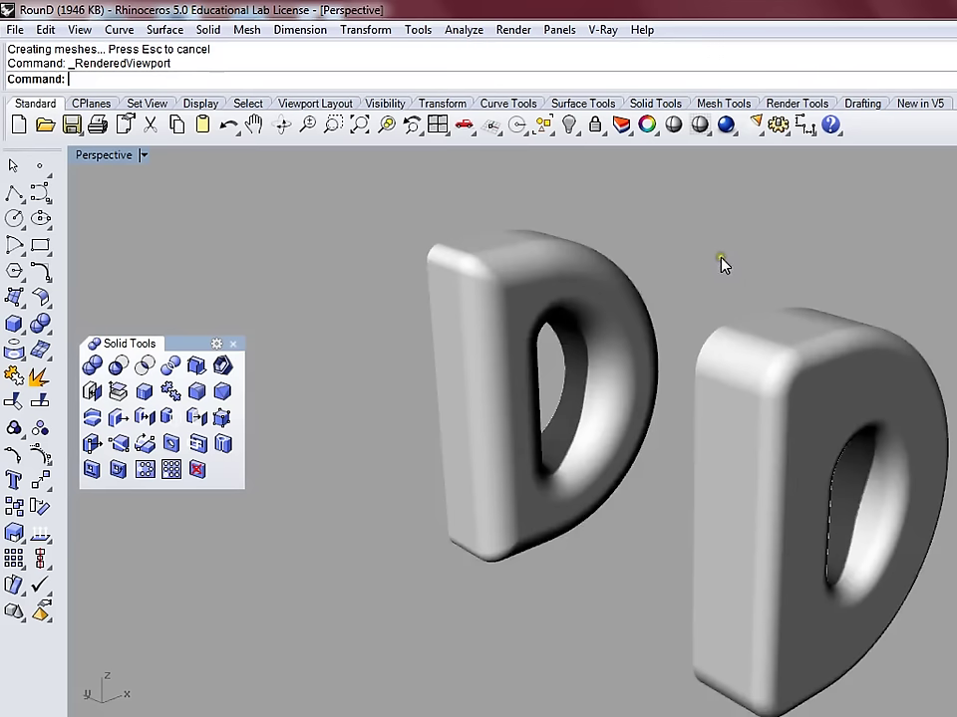
{"action": "middle_click", "coordinate": [703, 267]}
{"action": "right_click_drag", "start_coordinate": [702, 267], "coordinate": [639, 238]}
{"action": "scroll", "coordinate": [658, 297], "scroll_direction": "up", "scroll_amount": 5}
{"action": "right_click_drag", "start_coordinate": [634, 287], "coordinate": [760, 331]}
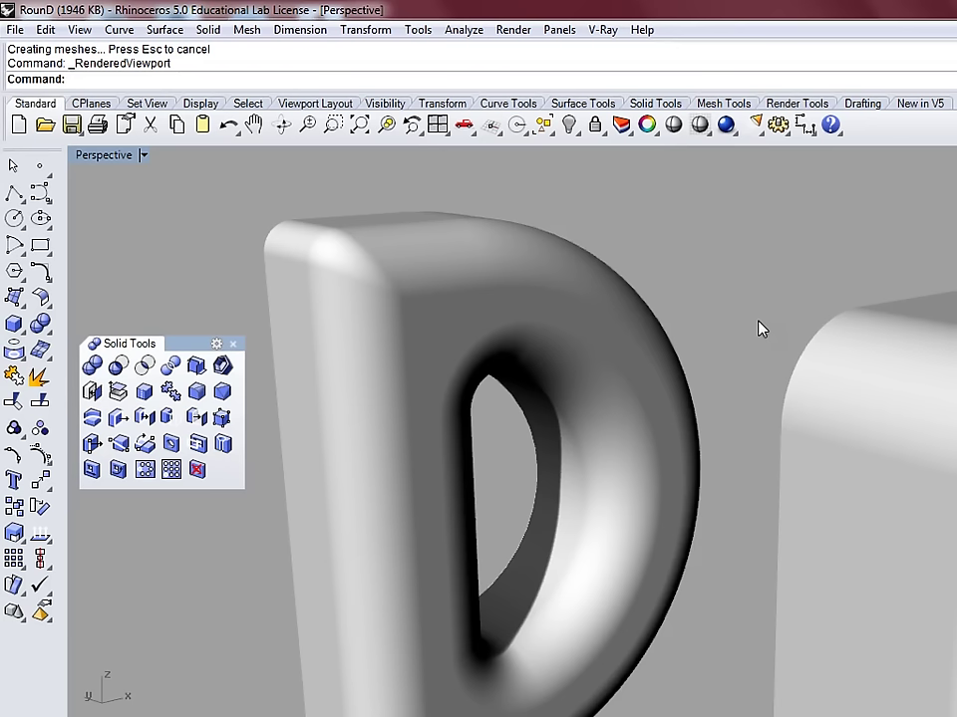
{"action": "right_click_drag", "start_coordinate": [811, 313], "coordinate": [841, 260], "text": "shift"}
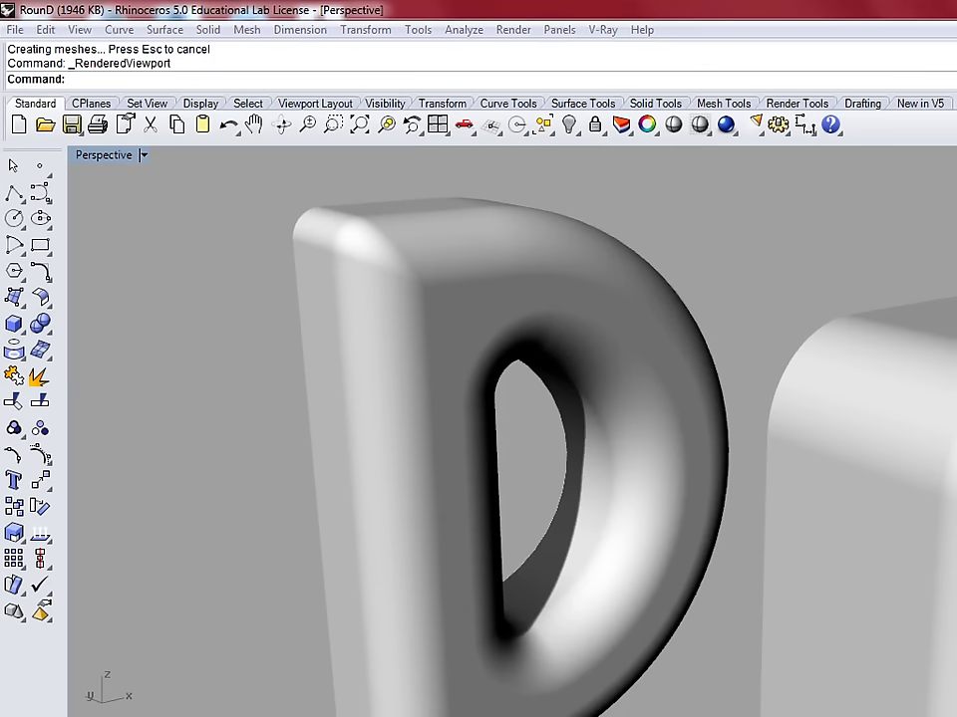
{"action": "left_click", "coordinate": [752, 240]}
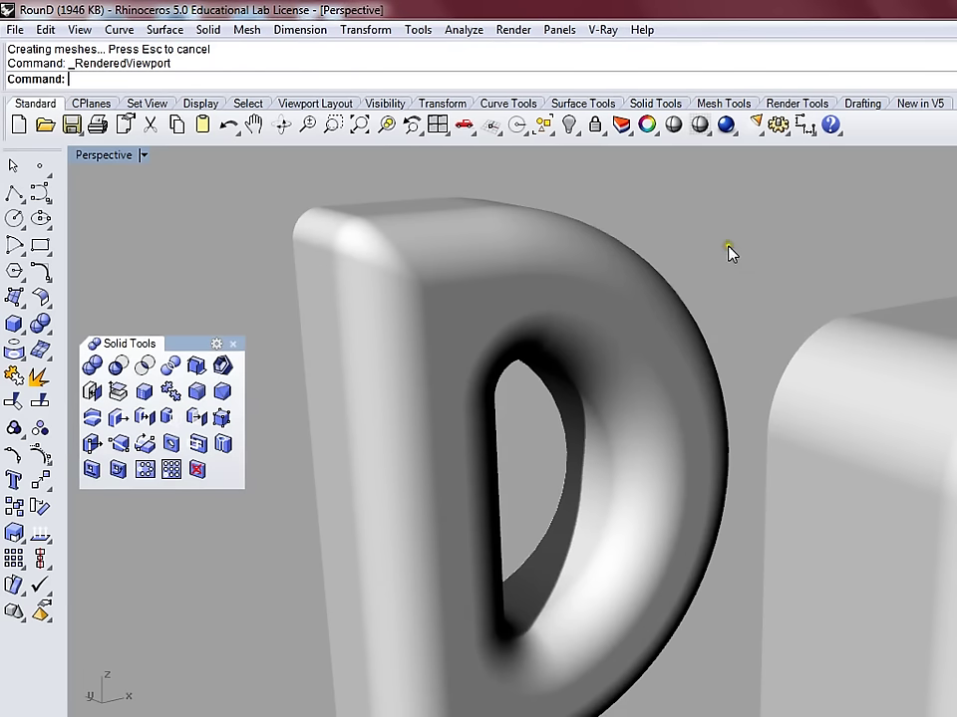
{"action": "mouse_move", "coordinate": [728, 251]}
{"action": "right_mouse_down"}
{"action": "mouse_move", "coordinate": [724, 271]}
{"action": "mouse_move", "coordinate": [709, 254]}
{"action": "mouse_move", "coordinate": [743, 271]}
{"action": "mouse_move", "coordinate": [726, 259]}
{"action": "right_mouse_up"}
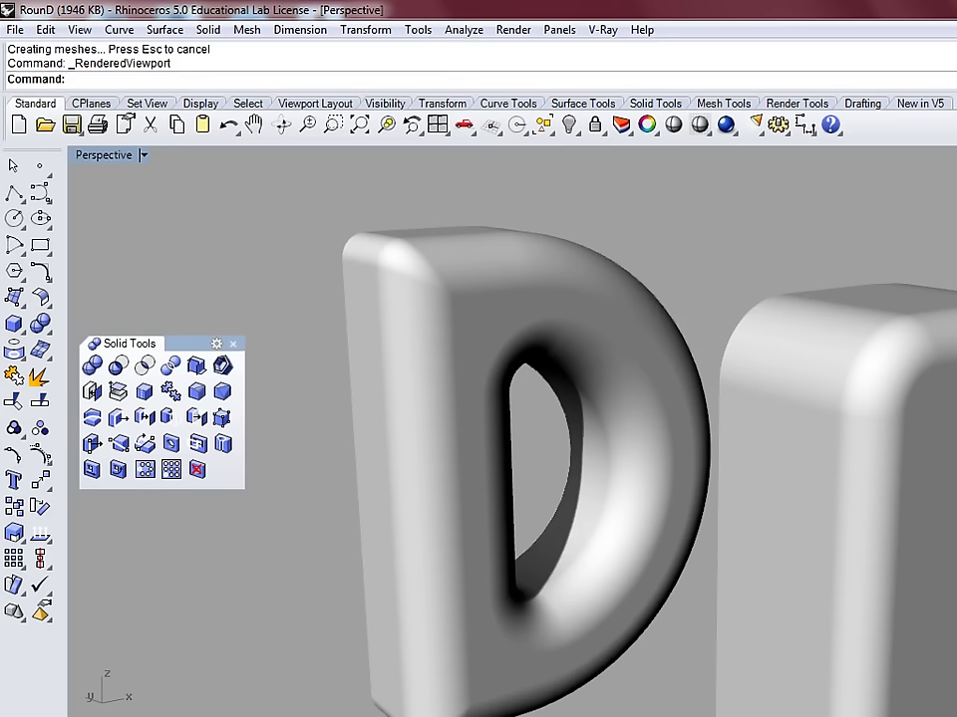
- Save the annotated zoomed screen as a PNG image in the Lesson_07 folder
{"action": "key", "text": "Escape"}
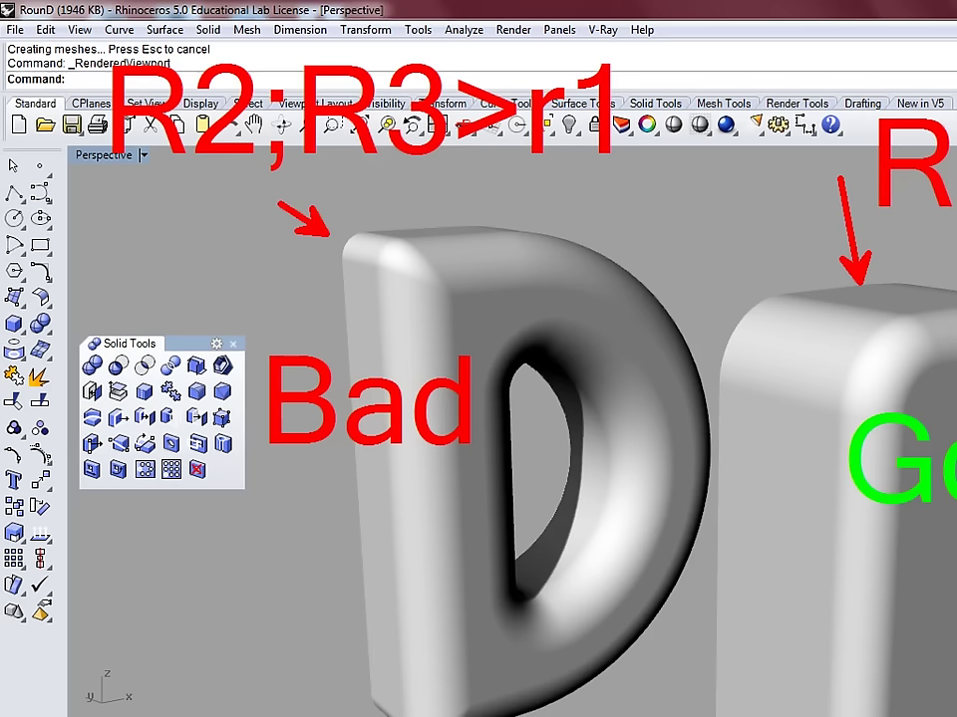
{"action": "key", "text": "ctrl+s"}
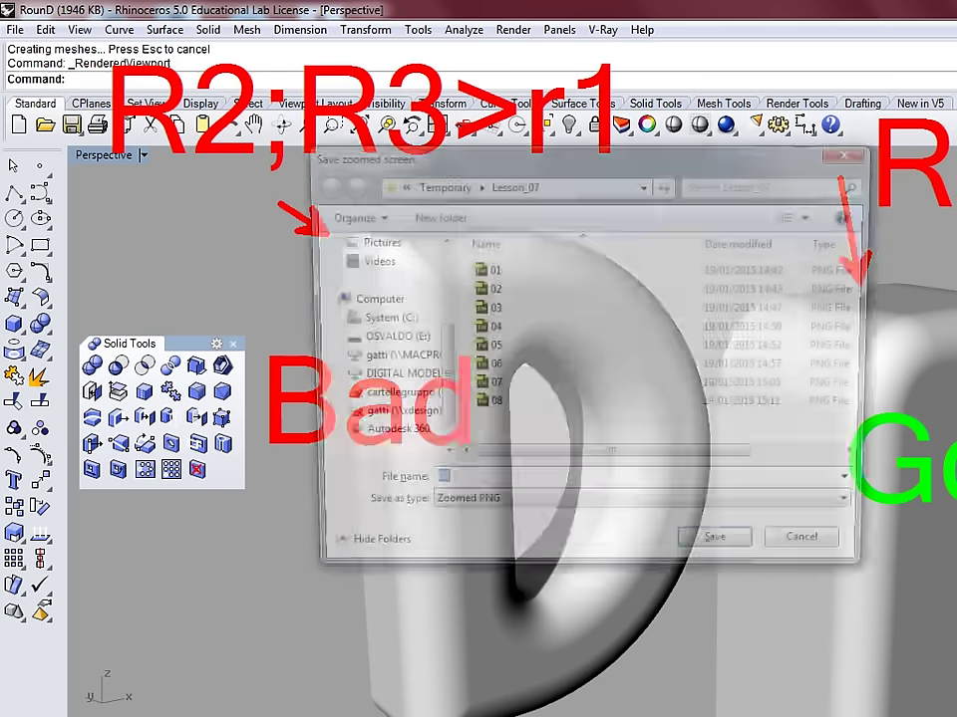
{"action": "key", "text": "Return"}
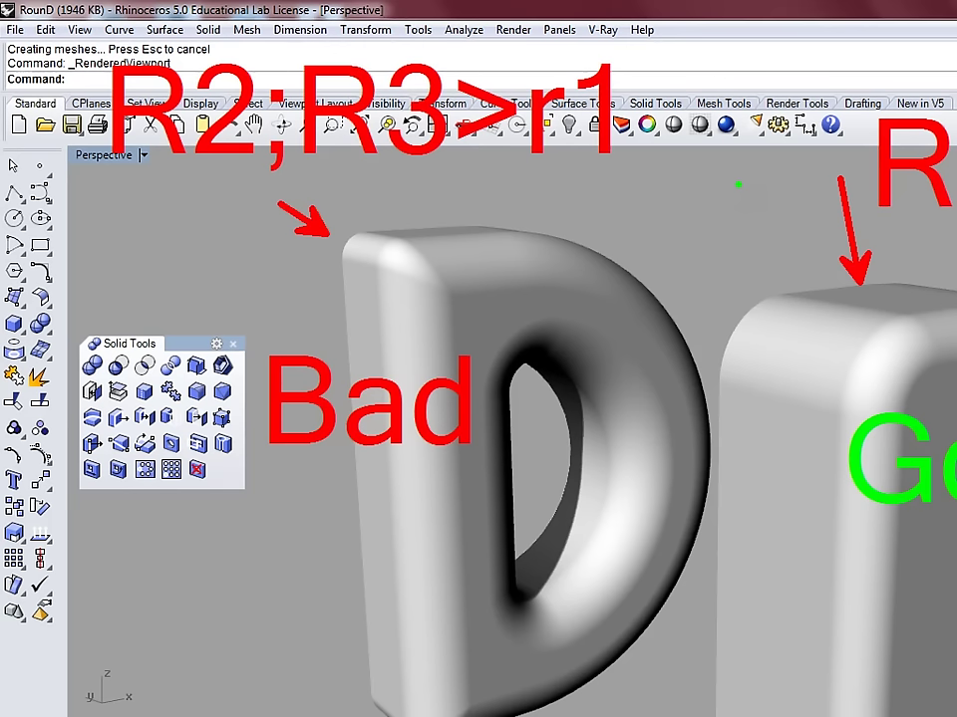
- Show only the two hidden boxes again alongside the filleted Ds
{"action": "left_click", "coordinate": [576, 137]}
{"action": "left_click", "coordinate": [619, 157]}
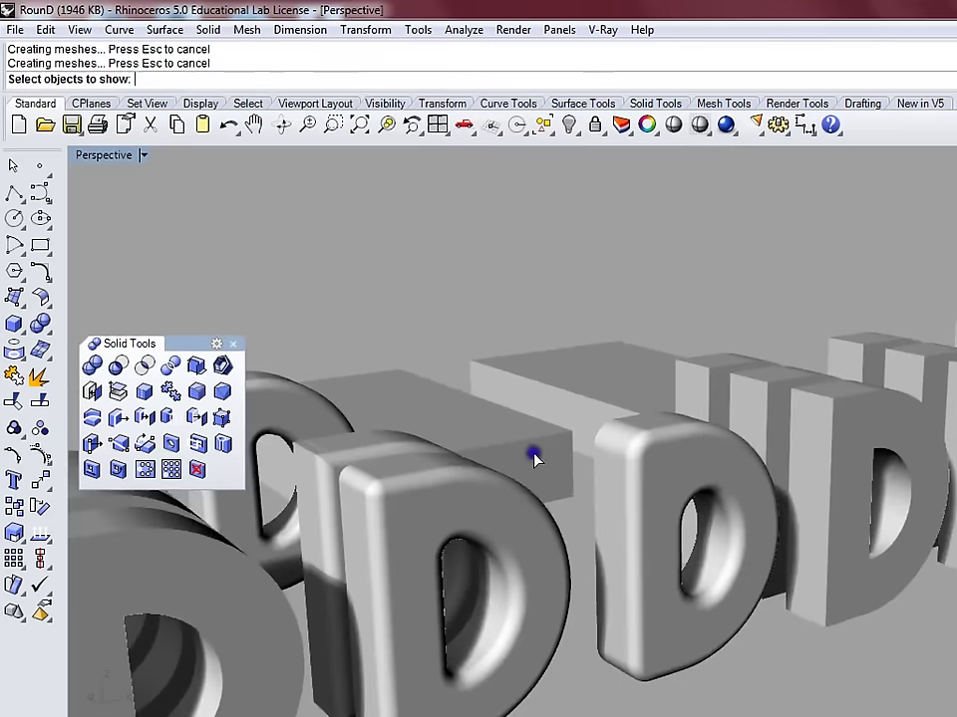
{"action": "right_click_drag", "start_coordinate": [533, 458], "coordinate": [519, 420]}
{"action": "left_click", "coordinate": [762, 198]}
{"action": "left_click", "coordinate": [591, 239]}
{"action": "key", "text": "Return"}
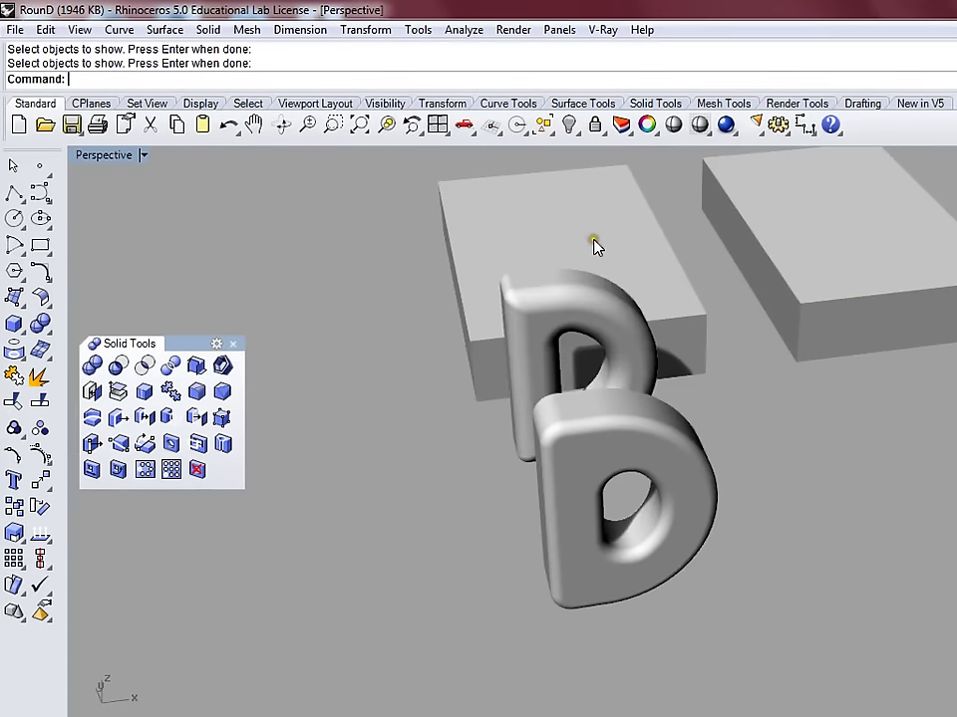
- Hide both filleted Ds, leaving only the two boxes
{"action": "right_click_drag", "start_coordinate": [593, 246], "coordinate": [488, 430]}
{"action": "left_click", "coordinate": [487, 430]}
{"action": "left_click", "coordinate": [508, 551]}
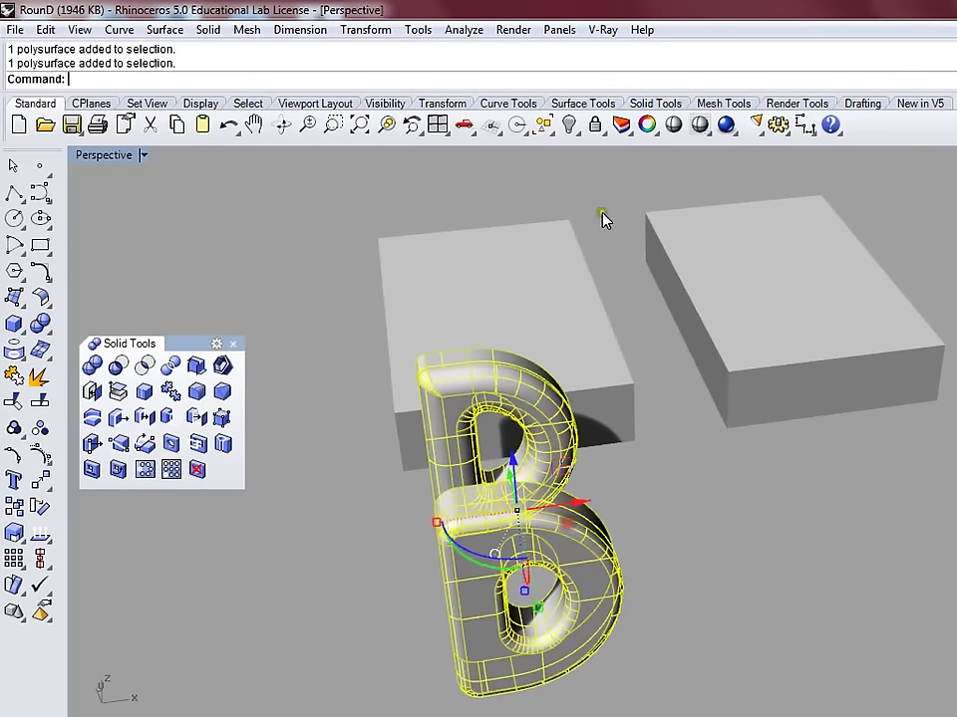
{"action": "left_click", "coordinate": [568, 135]}
- Start an edge fillet with radius 10 on the first box, keeping only its four vertical edges in the selection
{"action": "left_click", "coordinate": [197, 391]}
{"action": "right_click_drag", "start_coordinate": [469, 458], "coordinate": [519, 324]}
{"action": "type", "text": "10"}
{"action": "key", "text": "Return"}
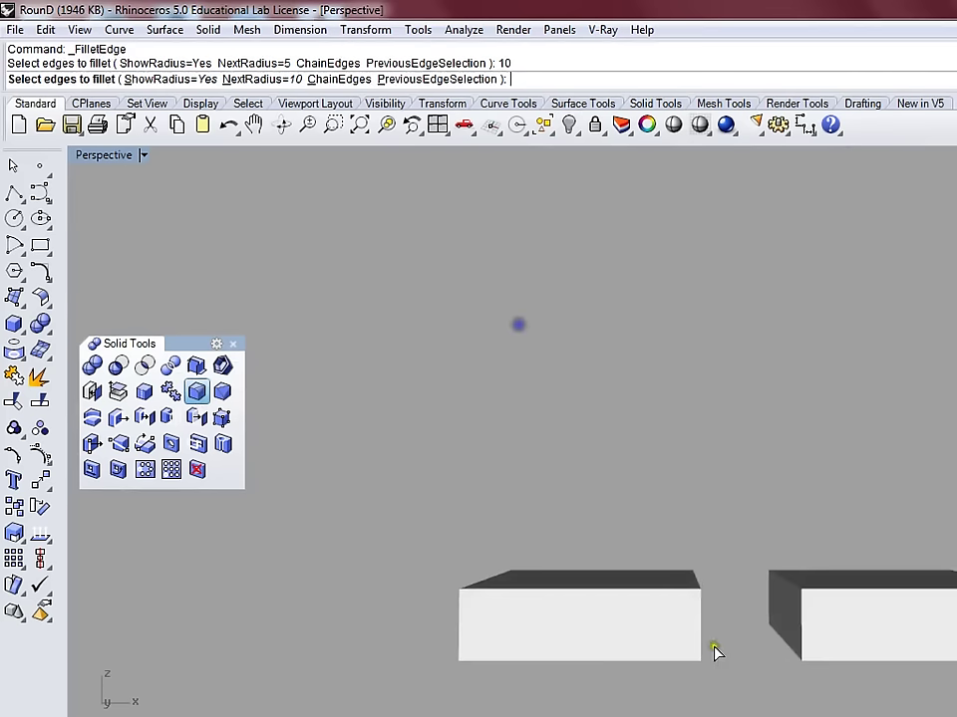
{"action": "left_click_drag", "start_coordinate": [726, 613], "coordinate": [387, 631]}
{"action": "right_click_drag", "start_coordinate": [609, 600], "coordinate": [606, 421]}
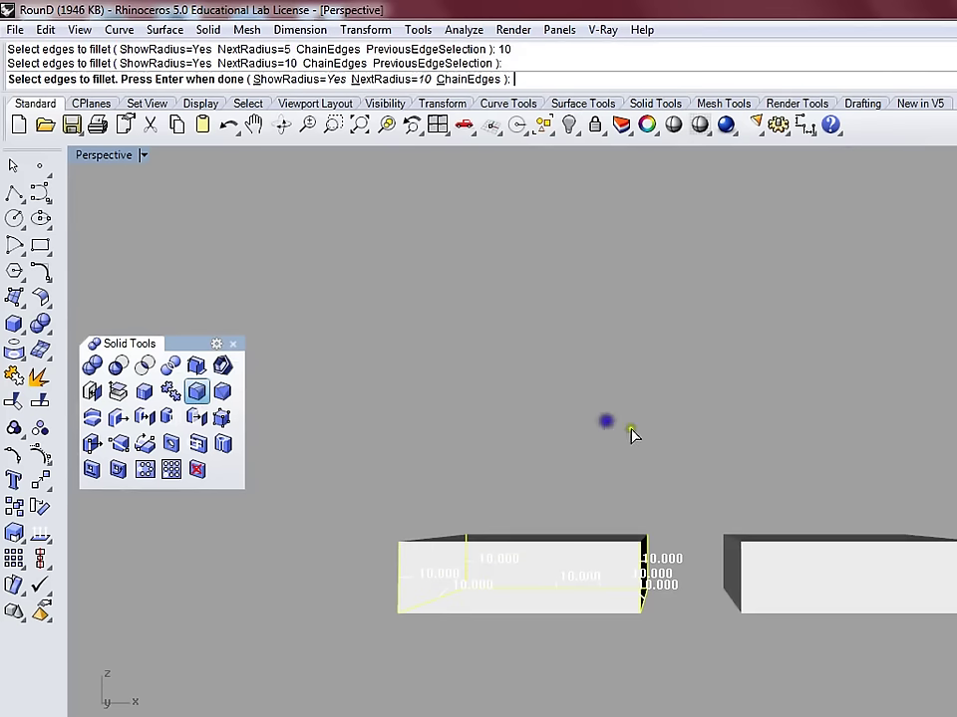
{"action": "left_click", "coordinate": [588, 598]}
{"action": "right_click_drag", "start_coordinate": [656, 604], "coordinate": [720, 594]}
{"action": "left_click", "coordinate": [715, 590]}
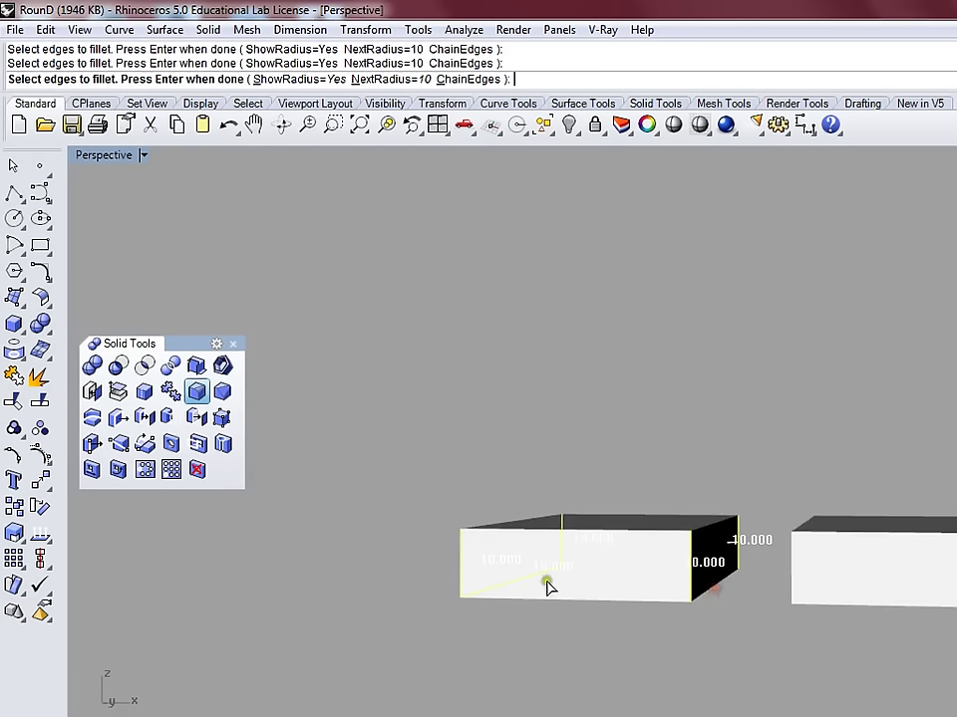
{"action": "left_click", "coordinate": [534, 572]}
- Add the horizontal edges along the front, back and one side of the second box to the radius-10 fillet selection
{"action": "right_click_drag", "start_coordinate": [781, 410], "coordinate": [908, 418]}
{"action": "left_click_drag", "start_coordinate": [908, 419], "coordinate": [814, 611]}
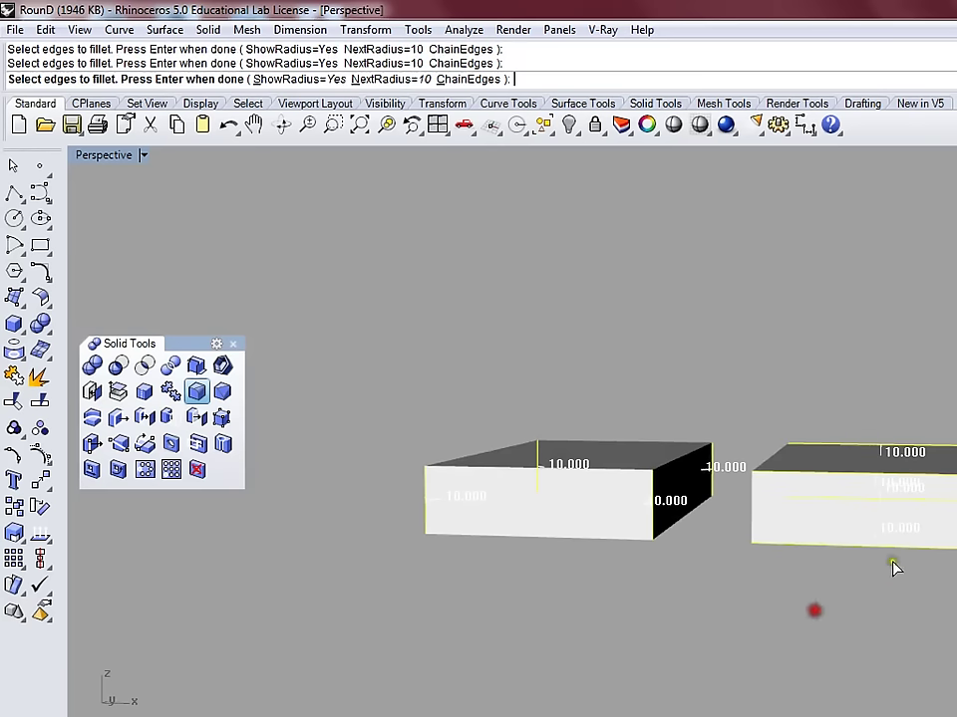
{"action": "left_click", "coordinate": [775, 455]}
{"action": "left_click", "coordinate": [770, 515]}
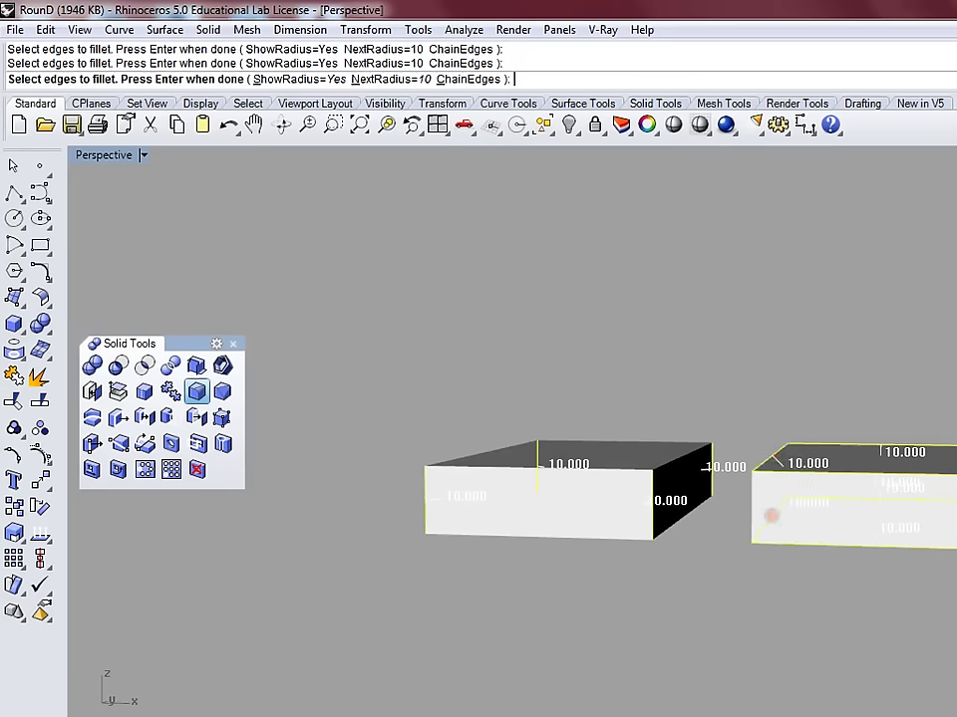
{"action": "right_click_drag", "start_coordinate": [933, 538], "coordinate": [867, 525]}
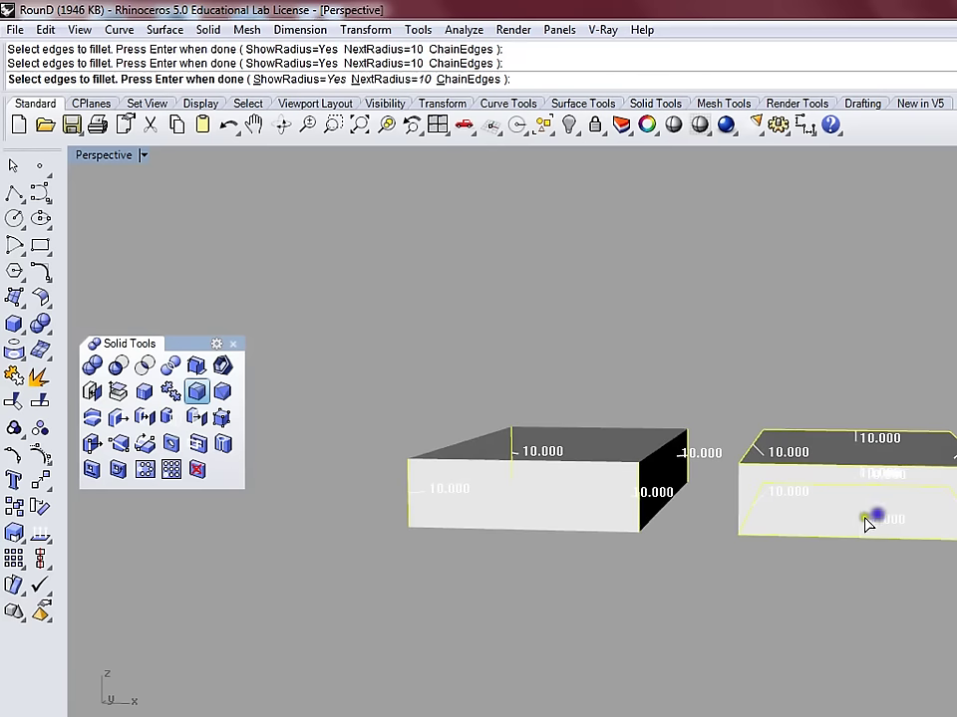
- Try filleting all remaining edges of both boxes with radius 5, and undo the combined edge fillet
{"action": "type", "text": "5"}
{"action": "key", "text": "Return"}
{"action": "left_click_drag", "start_coordinate": [946, 356], "coordinate": [353, 561]}
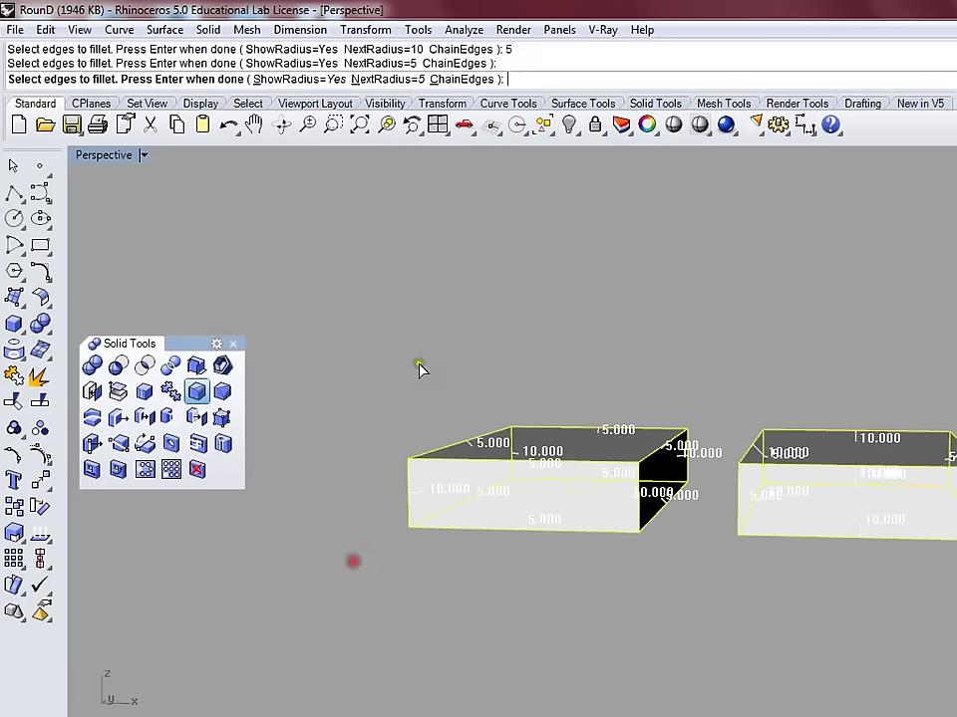
{"action": "key", "text": "Return"}
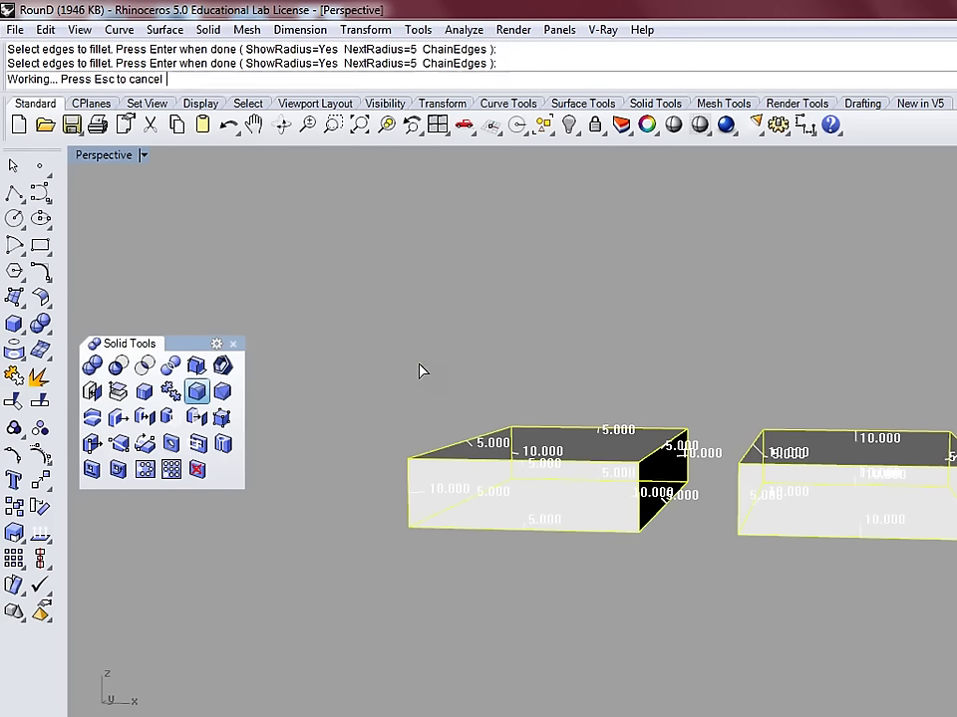
{"action": "right_click", "coordinate": [420, 370]}
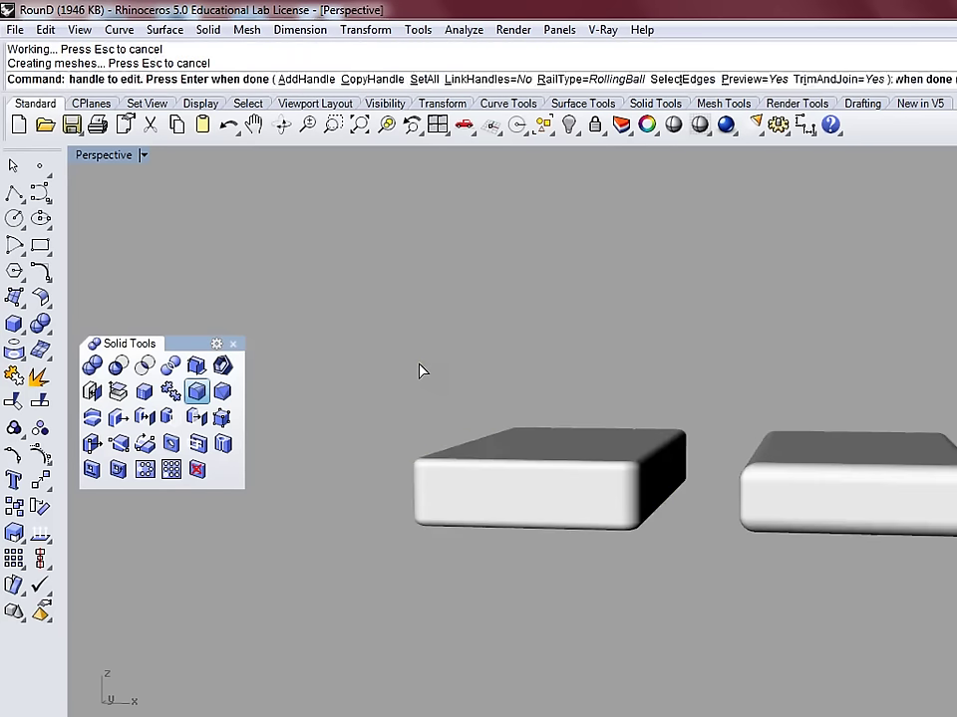
{"action": "right_click_drag", "start_coordinate": [629, 346], "coordinate": [668, 398]}
{"action": "key", "text": "ctrl+z"}
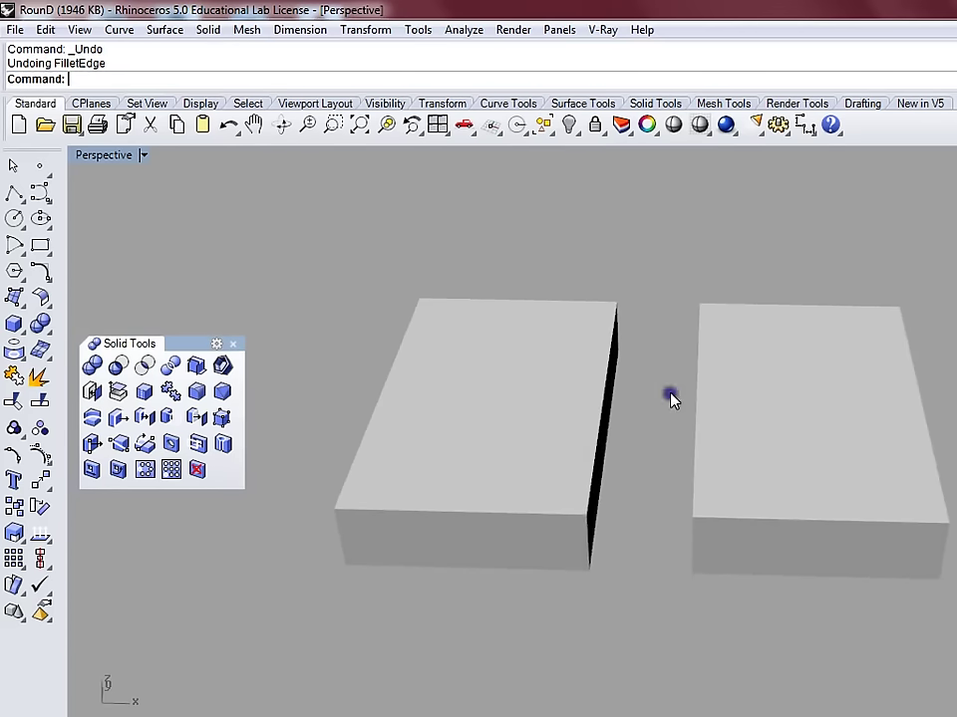
- Start a new edge fillet with radius 10 on the first box's four vertical edges, working in the four-view layout
{"action": "left_click", "coordinate": [197, 391]}
{"action": "type", "text": "10"}
{"action": "key", "text": "Return"}
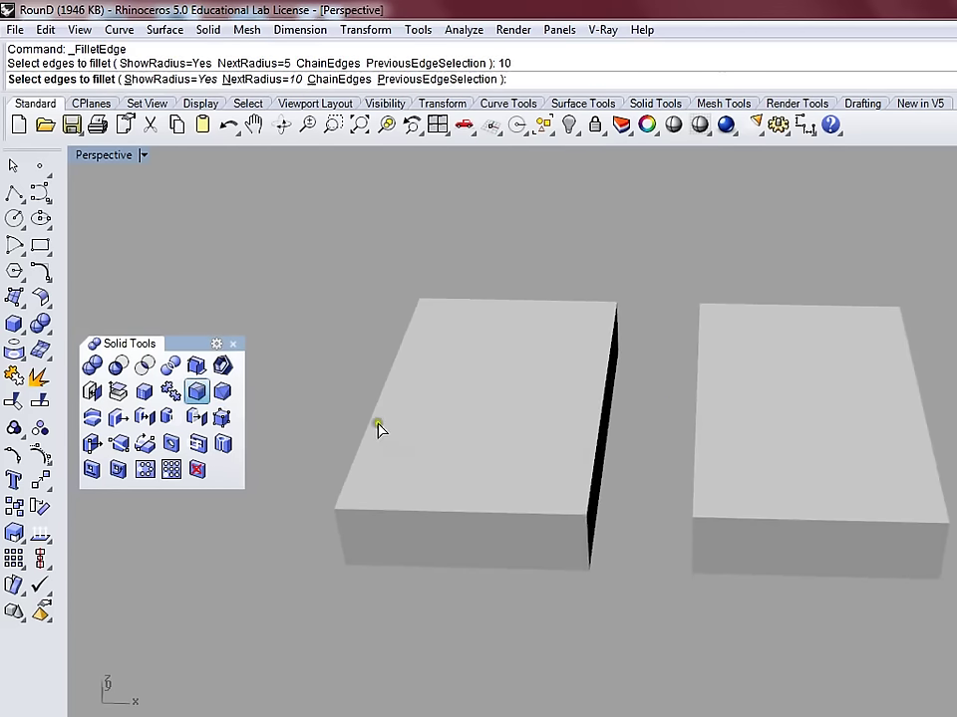
{"action": "double_click", "coordinate": [89, 155]}
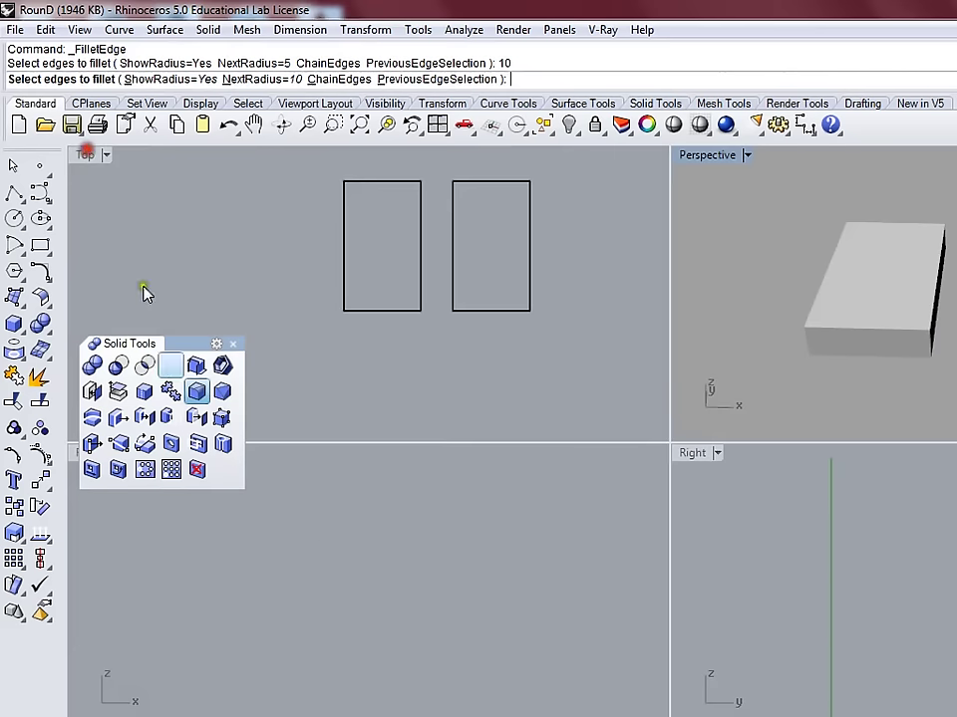
{"action": "right_click", "coordinate": [360, 123]}
{"action": "left_click", "coordinate": [336, 583]}
{"action": "left_click", "coordinate": [88, 598]}
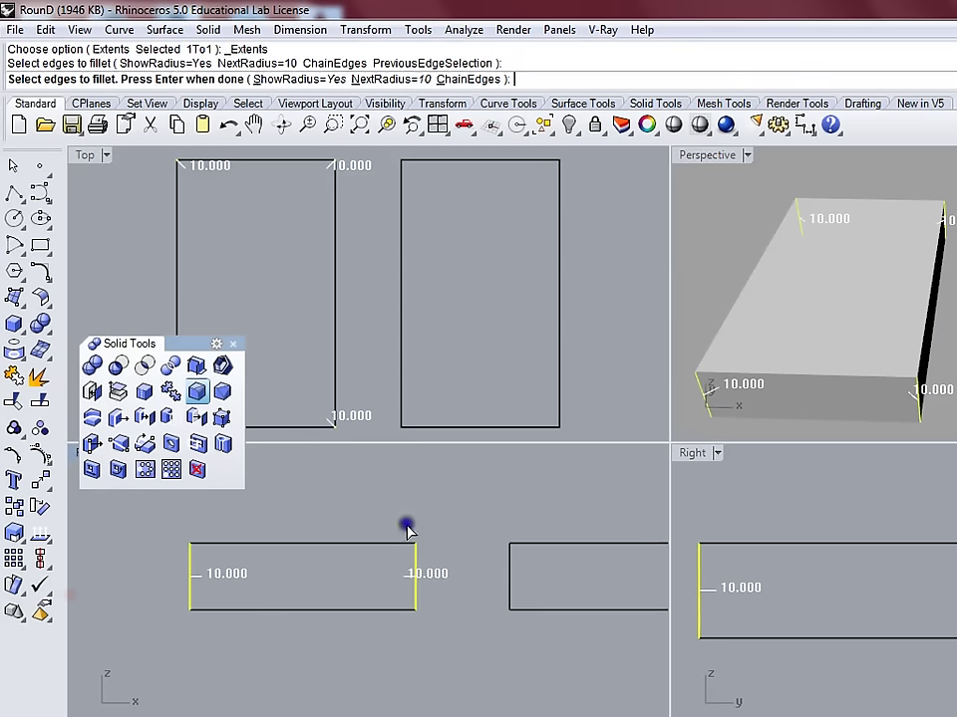
- Add the first box's remaining edges with radius 5 and apply the combined edge fillet
{"action": "type", "text": "5"}
{"action": "key", "text": "Return"}
{"action": "left_click_drag", "start_coordinate": [147, 520], "coordinate": [438, 654]}
{"action": "key", "text": "Return"}
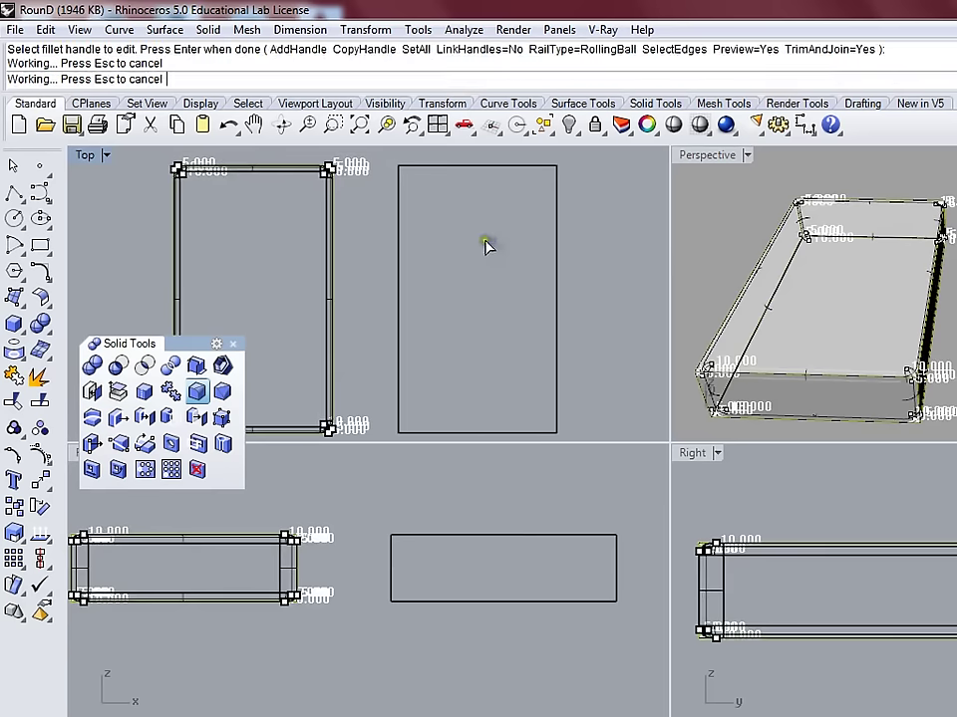
{"action": "key", "text": "Return"}
- Start an edge fillet with radius 10 on the second box's four lengthwise horizontal edges
{"action": "key", "text": "Return"}
{"action": "type", "text": "10"}
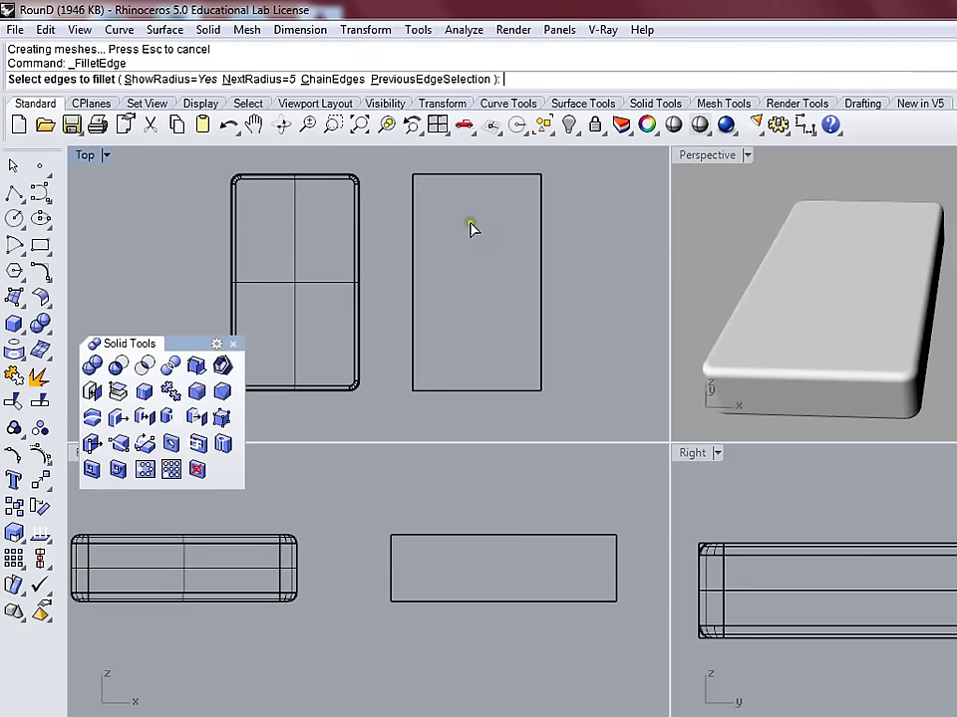
{"action": "key", "text": "Return"}
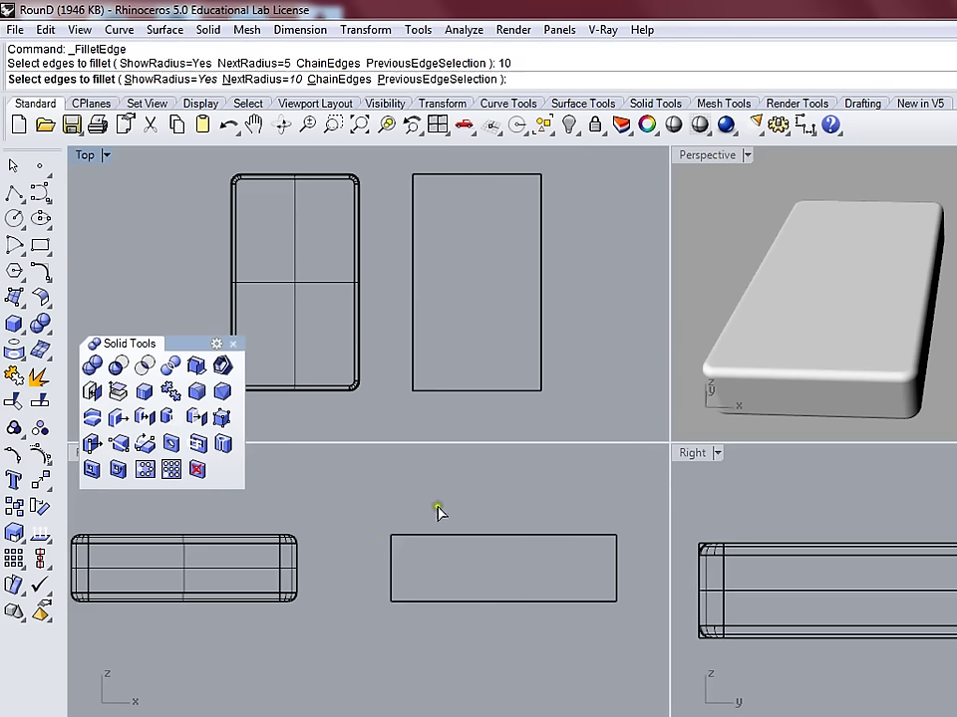
{"action": "left_click_drag", "start_coordinate": [594, 265], "coordinate": [353, 325]}
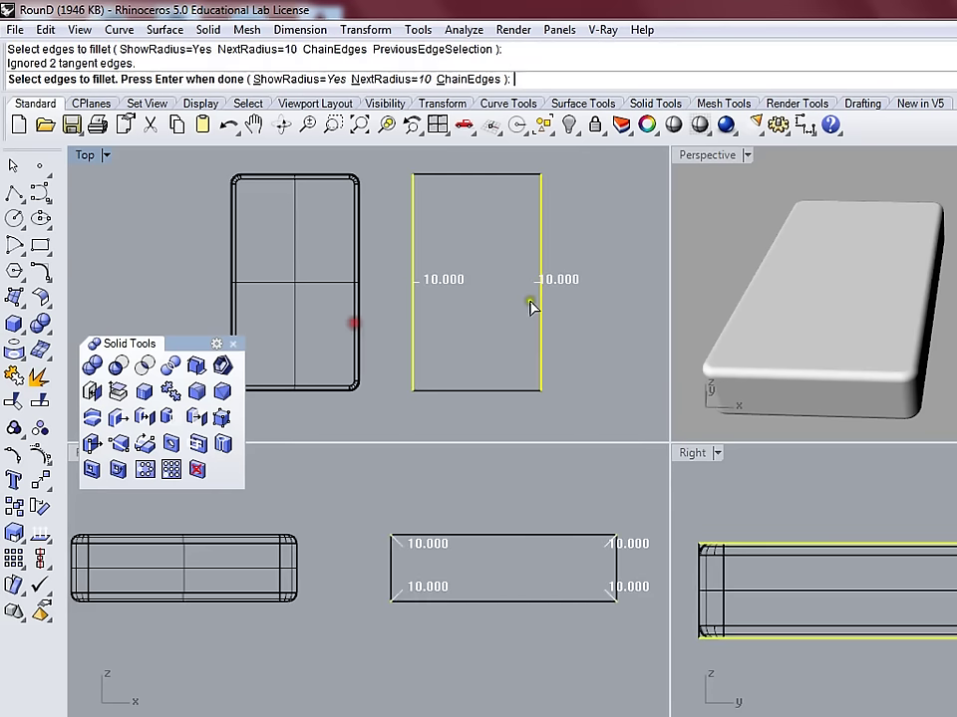
- Add the second box's remaining edges with radius 5 and apply the combined edge fillet
{"action": "type", "text": "5"}
{"action": "key", "text": "Return"}
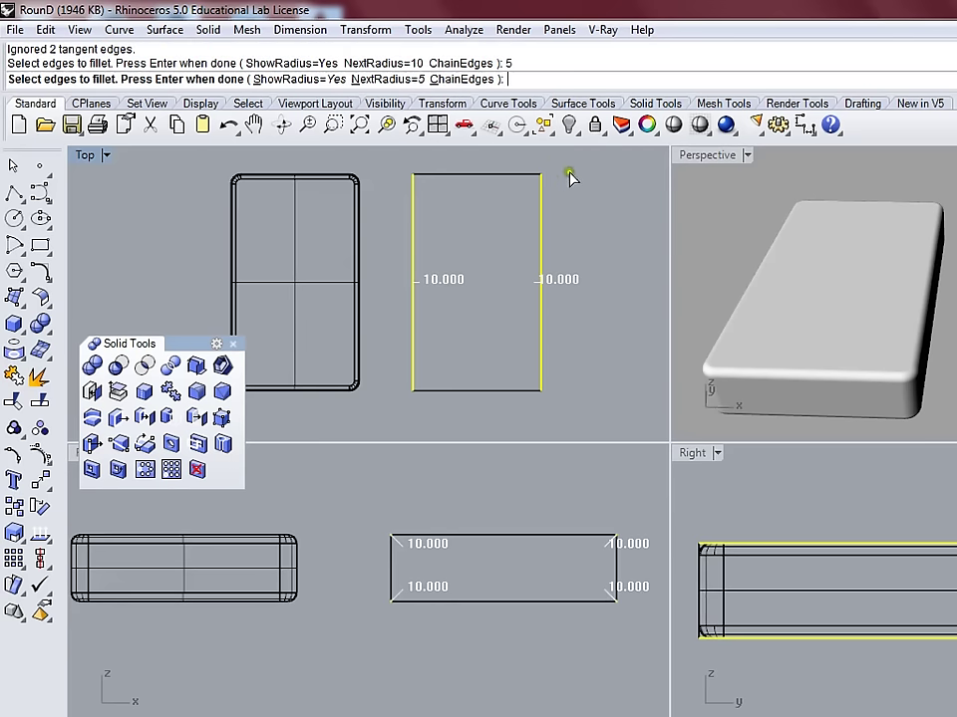
{"action": "left_click_drag", "start_coordinate": [572, 167], "coordinate": [407, 395]}
{"action": "key", "text": "Return"}
{"action": "key", "text": "Return"}
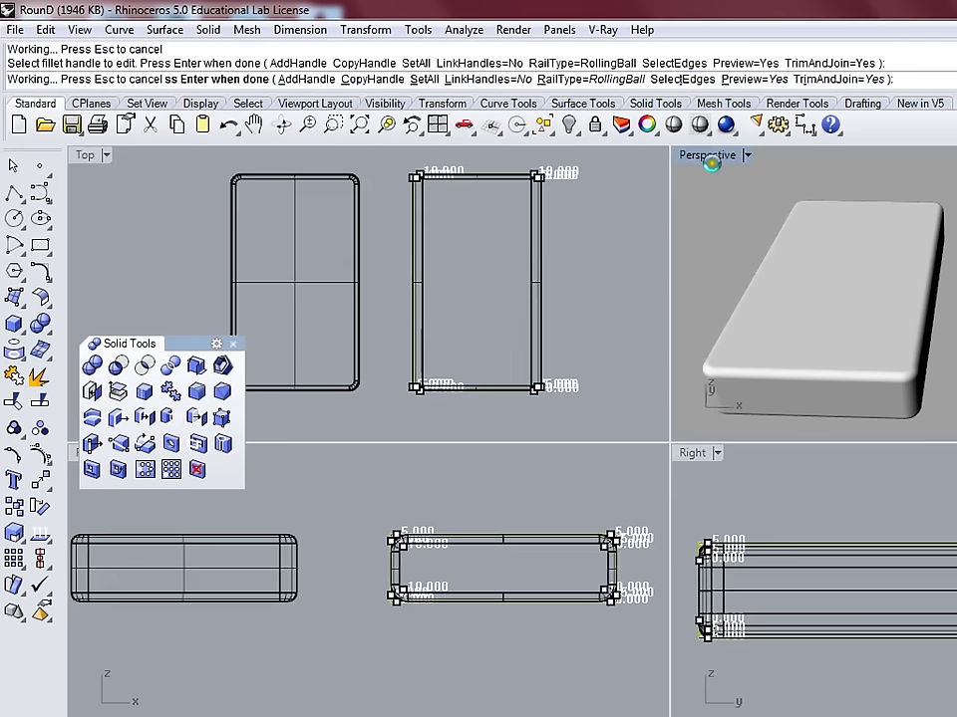
- Maximize the Perspective view and examine the rounded corners of the two filleted boxes
{"action": "double_click", "coordinate": [703, 155]}
{"action": "scroll", "coordinate": [714, 349], "scroll_direction": "down", "scroll_amount": 3}
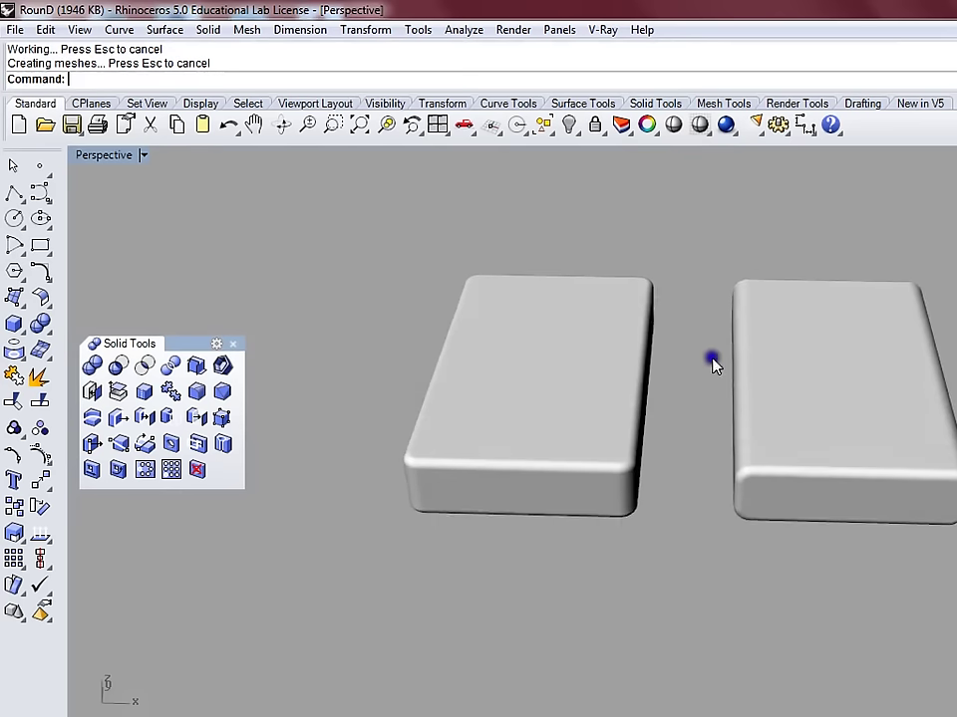
{"action": "scroll", "coordinate": [767, 420], "scroll_direction": "up", "scroll_amount": 3}
{"action": "right_click_drag", "start_coordinate": [767, 421], "coordinate": [765, 390]}
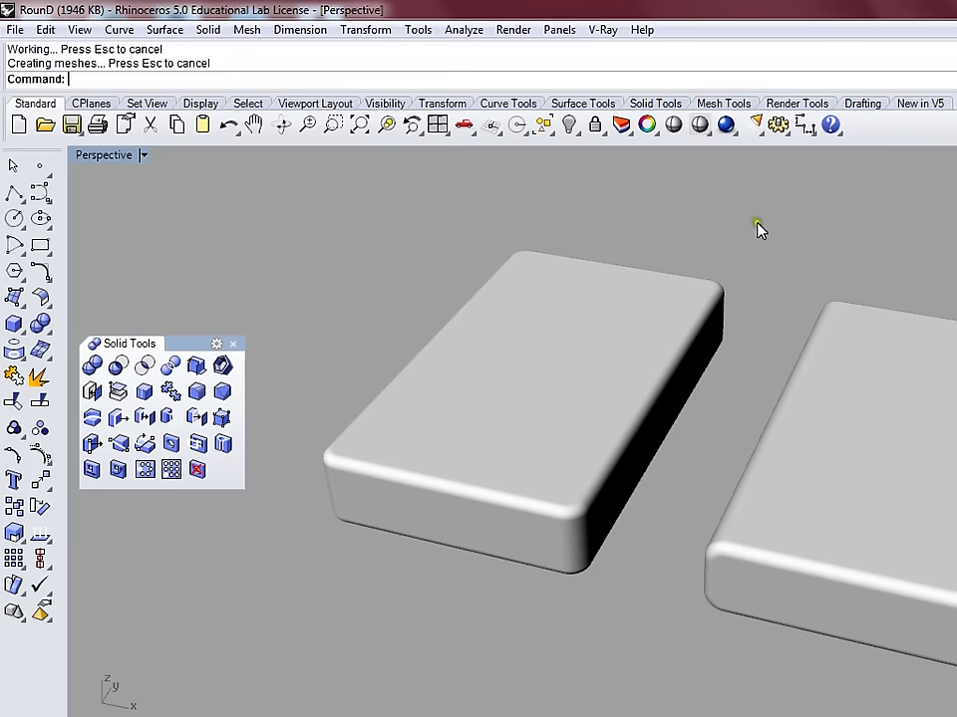
- Show all hidden objects again and isolate one column of three unfilleted Ds, fitting them in the view
{"action": "left_click", "coordinate": [547, 131]}
{"action": "right_click_drag", "start_coordinate": [568, 203], "coordinate": [618, 518]}
{"action": "left_click_drag", "start_coordinate": [616, 504], "coordinate": [598, 304]}
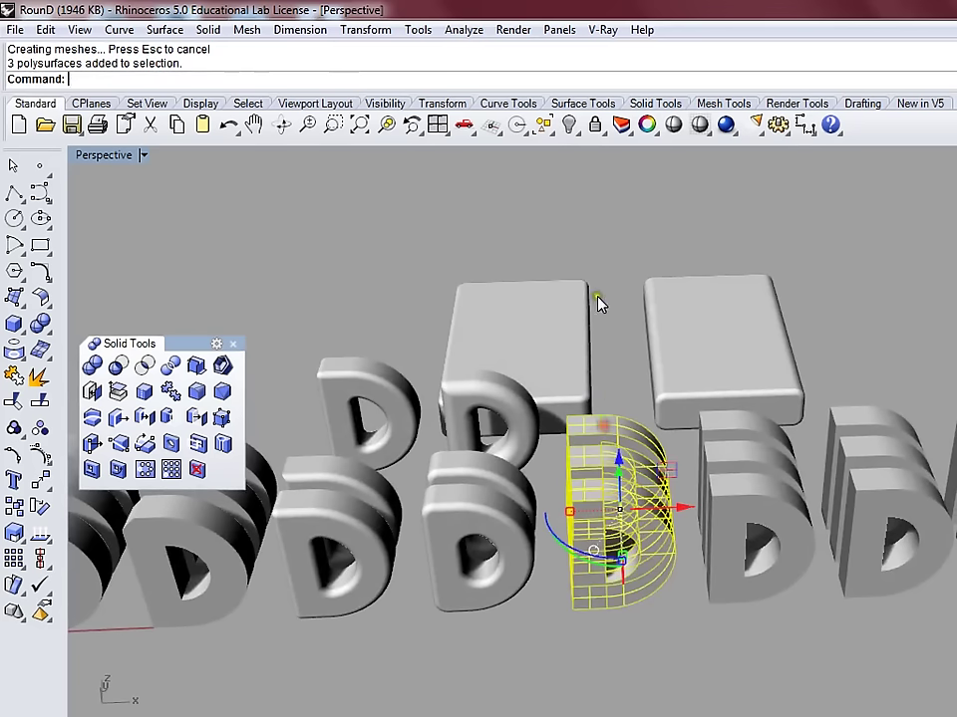
{"action": "left_click", "coordinate": [570, 127]}
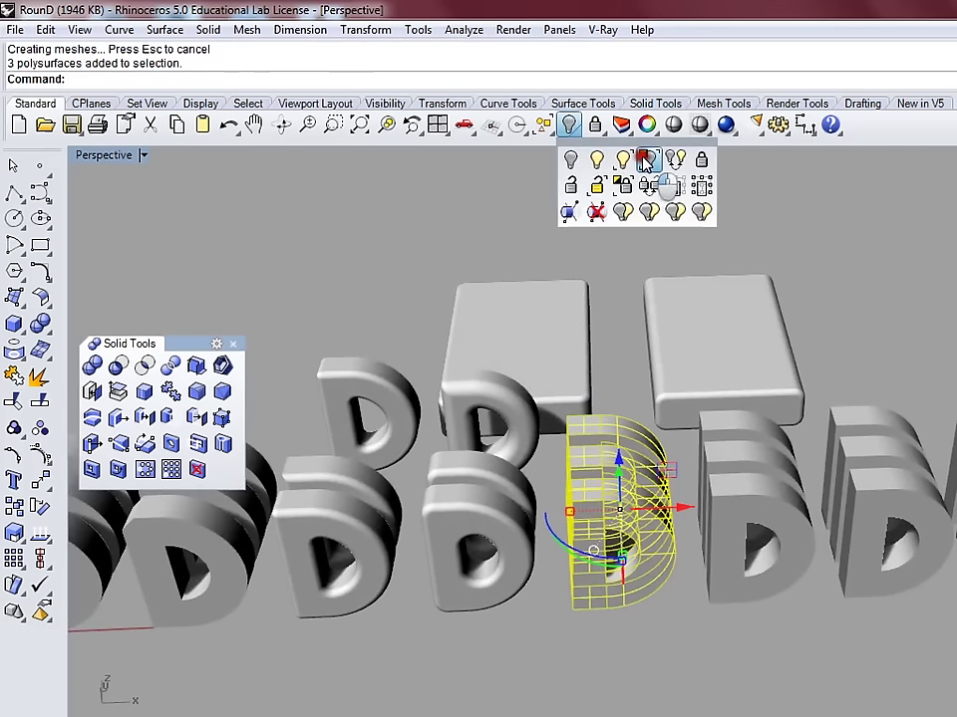
{"action": "left_click", "coordinate": [644, 159]}
{"action": "right_click", "coordinate": [361, 126]}
- Switch the Perspective view of the three isolated Ds to Shaded display mode
{"action": "middle_click", "coordinate": [383, 280]}
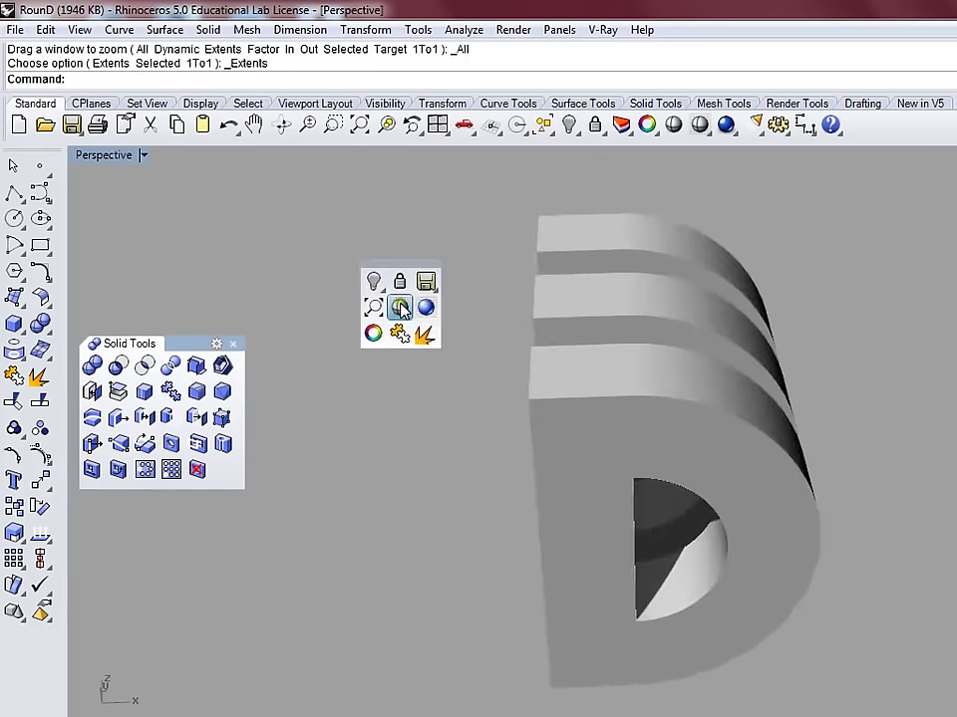
{"action": "left_click", "coordinate": [397, 301]}
{"action": "right_click_drag", "start_coordinate": [451, 379], "coordinate": [568, 359]}
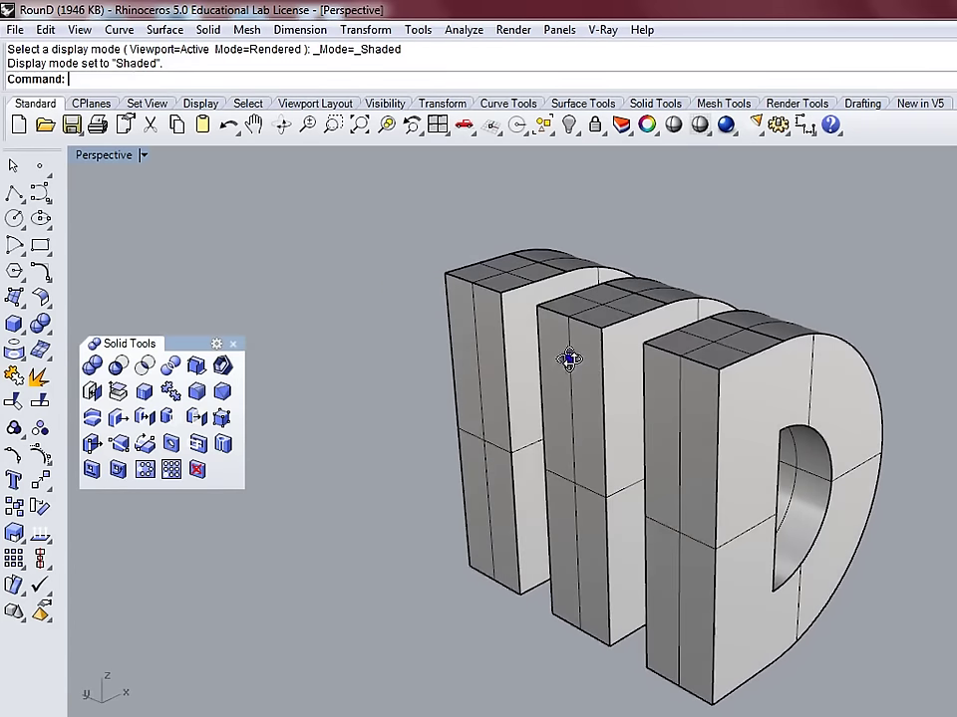
{"action": "right_click_drag", "start_coordinate": [523, 322], "coordinate": [543, 321]}
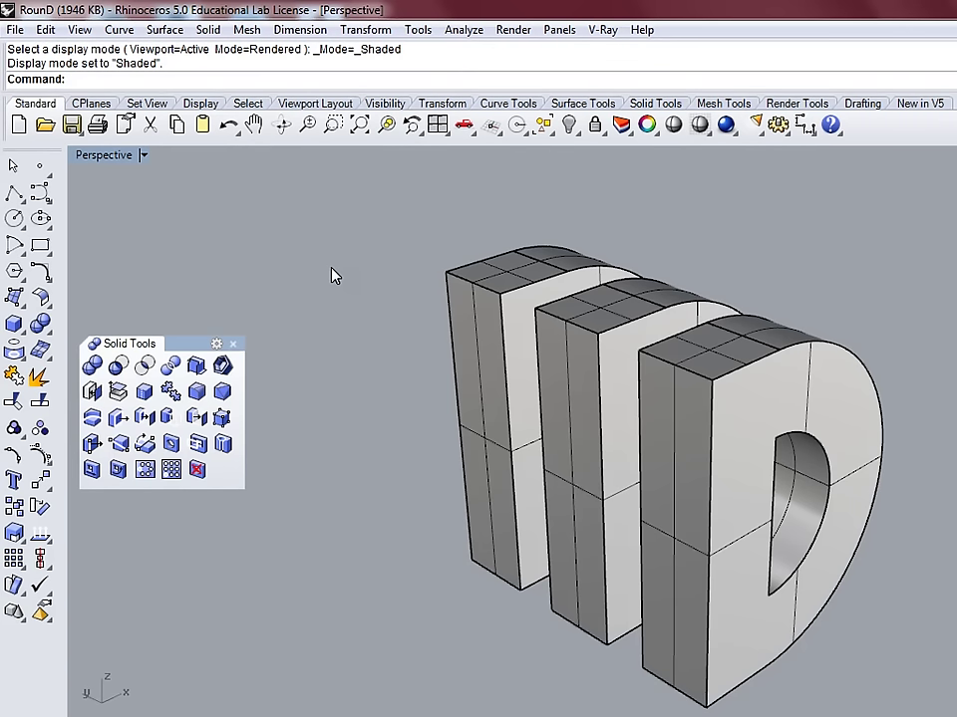
{"action": "left_click", "coordinate": [333, 242]}
{"action": "right_click", "coordinate": [887, 314]}
{"action": "left_click", "coordinate": [875, 342]}
- Start an edge fillet with radius 10 on the upper and lower outer corner edges of the front D's straight side
{"action": "right_click_drag", "start_coordinate": [846, 335], "coordinate": [788, 267]}
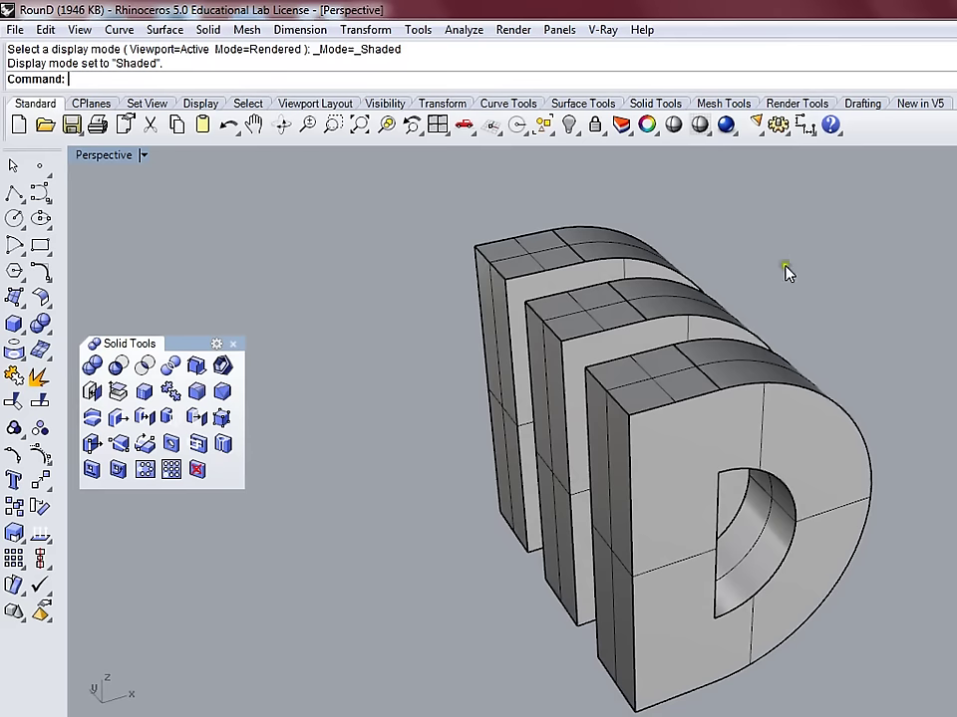
{"action": "right_click_drag", "start_coordinate": [826, 302], "coordinate": [790, 290], "text": "shift"}
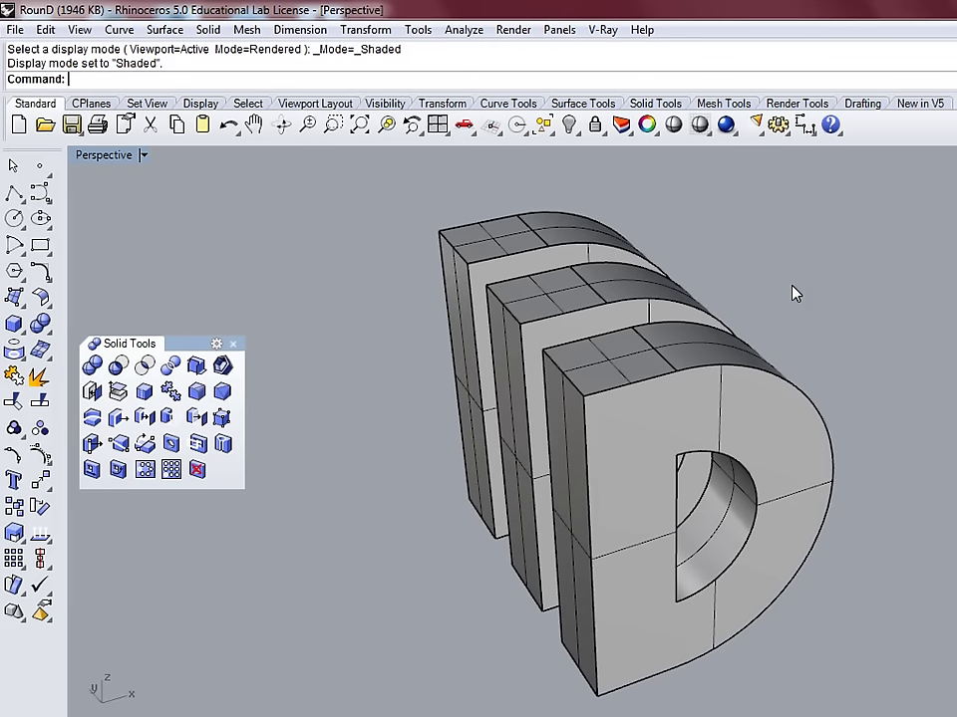
{"action": "left_click", "coordinate": [199, 395]}
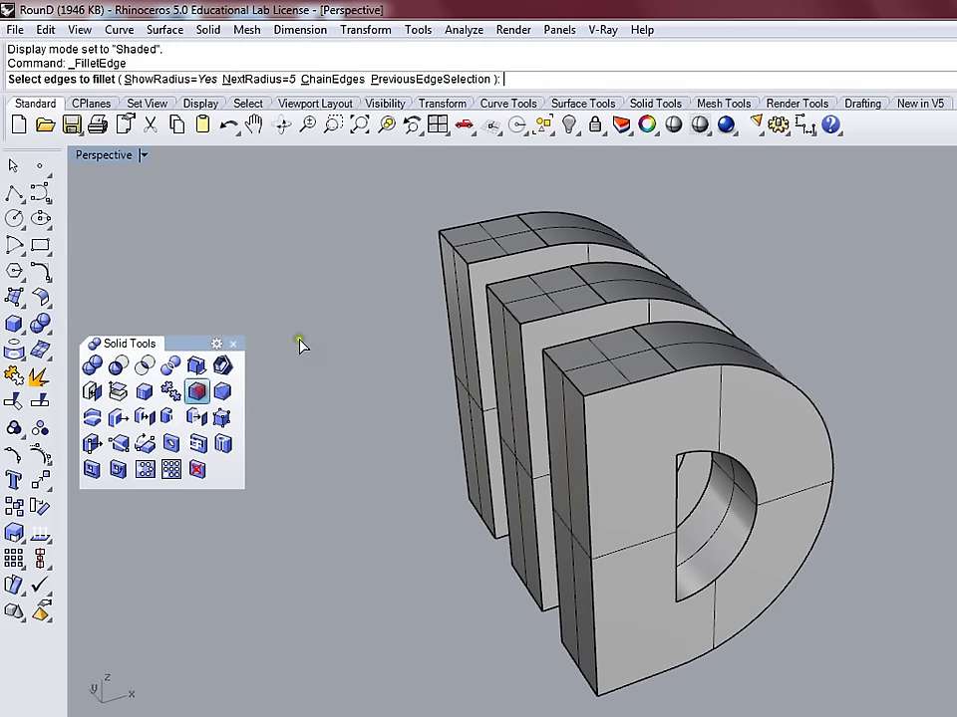
{"action": "type", "text": "10"}
{"action": "key", "text": "Return"}
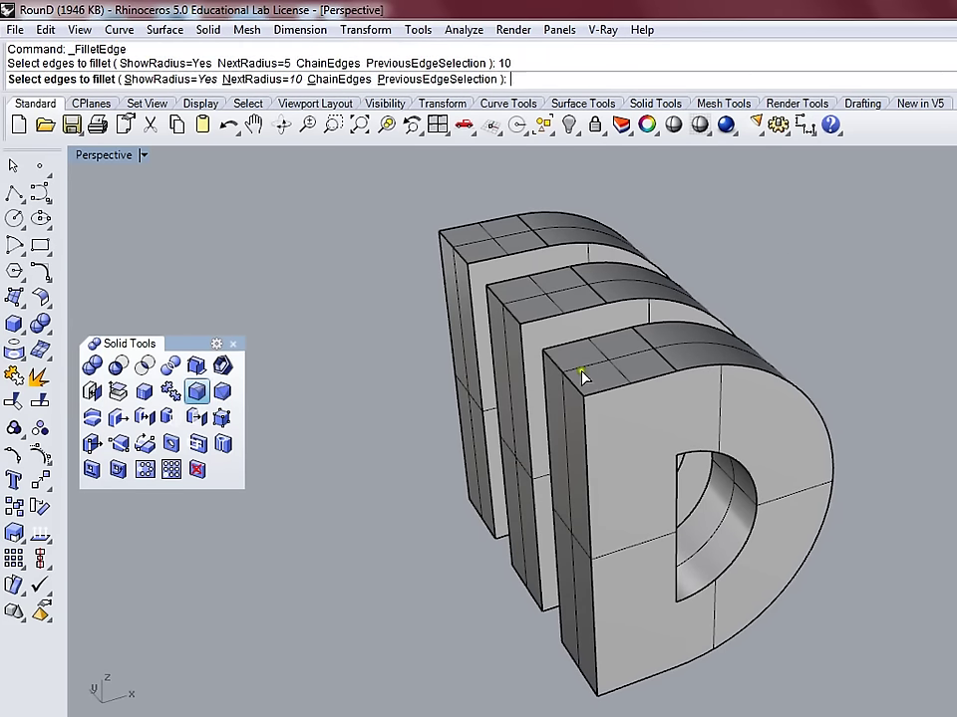
{"action": "left_click", "coordinate": [575, 381]}
{"action": "left_click", "coordinate": [574, 667]}
{"action": "right_click_drag", "start_coordinate": [803, 669], "coordinate": [790, 444]}
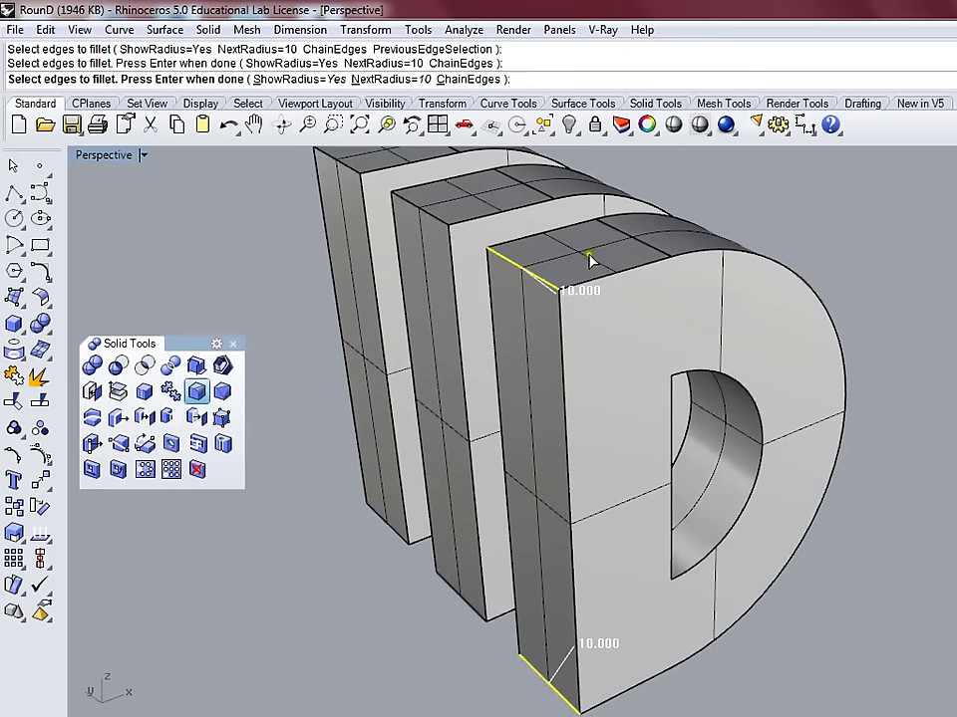
- Add the whole outer outline of the front D's front face to the fillet selection with radius 5
{"action": "type", "text": "5"}
{"action": "key", "text": "Return"}
{"action": "left_click", "coordinate": [648, 267]}
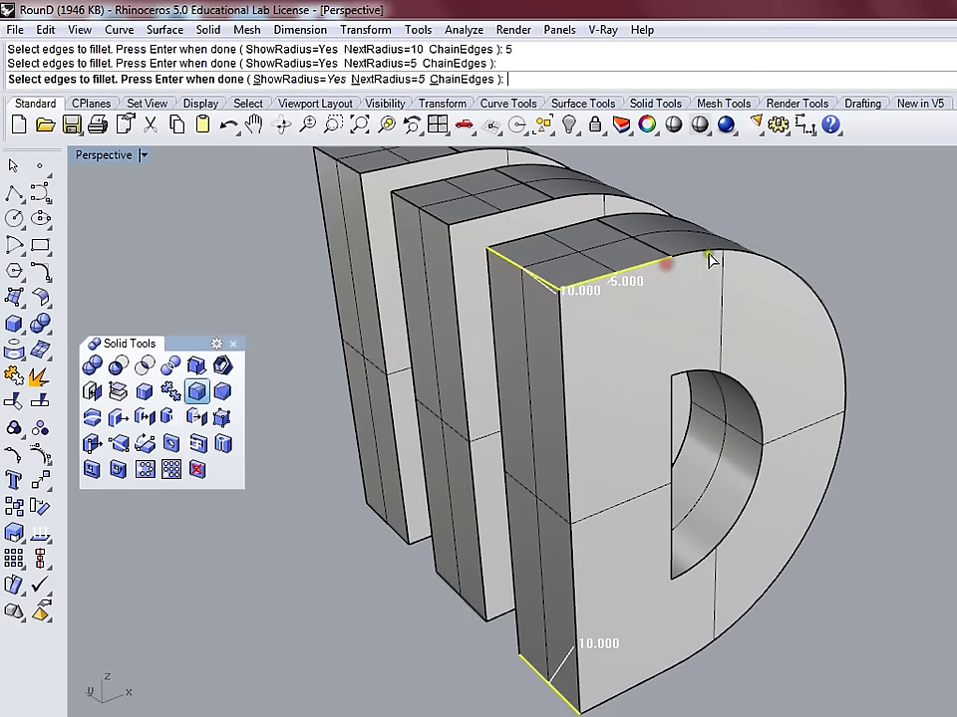
{"action": "left_click", "coordinate": [711, 260]}
{"action": "left_click", "coordinate": [562, 335]}
{"action": "left_click", "coordinate": [638, 683]}
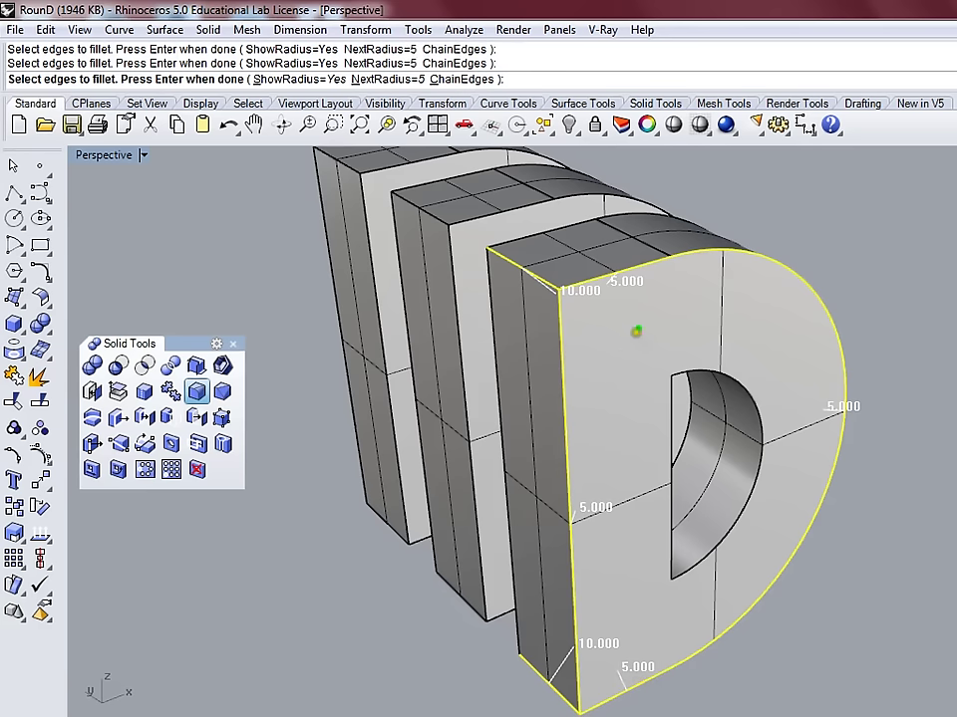
- Annotate the front D on screen with a green 10 at the upper corner edge, a green r and a red arrow at the curved outline
{"action": "left_click_drag", "start_coordinate": [605, 187], "coordinate": [605, 214]}
{"action": "mouse_move", "coordinate": [638, 179]}
{"action": "left_mouse_down"}
{"action": "mouse_move", "coordinate": [641, 190]}
{"action": "mouse_move", "coordinate": [639, 181]}
{"action": "left_mouse_up"}
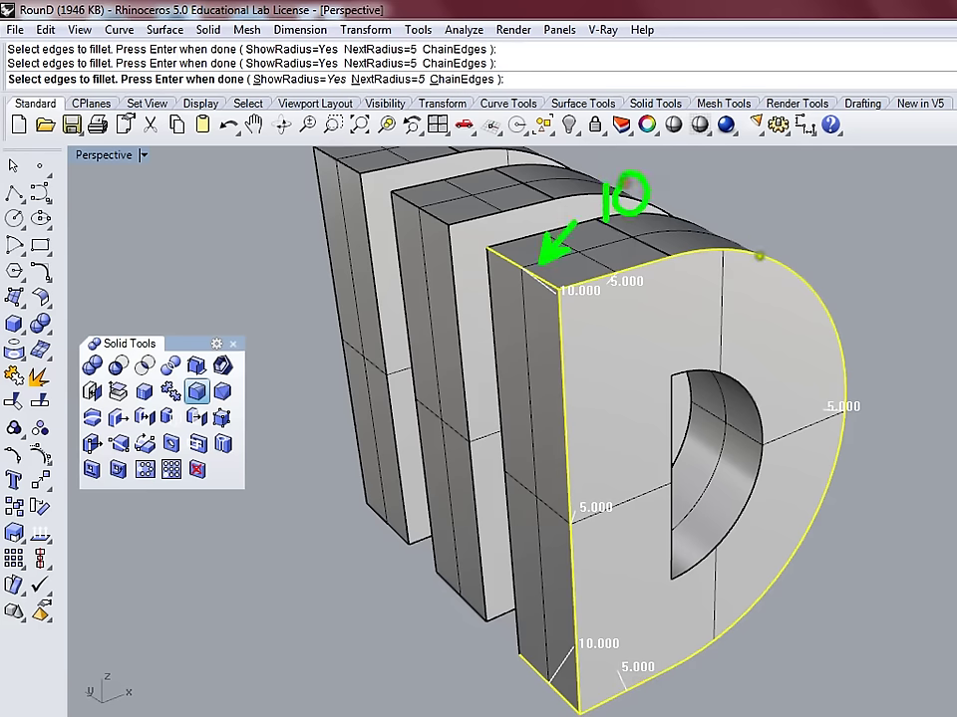
{"action": "mouse_move", "coordinate": [776, 284]}
{"action": "left_mouse_down"}
{"action": "mouse_move", "coordinate": [776, 394]}
{"action": "mouse_move", "coordinate": [800, 299]}
{"action": "left_mouse_up"}
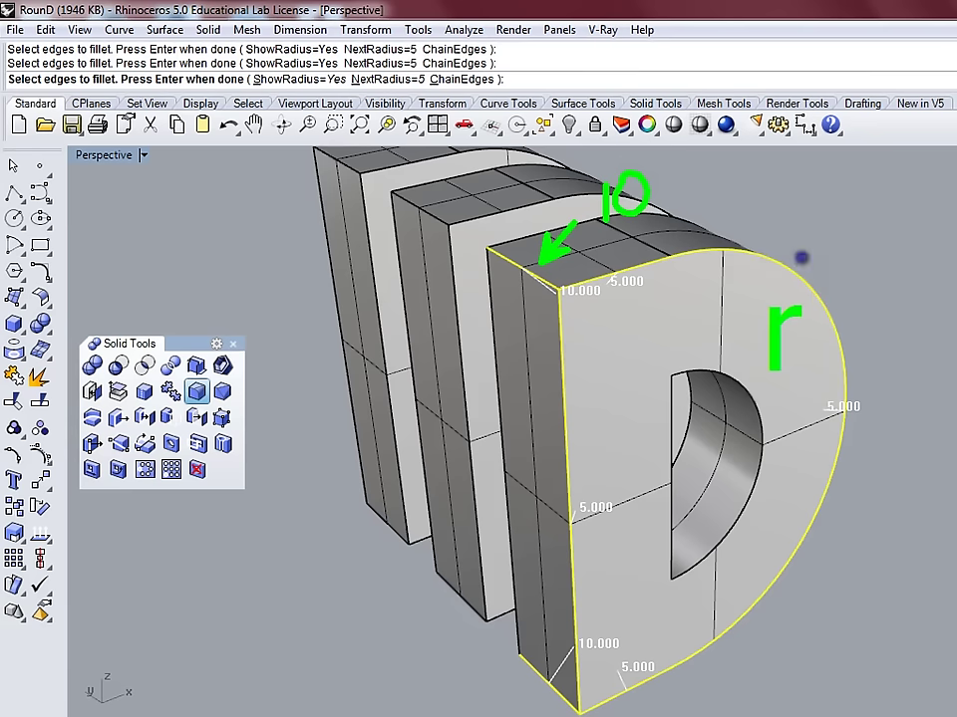
{"action": "left_click_drag", "start_coordinate": [860, 279], "coordinate": [833, 295]}
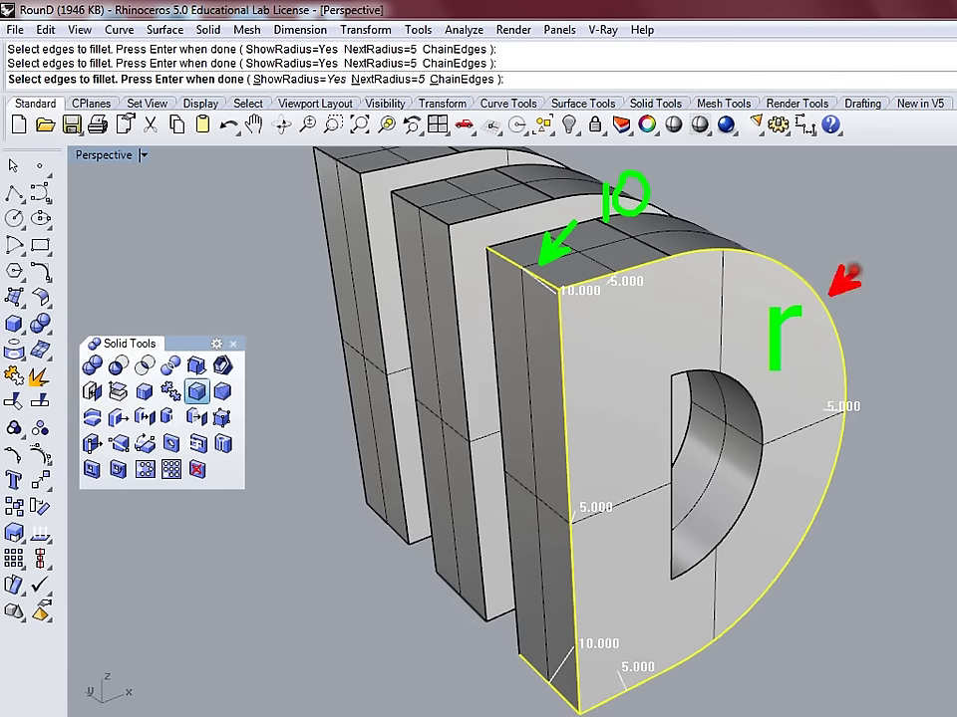
{"action": "left_click_drag", "start_coordinate": [893, 232], "coordinate": [894, 345]}
{"action": "left_click_drag", "start_coordinate": [939, 235], "coordinate": [884, 317]}
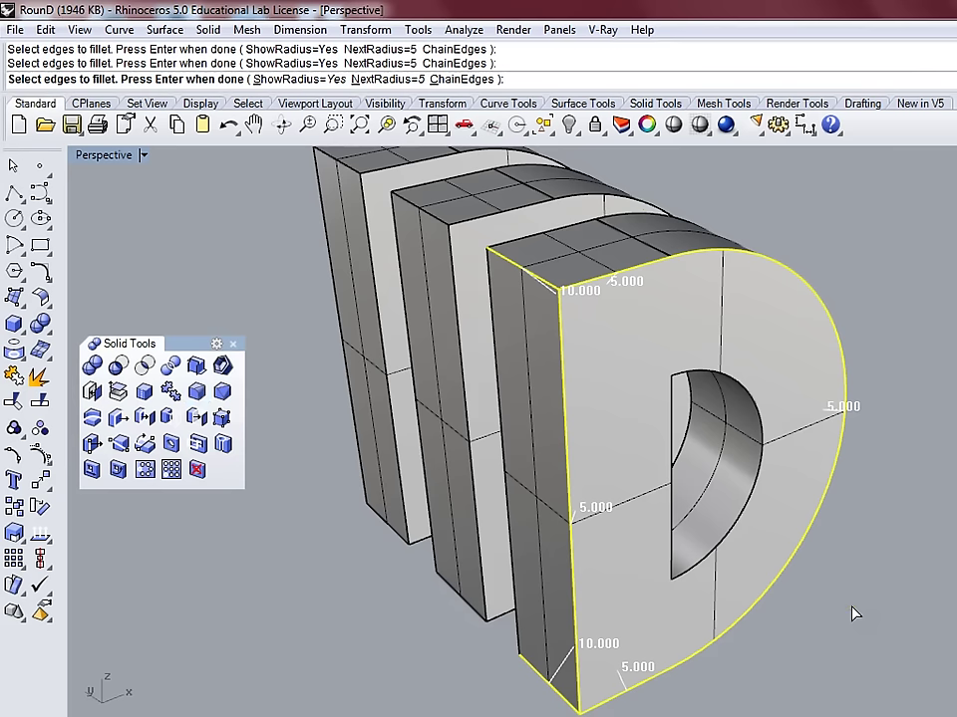
- Confirm the edges chosen for the front D's fillet and inspect the previewed radius handles at its upper front corner
{"action": "key", "text": "Return"}
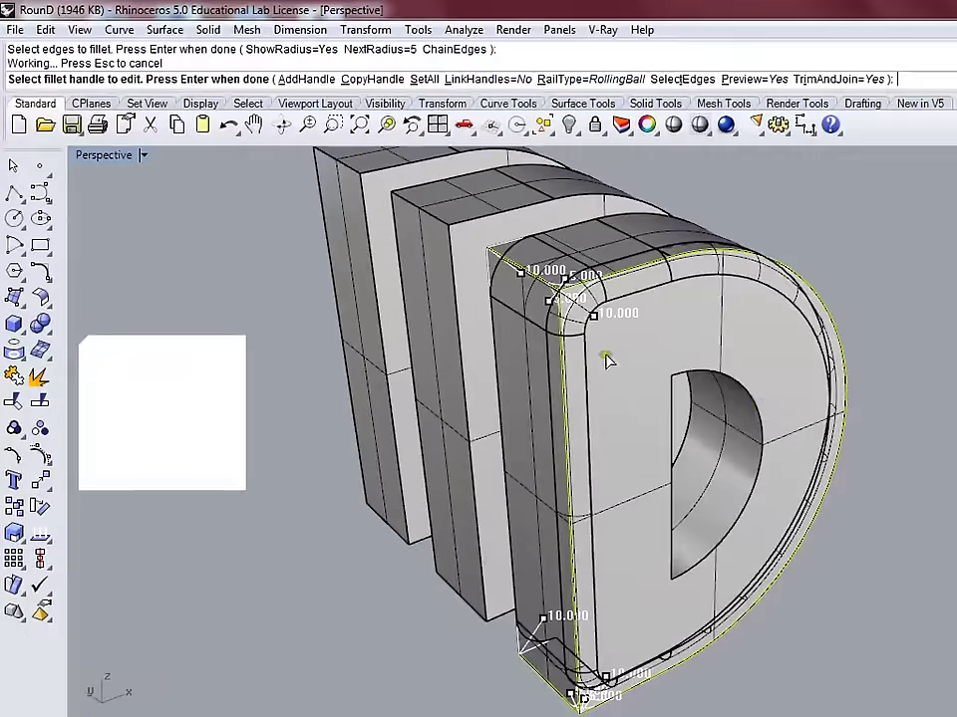
{"action": "mouse_move", "coordinate": [604, 358]}
{"action": "right_mouse_down"}
{"action": "mouse_move", "coordinate": [762, 273]}
{"action": "mouse_move", "coordinate": [608, 334]}
{"action": "right_mouse_up"}
{"action": "scroll", "coordinate": [608, 332], "scroll_direction": "up", "scroll_amount": 10}
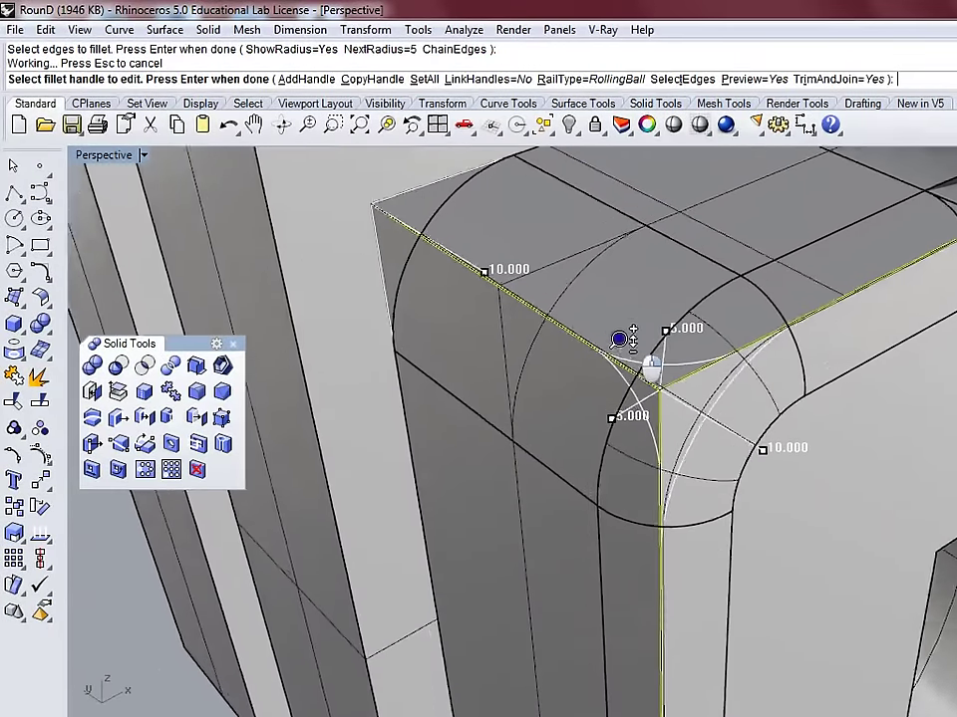
{"action": "scroll", "coordinate": [620, 322], "scroll_direction": "up", "scroll_amount": 2}
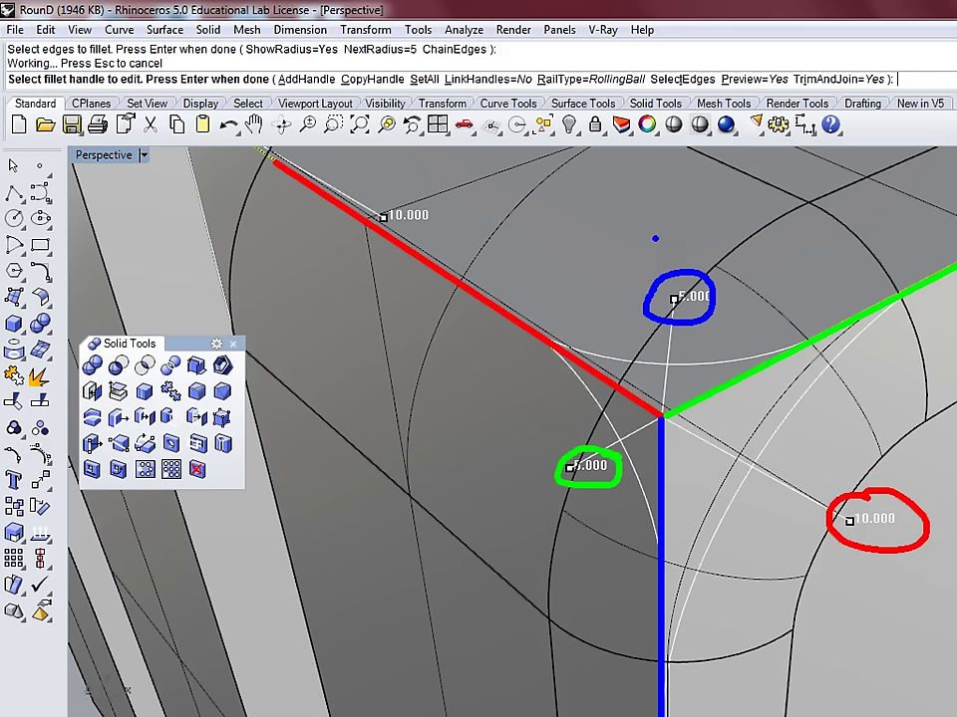
- Save the annotated close-up of the D's corner as the zoomed PNG 10 in the Lesson_07 folder
{"action": "key", "text": "ctrl+s"}
{"action": "type", "text": "10"}
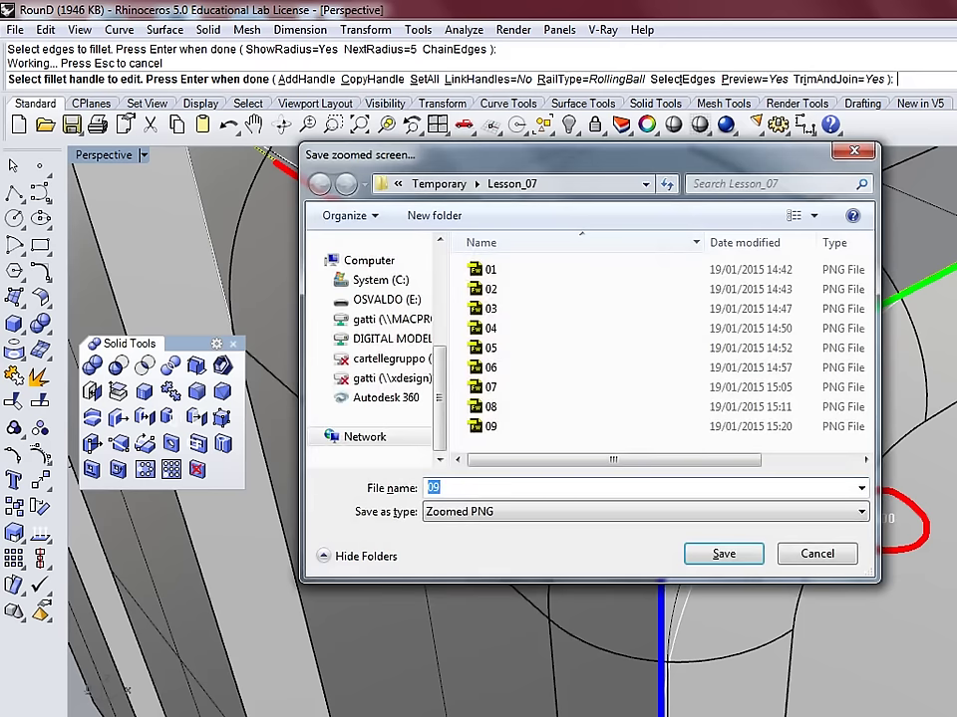
{"action": "key", "text": "Return"}
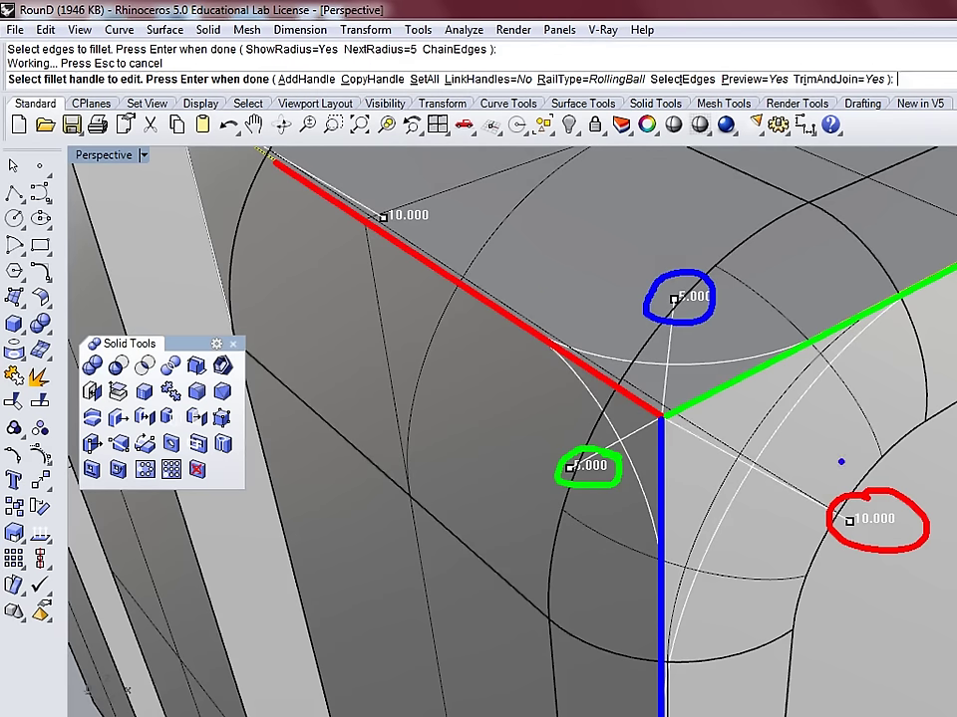
- Annotate the white curve crossing the corner fillet with an orange arrow and an orange text label
{"action": "mouse_move", "coordinate": [797, 404]}
{"action": "left_mouse_down"}
{"action": "mouse_move", "coordinate": [867, 378]}
{"action": "mouse_move", "coordinate": [888, 518]}
{"action": "left_mouse_up"}
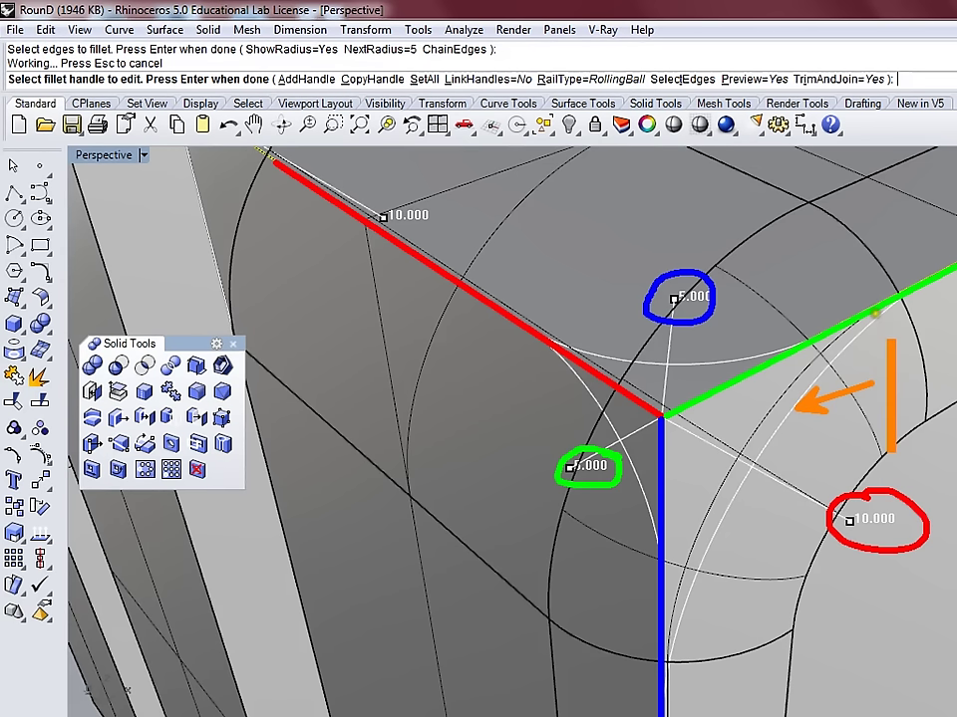
{"action": "left_click_drag", "start_coordinate": [901, 344], "coordinate": [907, 404]}
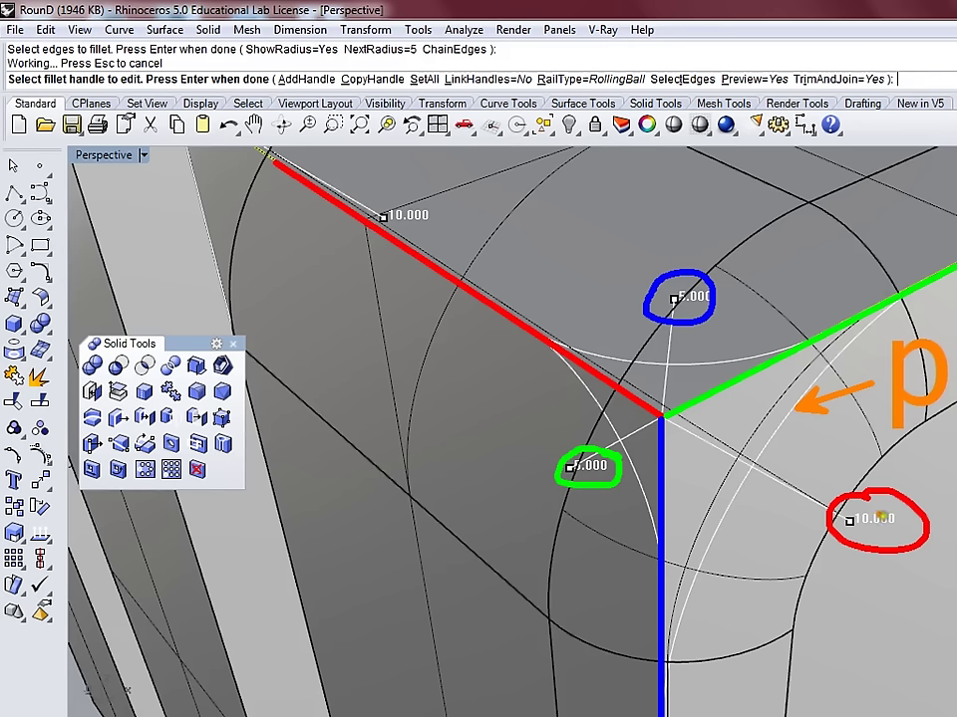
{"action": "mouse_move", "coordinate": [880, 528]}
{"action": "left_mouse_down"}
{"action": "mouse_move", "coordinate": [899, 568]}
{"action": "mouse_move", "coordinate": [943, 571]}
{"action": "mouse_move", "coordinate": [955, 548]}
{"action": "left_mouse_up"}
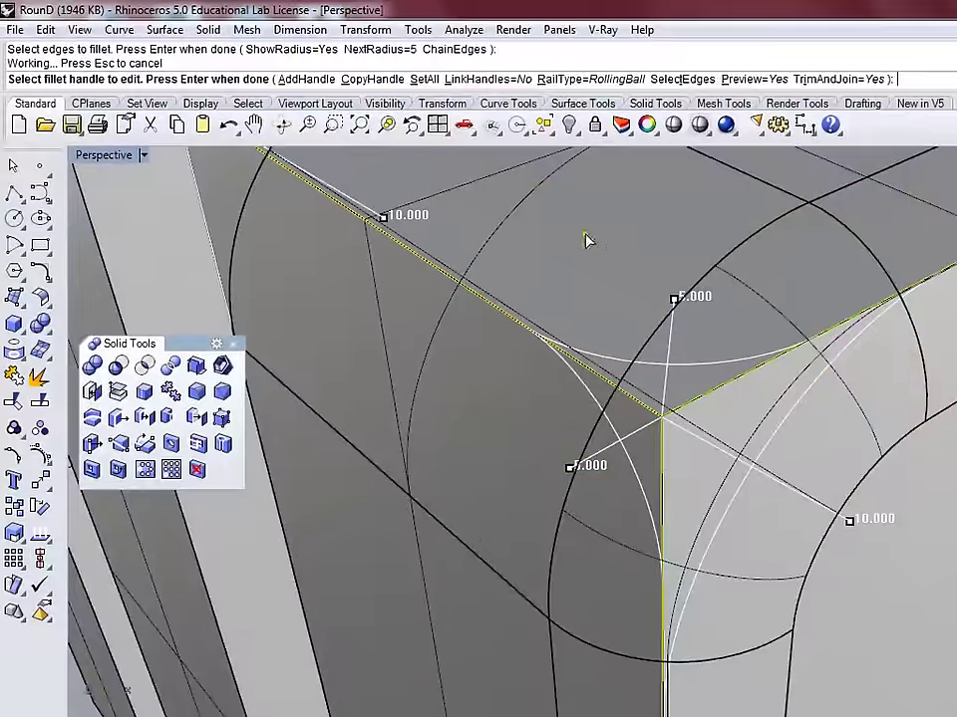
- Mark the front D's curved outline with a pink stroke, an arrow and a handwritten R10 note, and clear the annotation
{"action": "scroll", "coordinate": [698, 388], "scroll_direction": "down", "scroll_amount": 5}
{"action": "right_click_drag", "start_coordinate": [639, 374], "coordinate": [617, 380]}
{"action": "mouse_move", "coordinate": [543, 279]}
{"action": "left_mouse_down"}
{"action": "mouse_move", "coordinate": [652, 278]}
{"action": "mouse_move", "coordinate": [783, 350]}
{"action": "mouse_move", "coordinate": [723, 491]}
{"action": "mouse_move", "coordinate": [619, 594]}
{"action": "mouse_move", "coordinate": [544, 645]}
{"action": "left_mouse_up"}
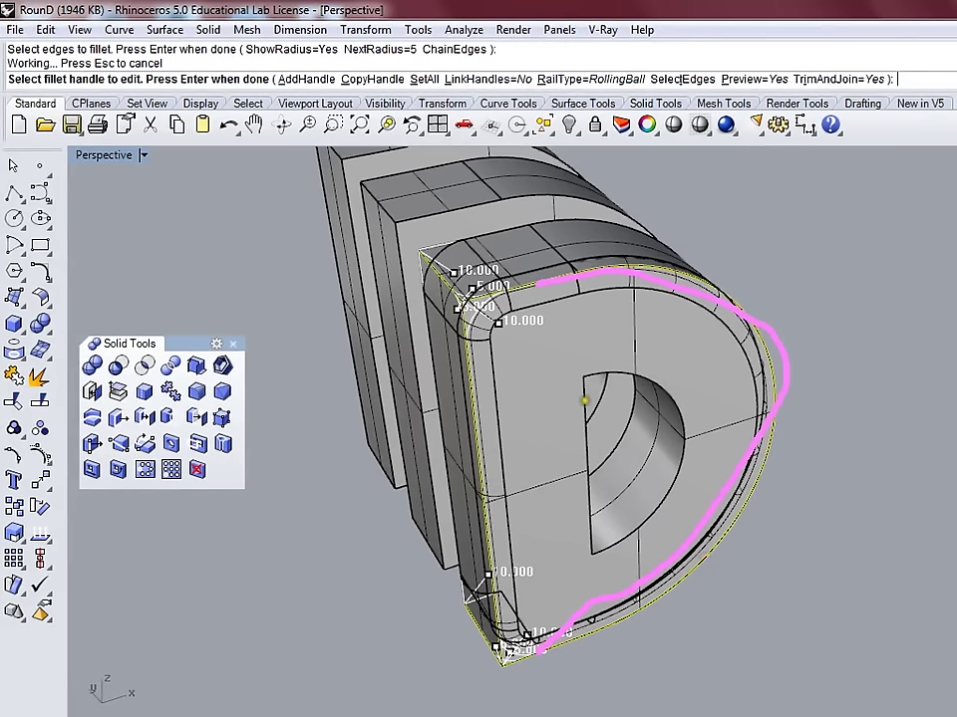
{"action": "mouse_move", "coordinate": [802, 382]}
{"action": "left_mouse_down"}
{"action": "mouse_move", "coordinate": [769, 407]}
{"action": "mouse_move", "coordinate": [830, 431]}
{"action": "mouse_move", "coordinate": [850, 383]}
{"action": "mouse_move", "coordinate": [860, 428]}
{"action": "mouse_move", "coordinate": [894, 456]}
{"action": "left_mouse_up"}
{"action": "left_click", "coordinate": [908, 439]}
{"action": "left_click_drag", "start_coordinate": [906, 397], "coordinate": [909, 439]}
{"action": "left_click_drag", "start_coordinate": [935, 407], "coordinate": [955, 445]}
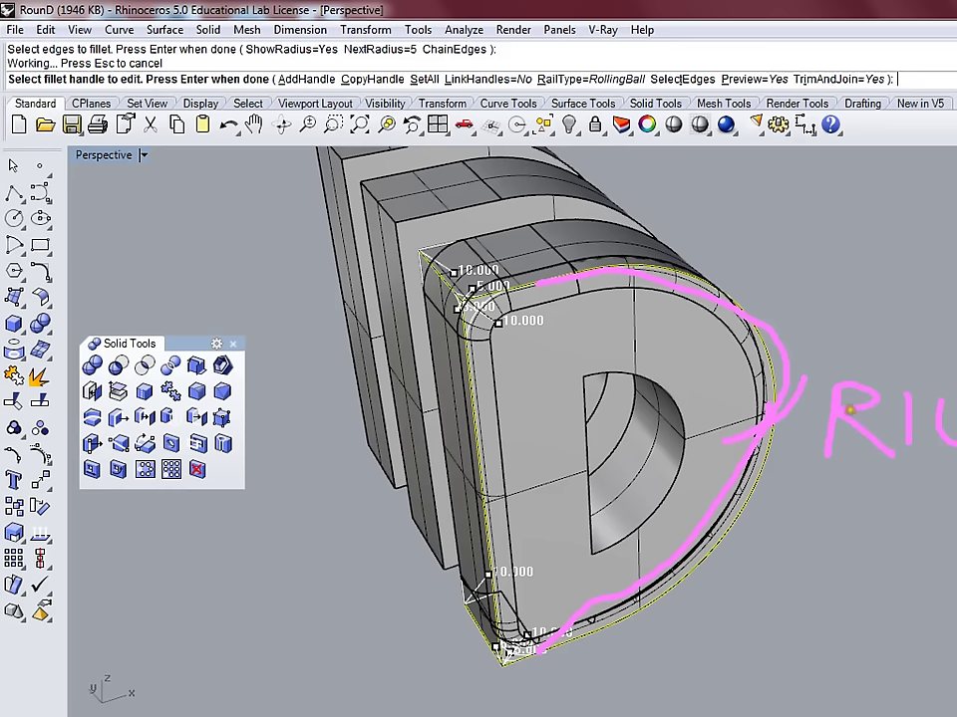
{"action": "left_click_drag", "start_coordinate": [887, 411], "coordinate": [904, 449]}
{"action": "key", "text": "Escape"}
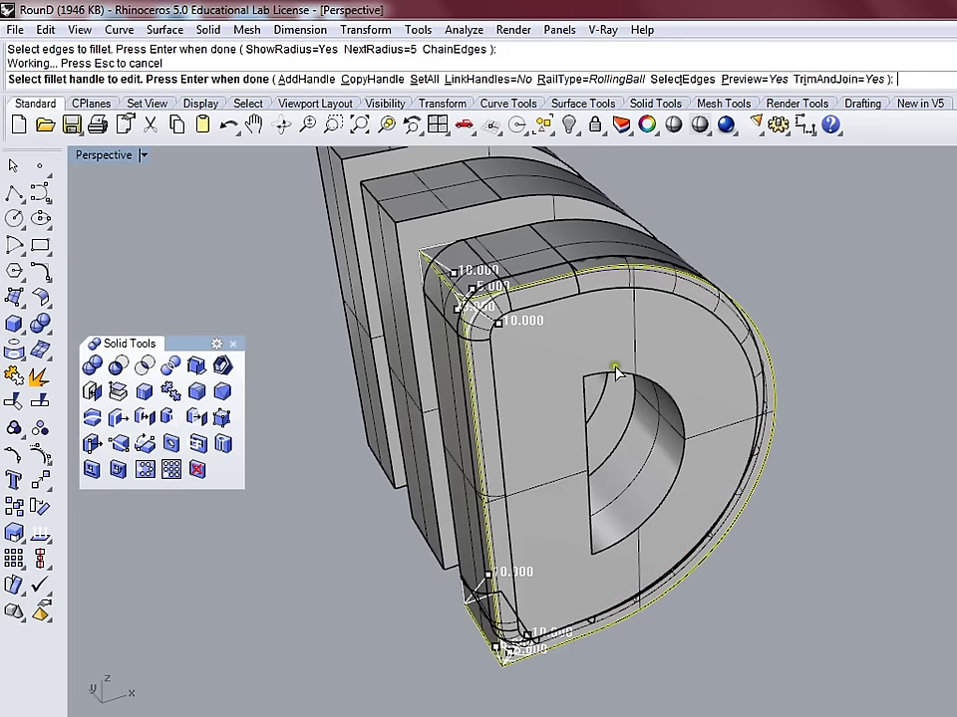
- Start adding a new handle to the front D's fillet with a current radius of 10
{"action": "left_click", "coordinate": [304, 84]}
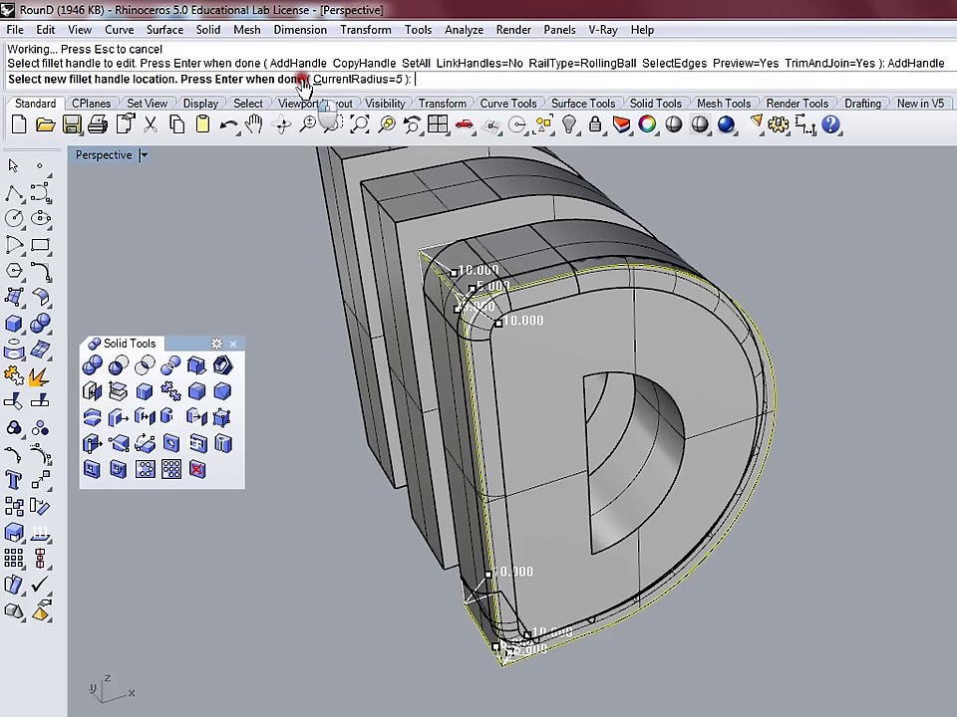
{"action": "right_click_drag", "start_coordinate": [627, 299], "coordinate": [840, 346]}
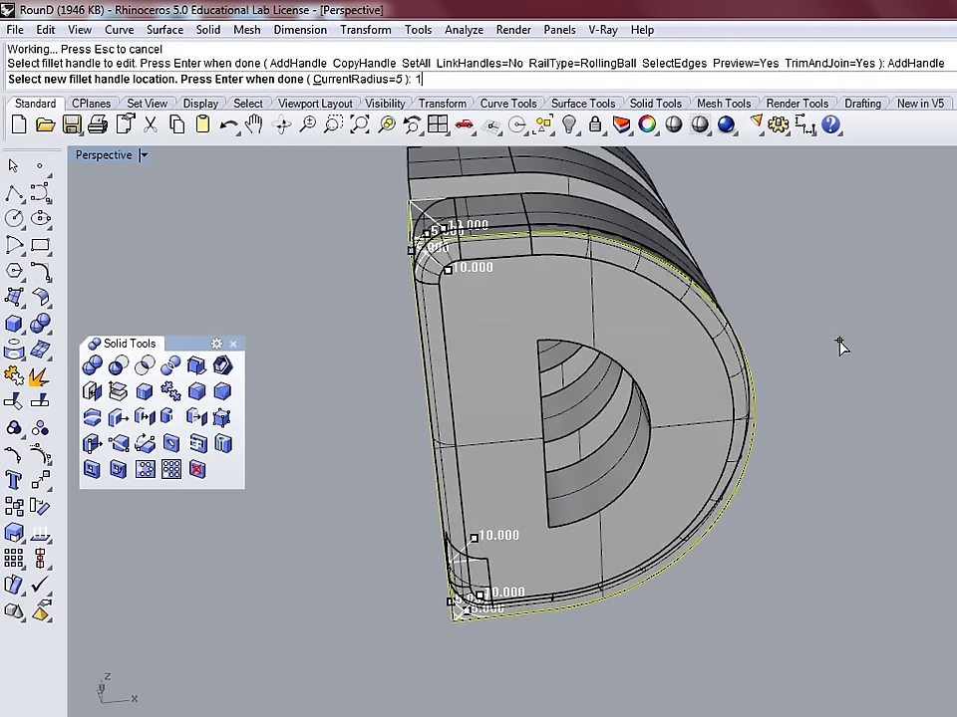
{"action": "type", "text": "10"}
{"action": "key", "text": "Return"}
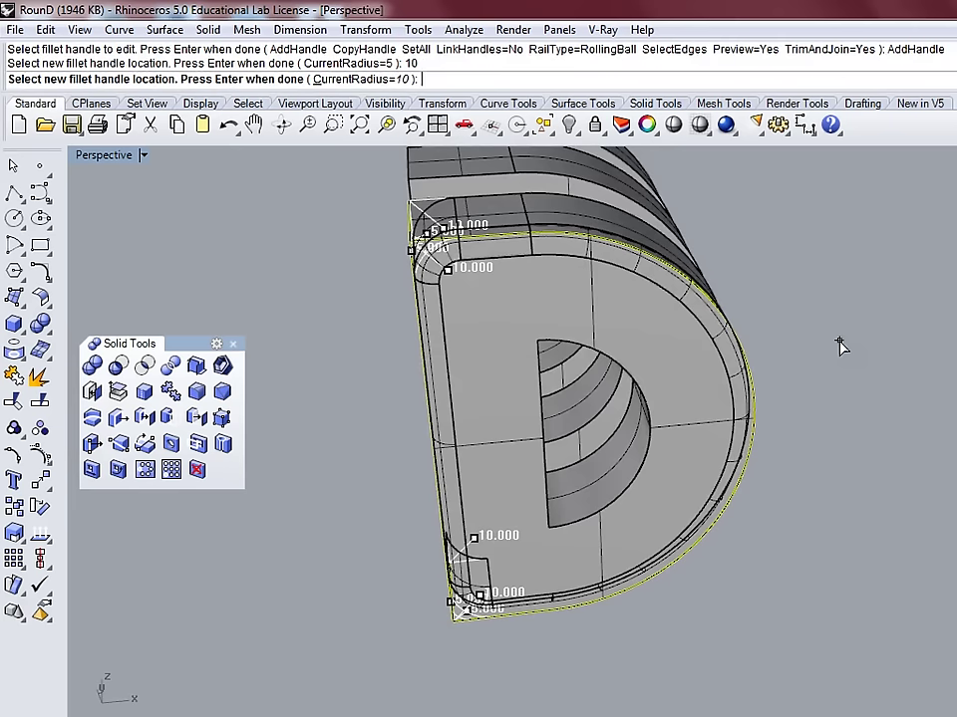
- Point out the new handle's location on the D's curved outline with pink arrow annotations in a magnified view
{"action": "right_click_drag", "start_coordinate": [840, 346], "coordinate": [721, 316]}
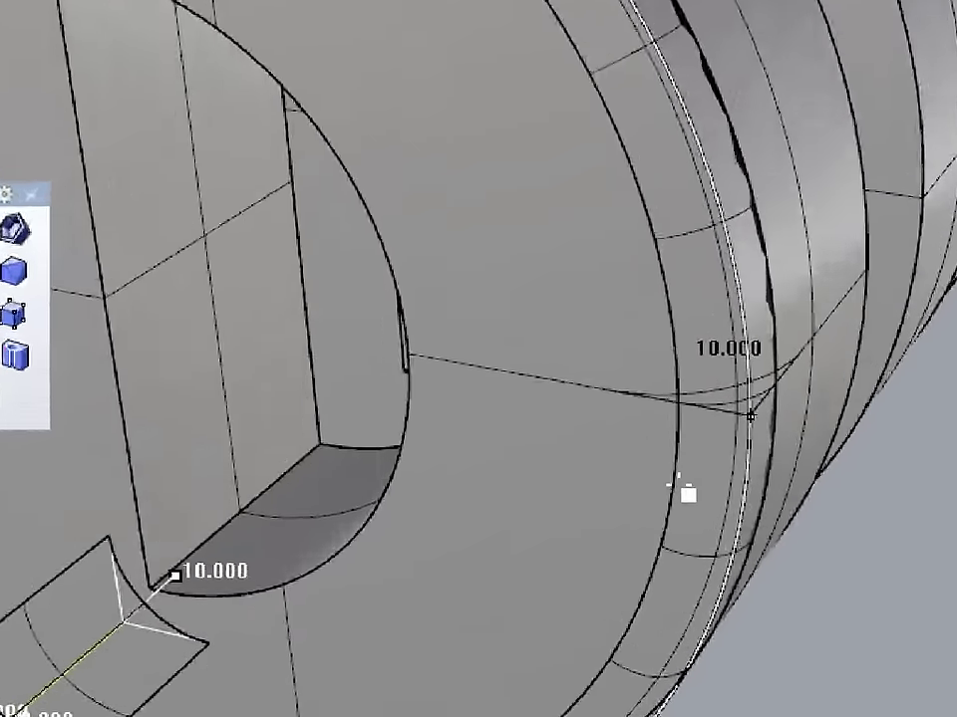
{"action": "left_click", "coordinate": [646, 510]}
{"action": "left_click_drag", "start_coordinate": [770, 421], "coordinate": [854, 456], "text": "ctrl+shift"}
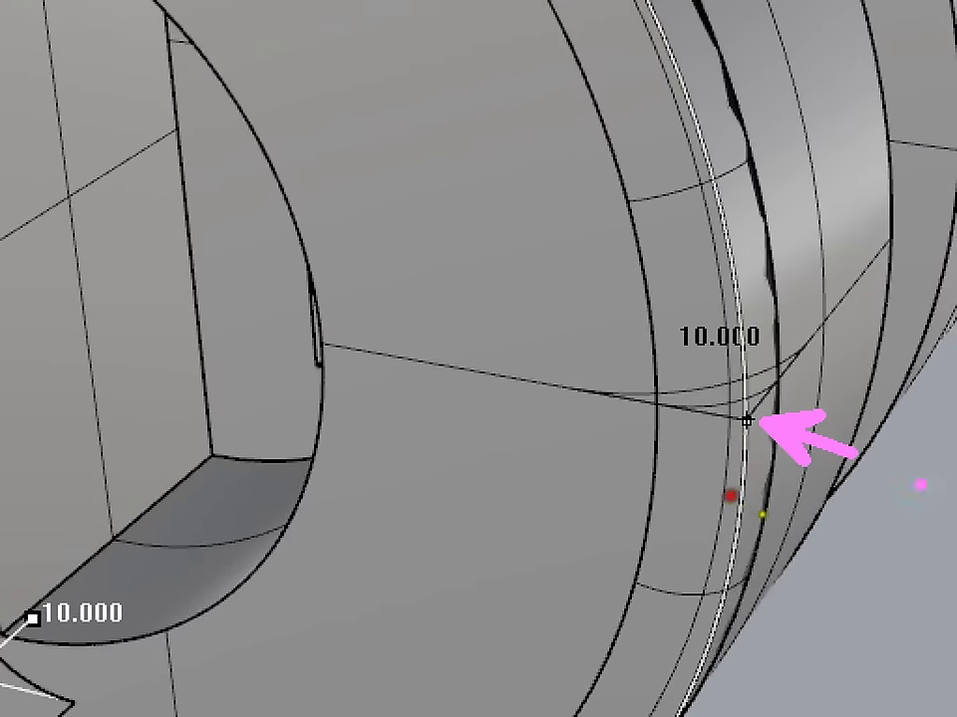
{"action": "left_click_drag", "start_coordinate": [950, 439], "coordinate": [937, 454]}
{"action": "left_click_drag", "start_coordinate": [924, 474], "coordinate": [909, 538]}
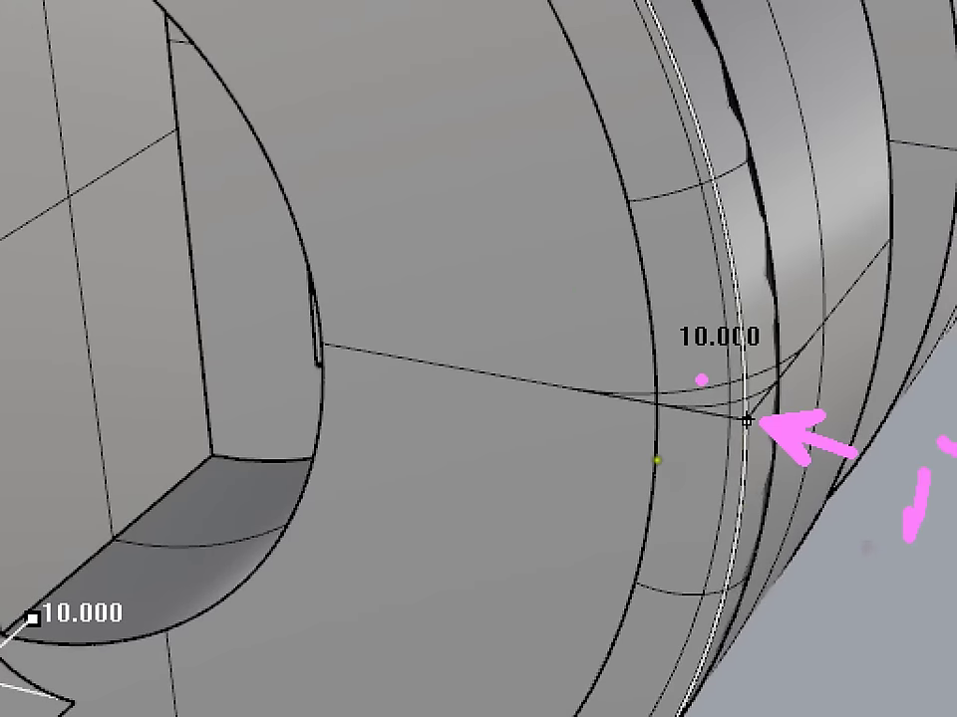
{"action": "mouse_move", "coordinate": [656, 366]}
{"action": "left_mouse_down"}
{"action": "mouse_move", "coordinate": [793, 292]}
{"action": "mouse_move", "coordinate": [658, 317]}
{"action": "left_mouse_up"}
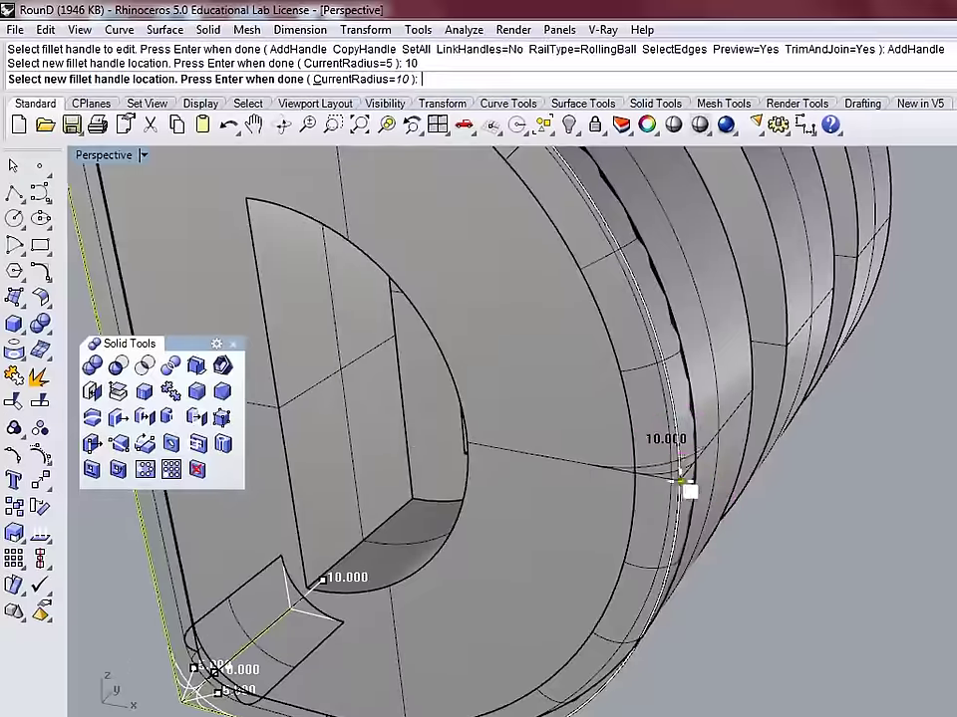
- Place the radius 10 handle on the front D's curved outline, about midway along the curve, and finish adding handles
{"action": "left_click", "coordinate": [679, 479]}
{"action": "scroll", "coordinate": [844, 501], "scroll_direction": "down", "scroll_amount": 2}
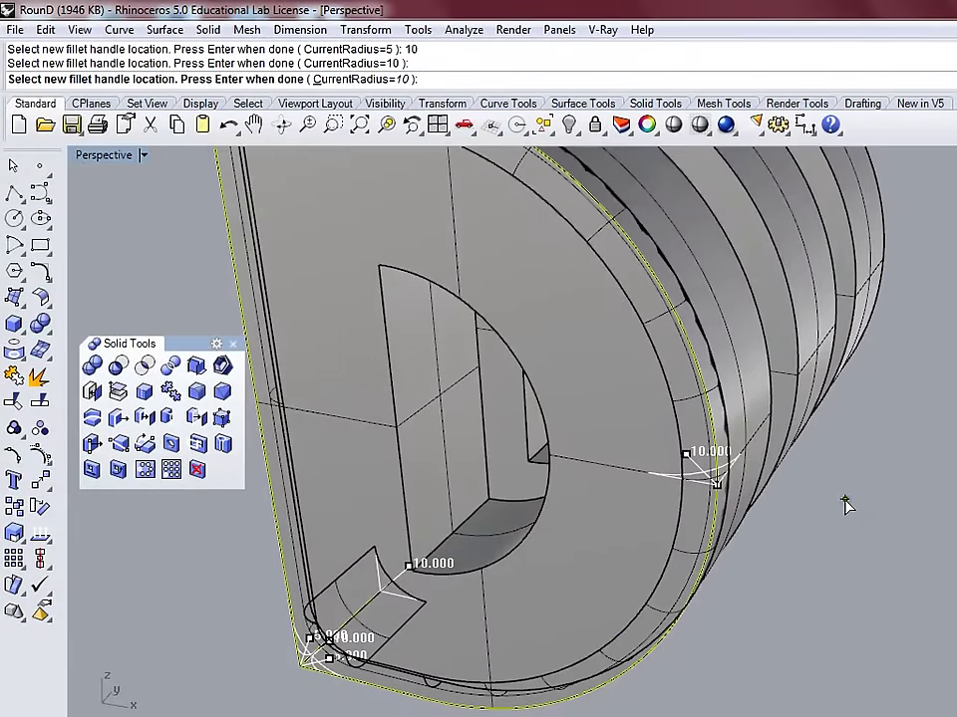
{"action": "key", "text": "Return"}
{"action": "right_click_drag", "start_coordinate": [798, 453], "coordinate": [765, 474]}
{"action": "right_click_drag", "start_coordinate": [749, 410], "coordinate": [751, 438]}
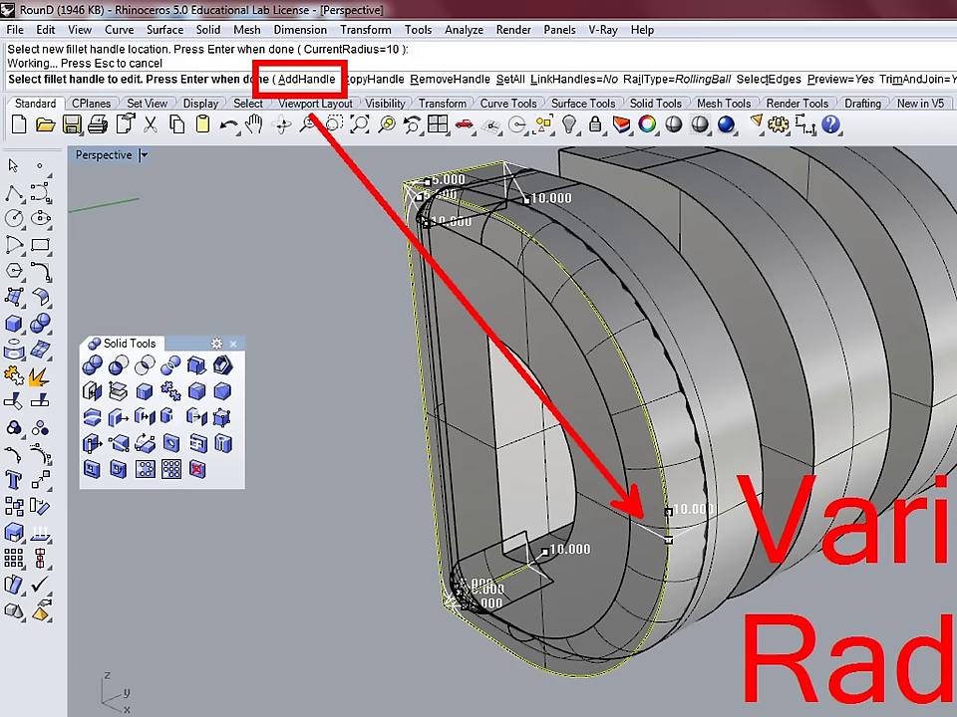
- Save the screen annotated with the red AddHandle arrow as a zoomed PNG in the Lesson_07 folder and clear the annotation
{"action": "key", "text": "ctrl+s"}
{"action": "type", "text": "10.png"}
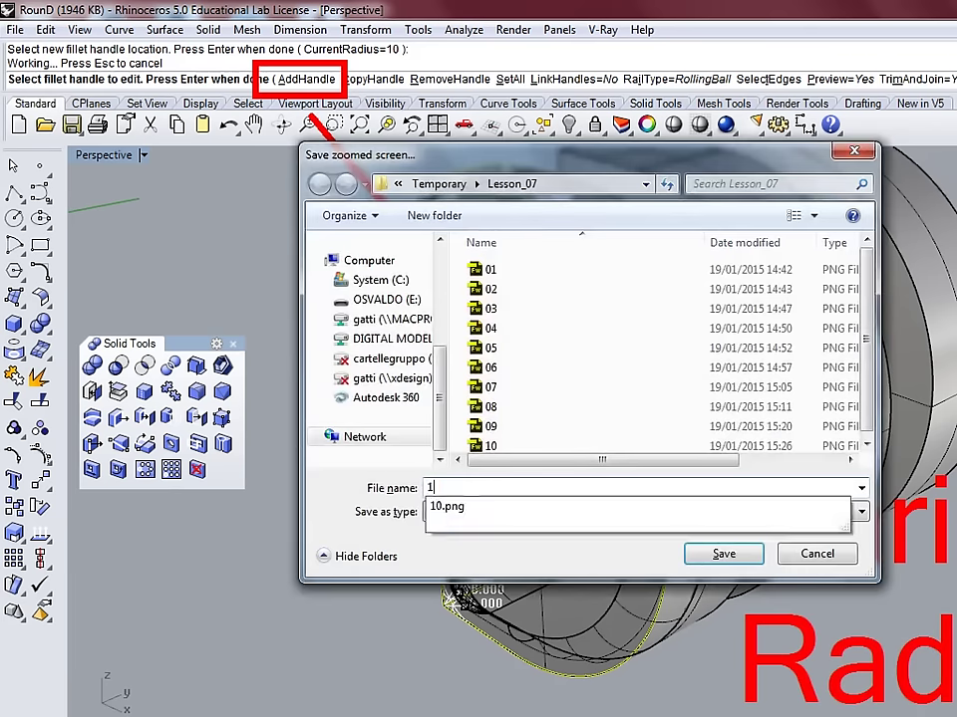
{"action": "key", "text": "Return"}
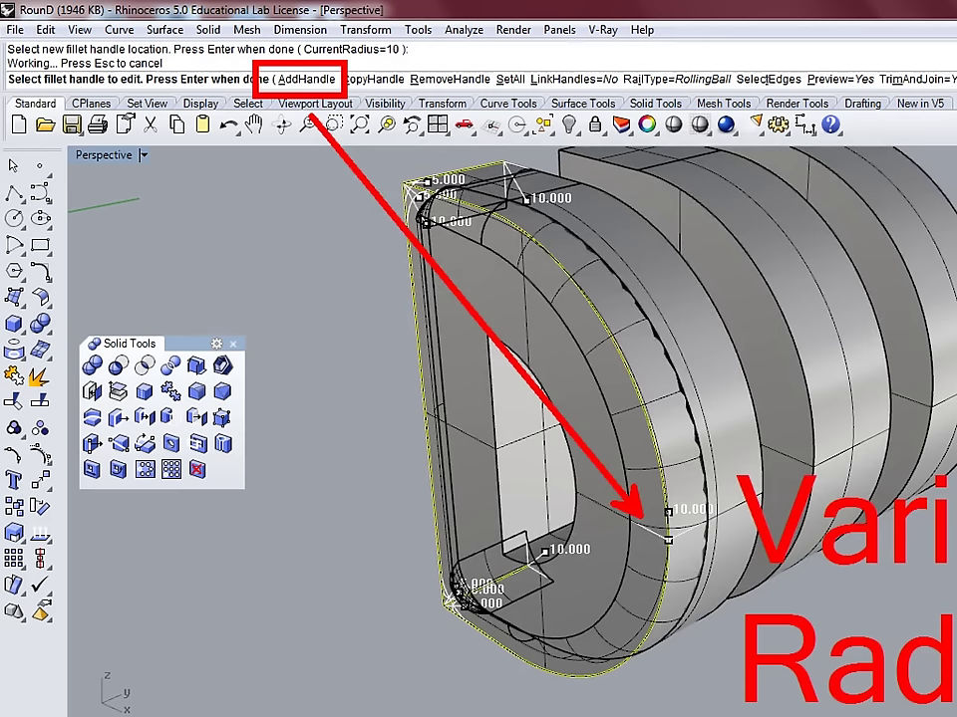
{"action": "key", "text": "Escape"}
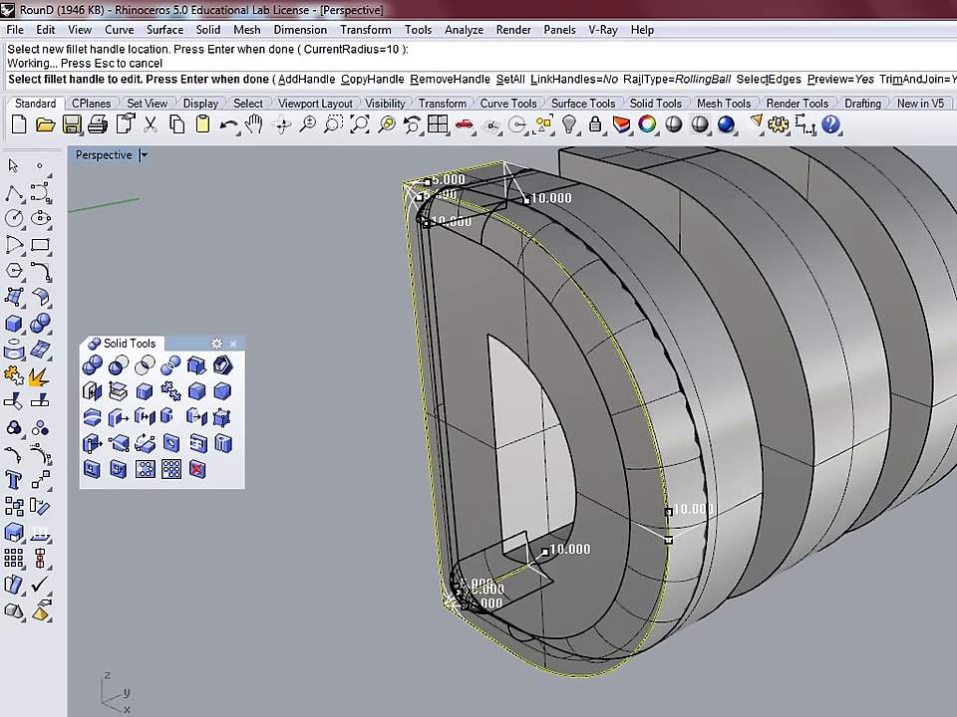
- Review the variable-radius fillet preview around the front D and apply the fillet
{"action": "right_click_drag", "start_coordinate": [738, 499], "coordinate": [811, 523]}
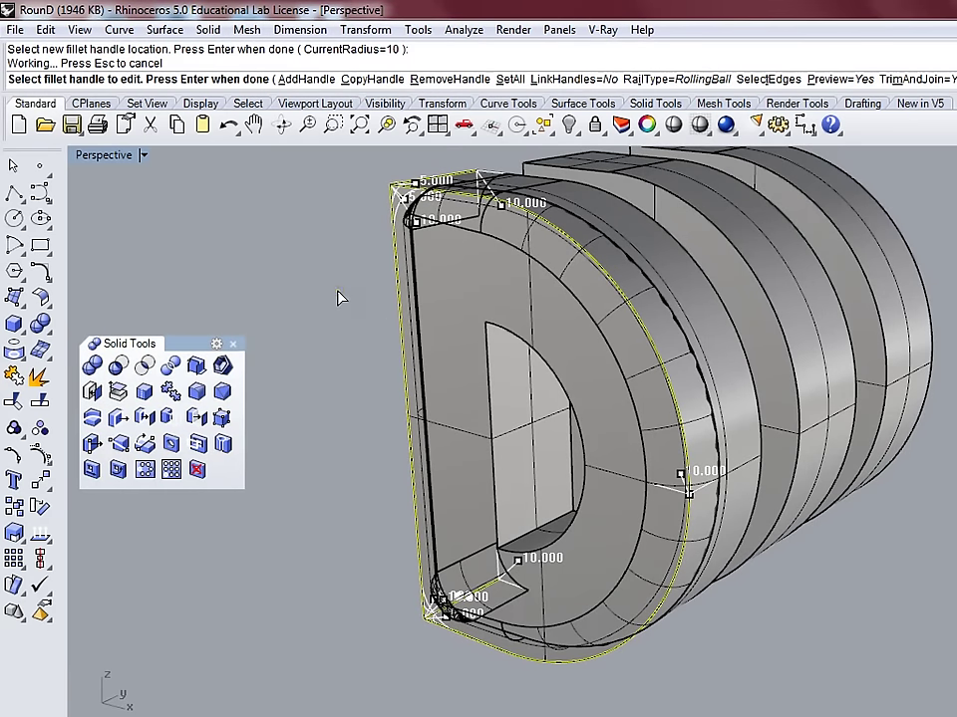
{"action": "right_click_drag", "start_coordinate": [469, 367], "coordinate": [538, 367]}
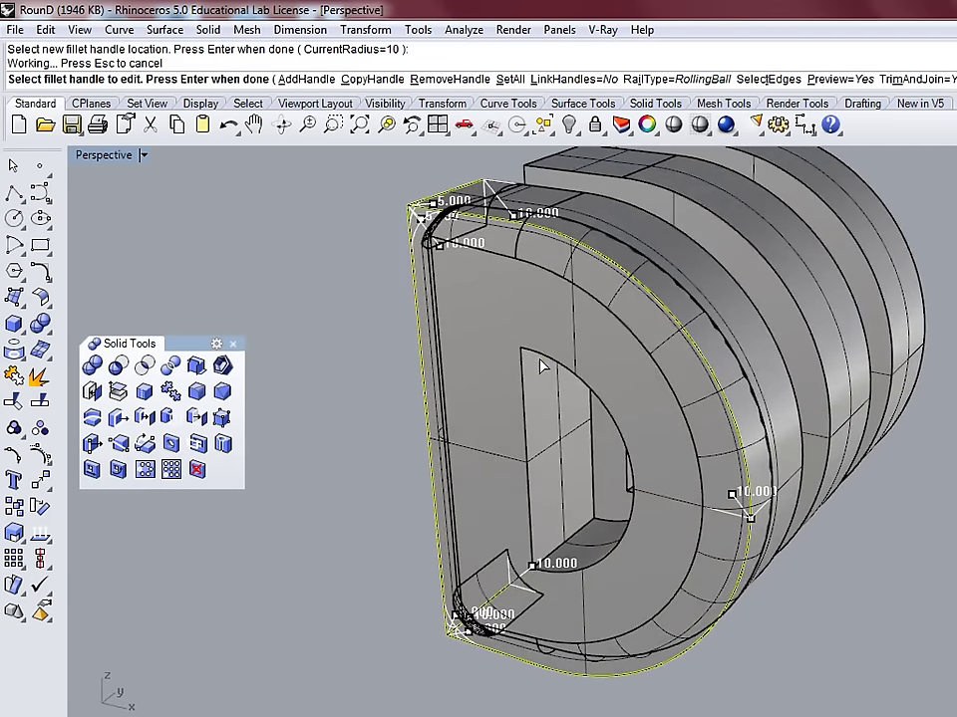
{"action": "key", "text": "Return"}
- Switch the Perspective view to Rendered display mode and examine the fillet at the front D's upper front corner
{"action": "right_click_drag", "start_coordinate": [334, 282], "coordinate": [727, 334]}
{"action": "middle_click", "coordinate": [876, 263]}
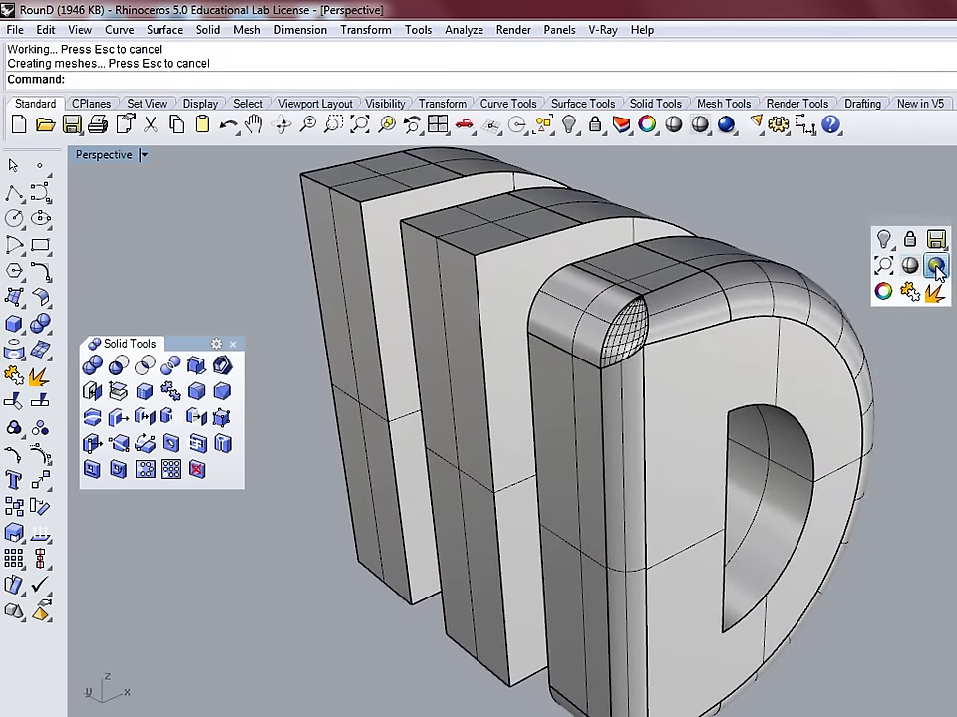
{"action": "left_click", "coordinate": [937, 266]}
{"action": "scroll", "coordinate": [654, 299], "scroll_direction": "up", "scroll_amount": 5}
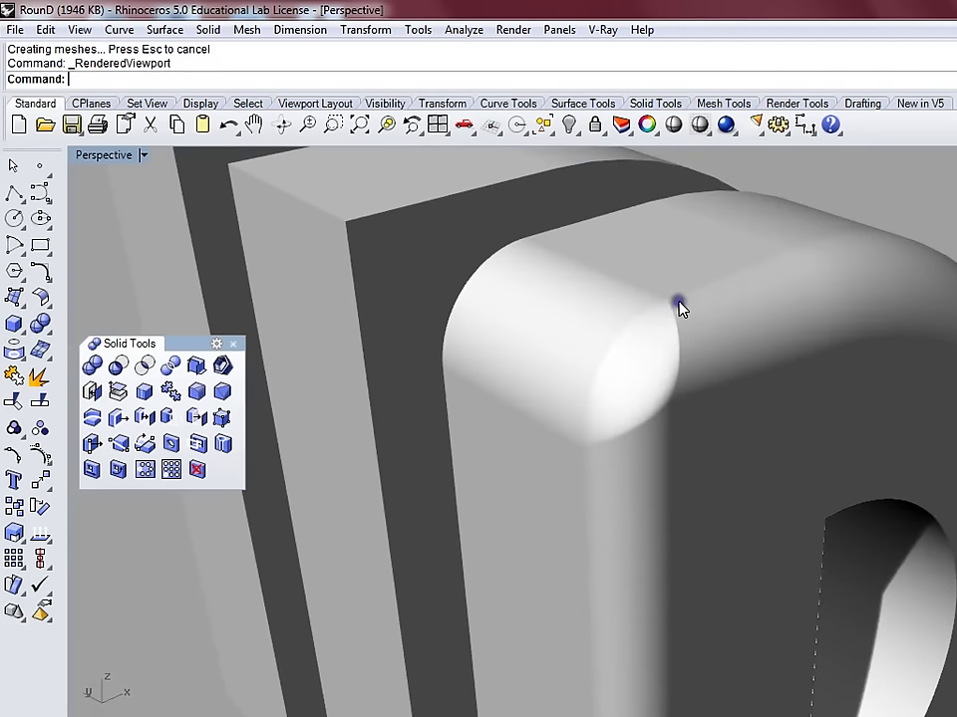
- Annotate the front D's upper corner fillet with a red arrow and red exclamation marks
{"action": "left_click_drag", "start_coordinate": [688, 320], "coordinate": [772, 266]}
{"action": "left_click_drag", "start_coordinate": [801, 334], "coordinate": [801, 223]}
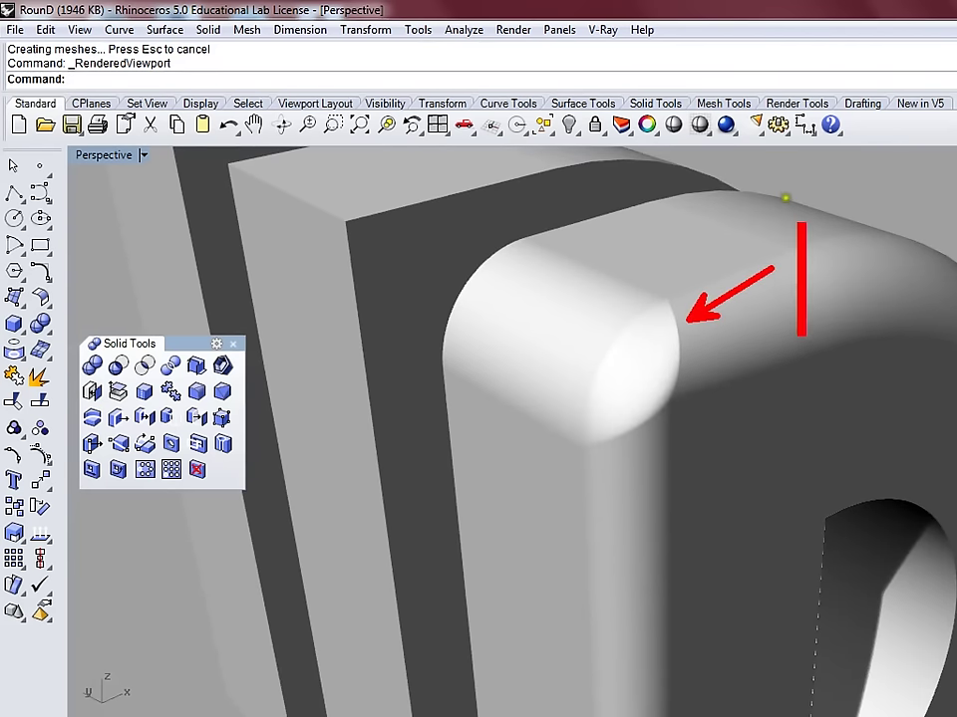
{"action": "type", "text": "!!!"}
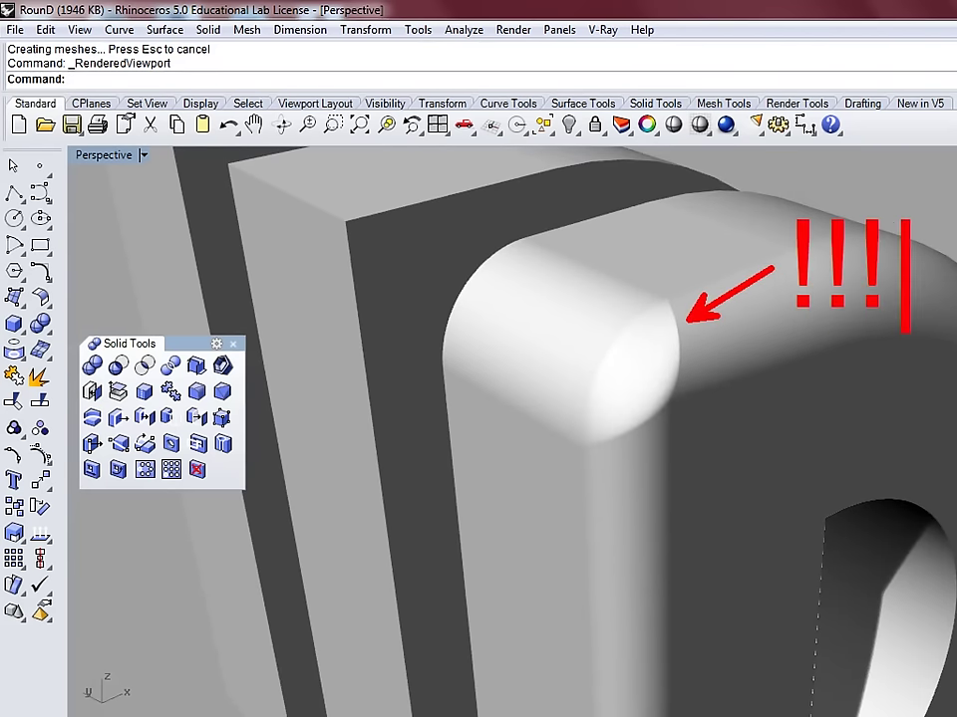
{"action": "type", "text": "!"}
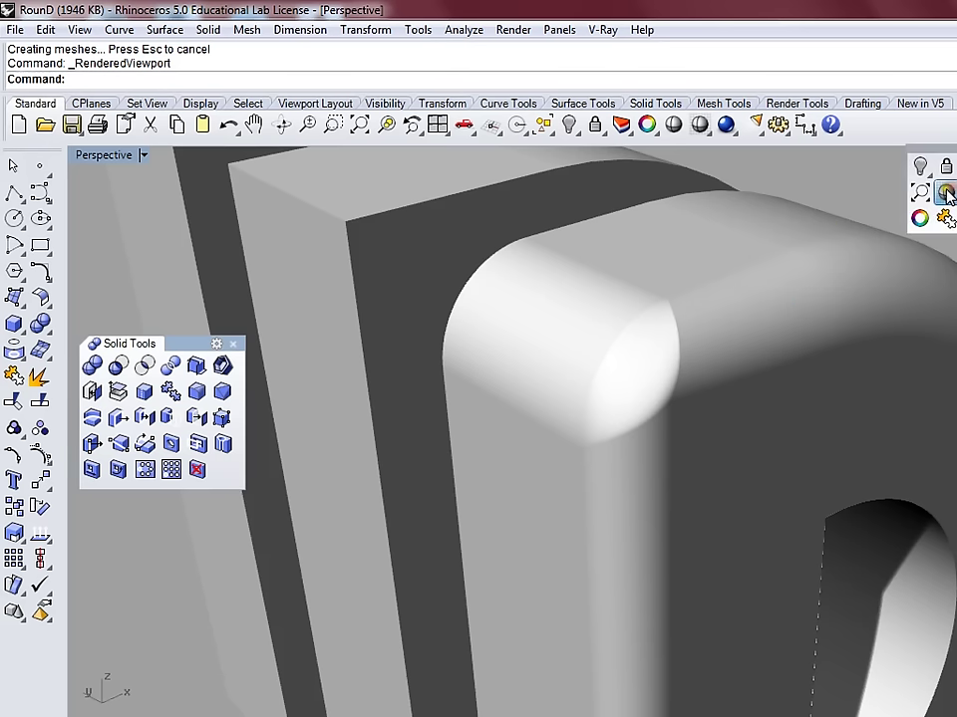
- Switch the Perspective view back to Shaded display mode with all three Ds' upper corners in sight
{"action": "key", "text": "ctrl+alt+s"}
{"action": "right_click_drag", "start_coordinate": [735, 304], "coordinate": [662, 350]}
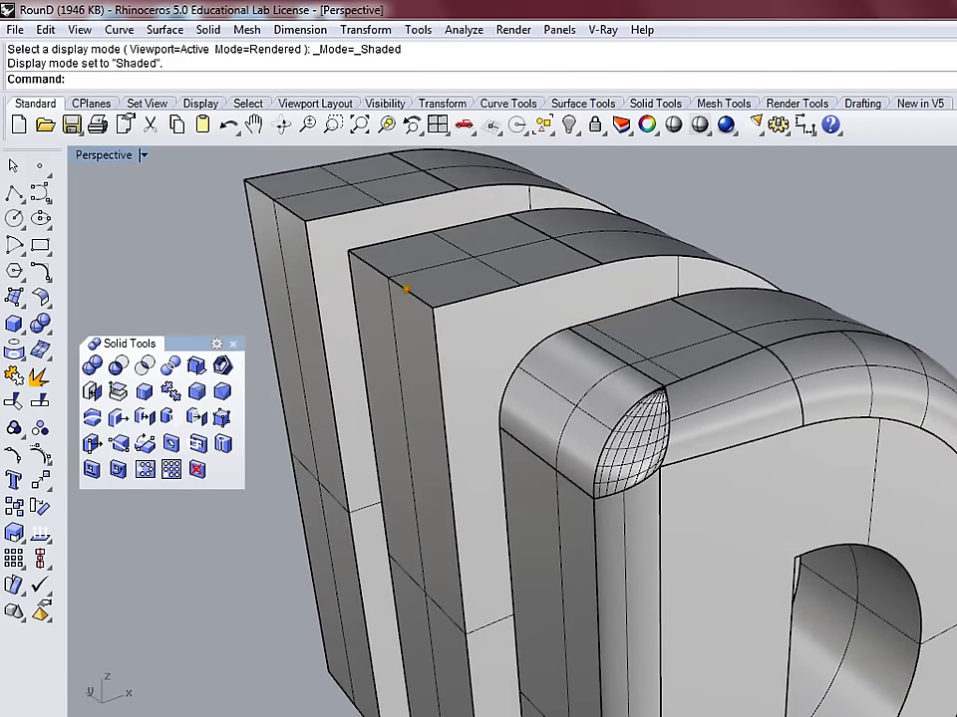
{"action": "left_click", "coordinate": [468, 302]}
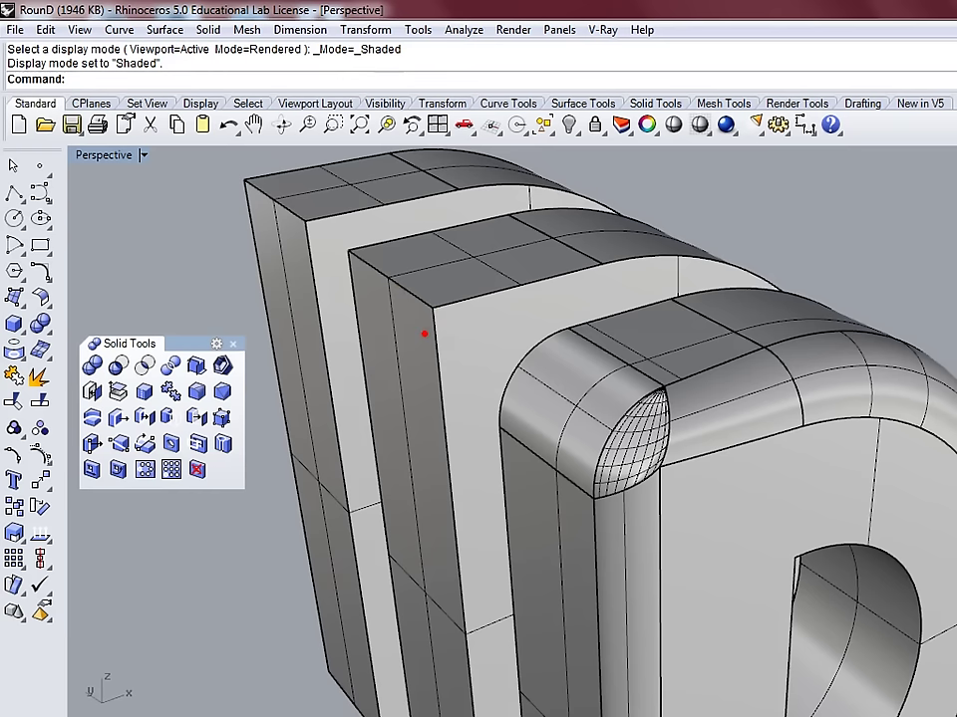